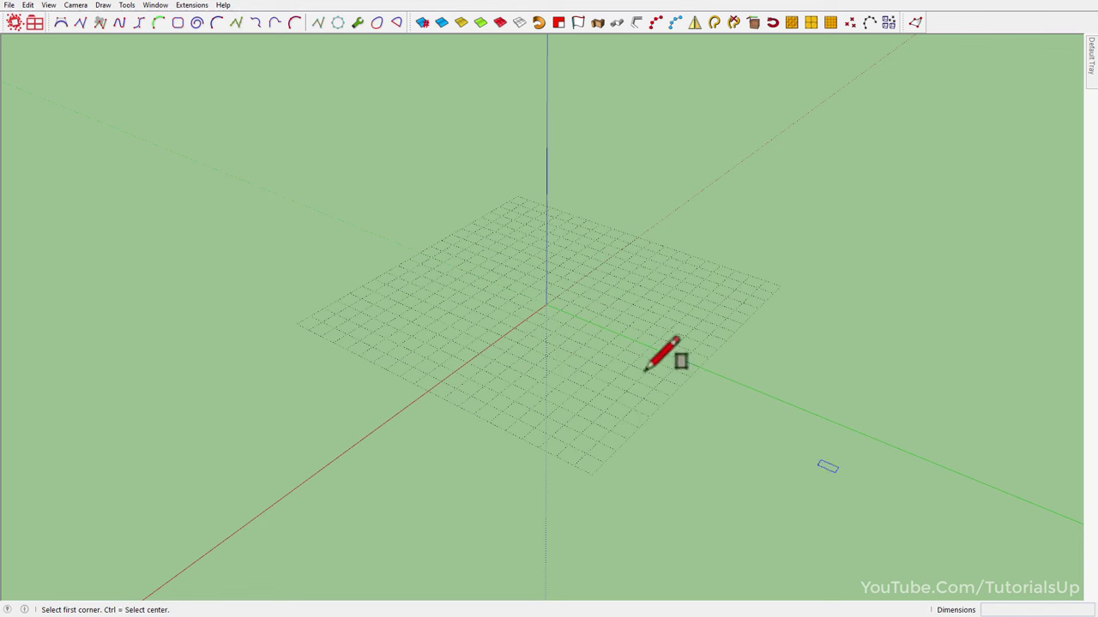
- Draw a square plane about 10.13' on each side across the grid corners
left_click(515, 198)
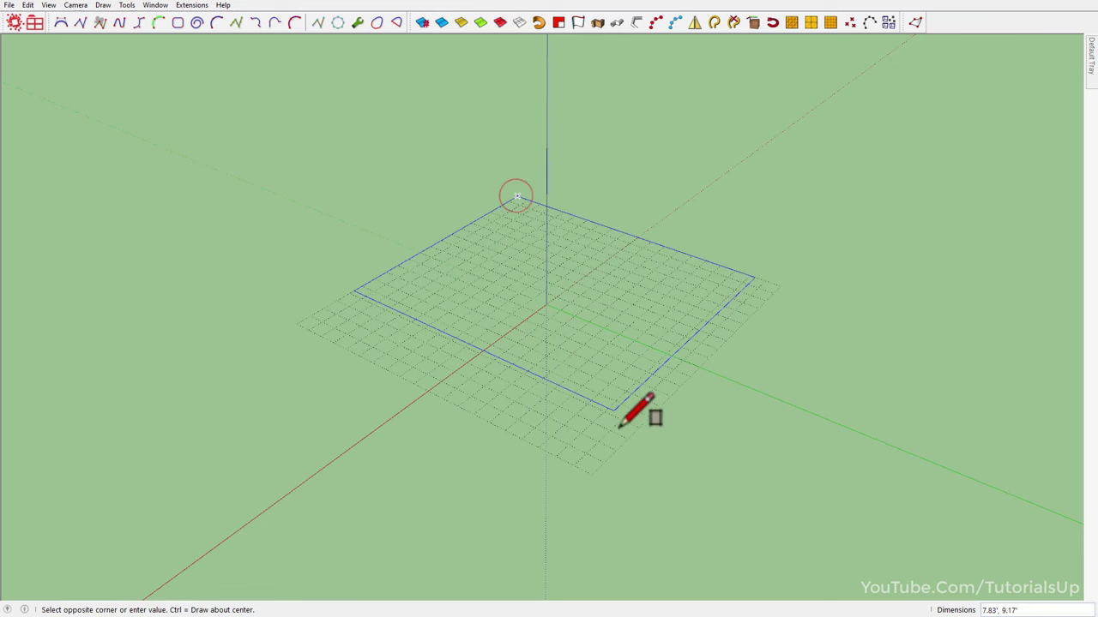
left_click(592, 466)
key("space")
left_click(594, 459)
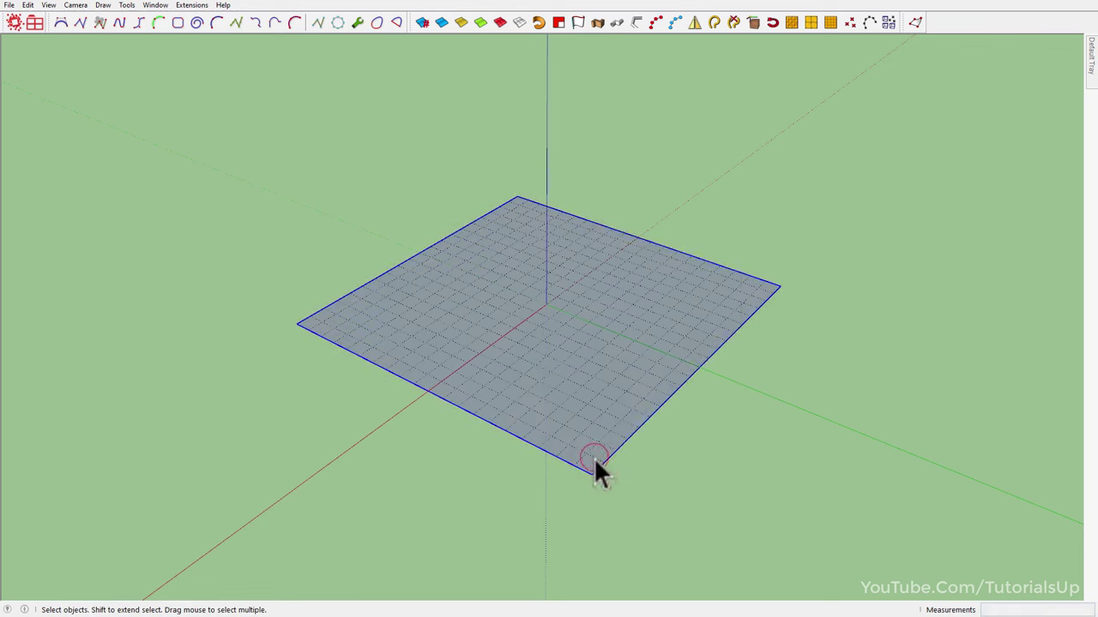
right_click(594, 459)
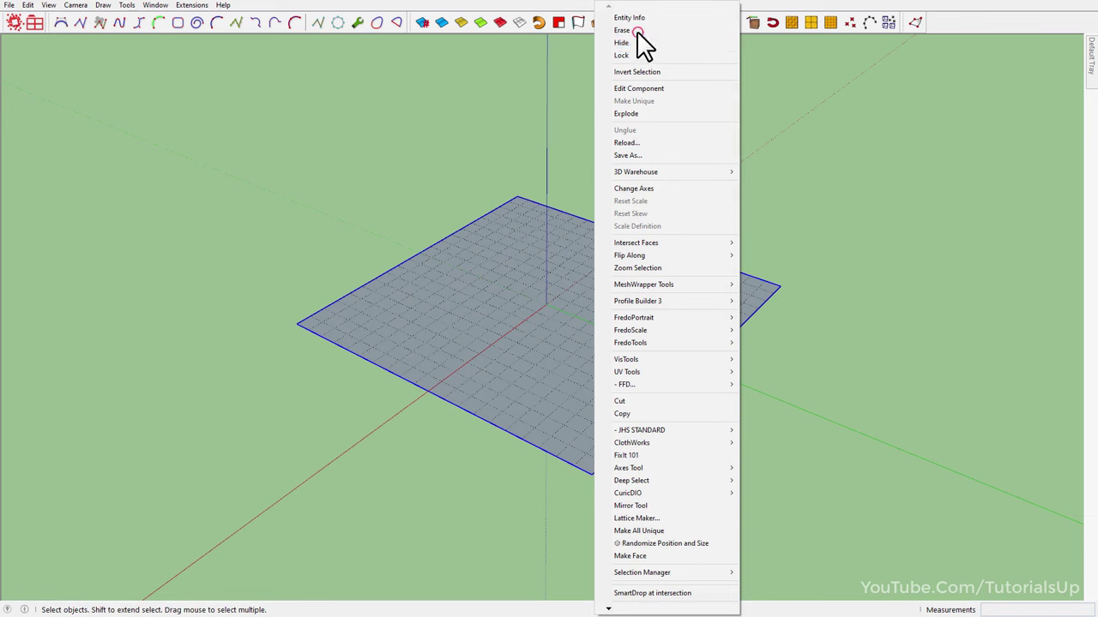
key("Escape")
middle_click_drag(641, 278, 673, 289)
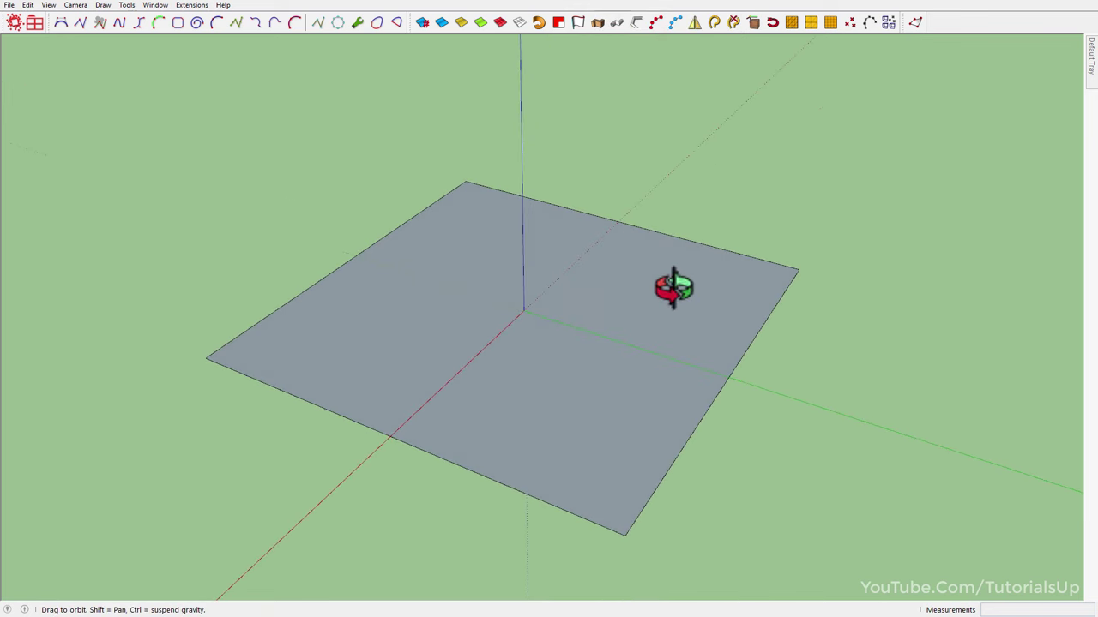
- Reverse the plane's face so its front side shows
left_click(657, 374)
right_click(657, 374)
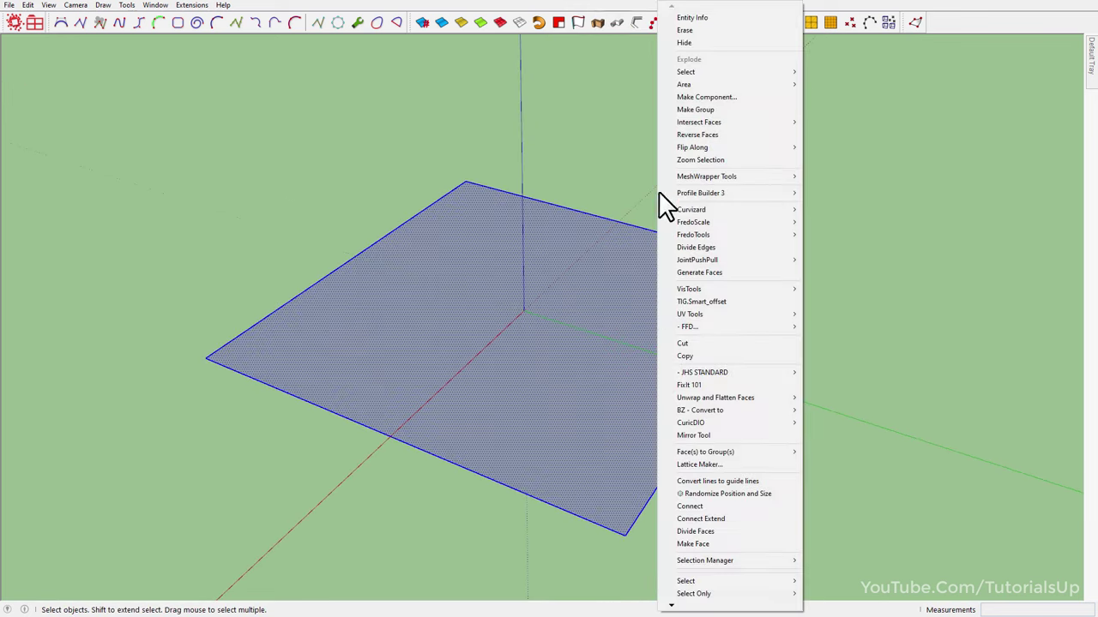
left_click(724, 133)
- Group the plane and place a circle's centre beside it
right_click(626, 289)
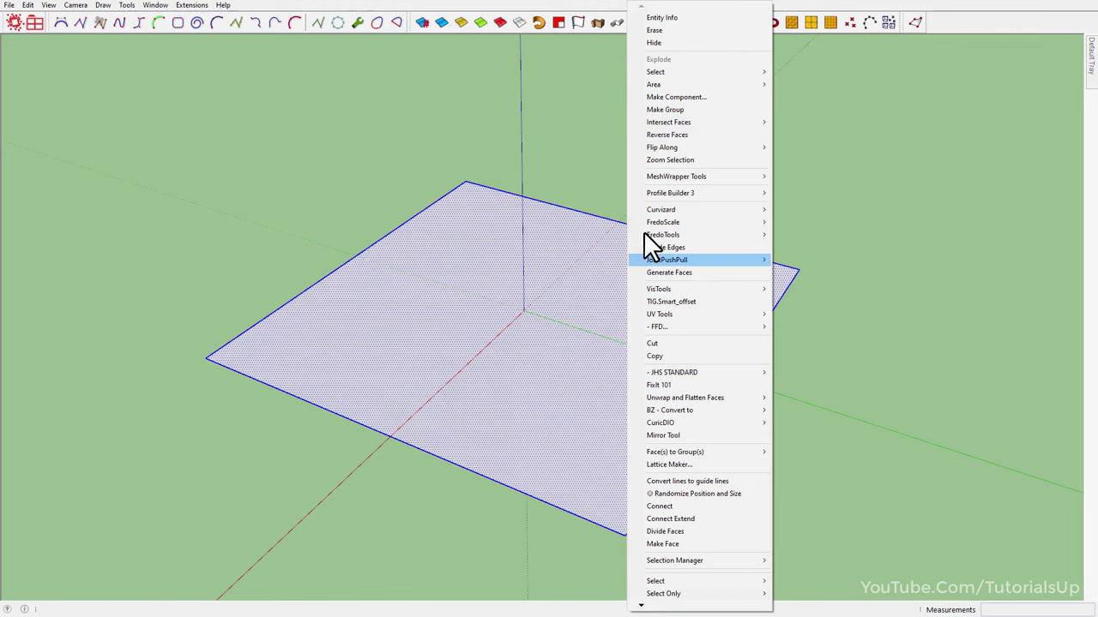
left_click(719, 110)
key("c")
left_click(772, 473)
type(".25")
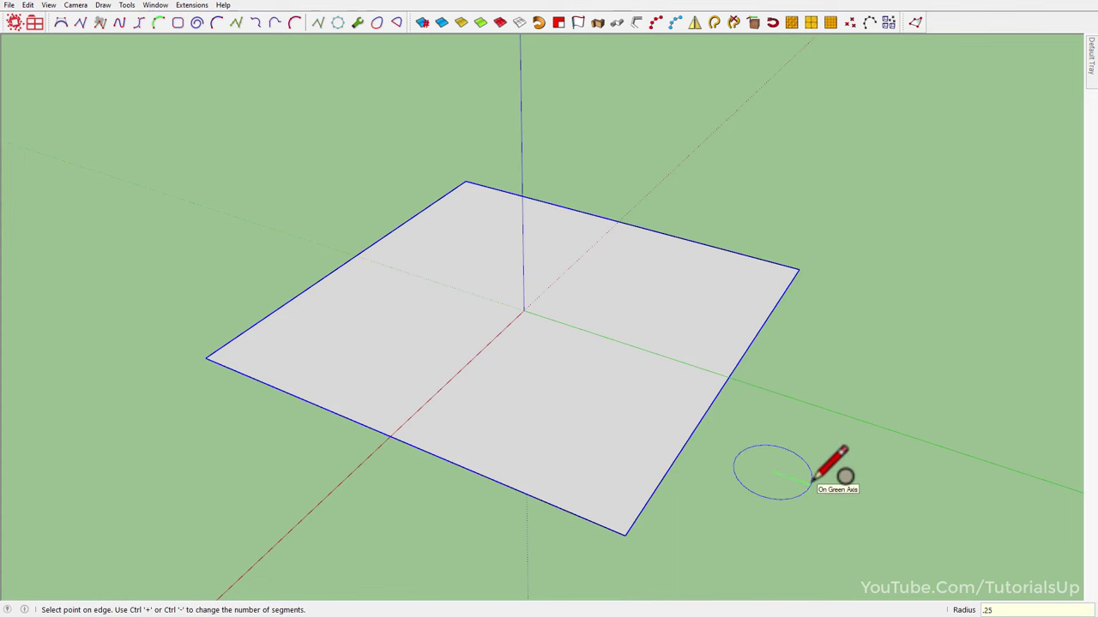
- Finish the circle with a 0.25 radius and zoom in on it
key("Return")
key("space")
scroll(725, 455, "up", 2)
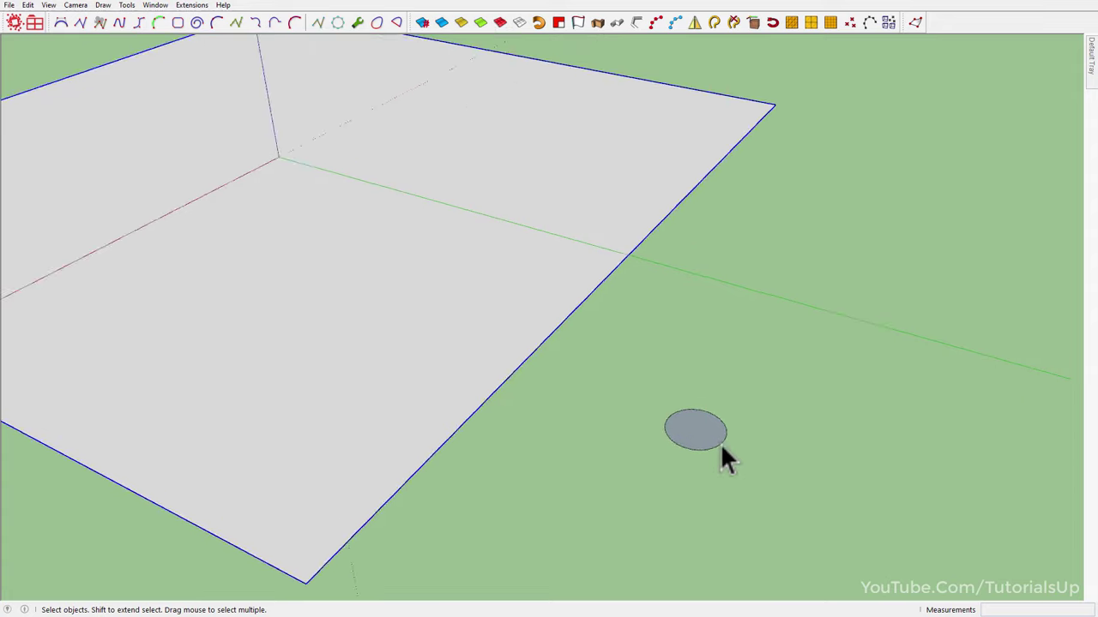
scroll(716, 442, "up", 3)
scroll(669, 407, "up", 2)
- Make the circle a component with its axes set at its centre
double_click(636, 410)
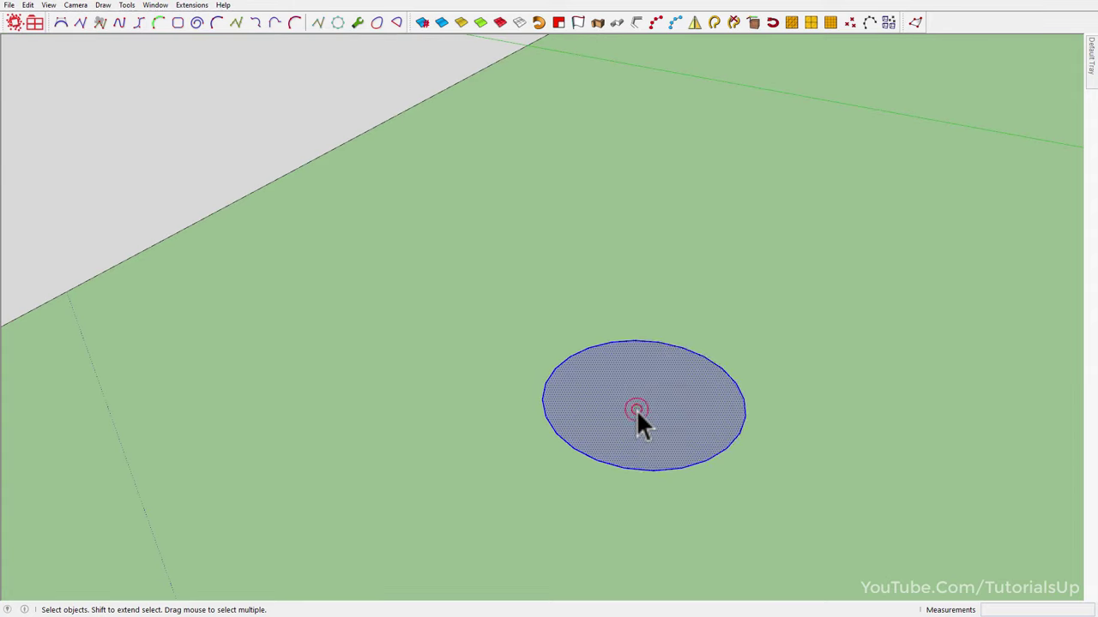
right_click(636, 410)
left_click(732, 97)
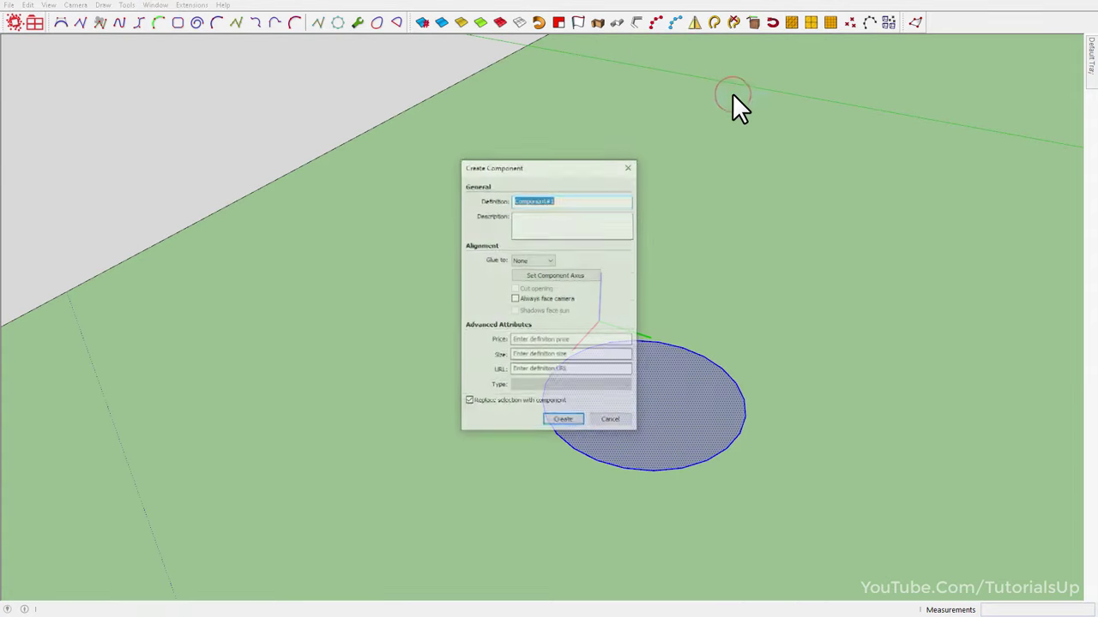
left_click(572, 274)
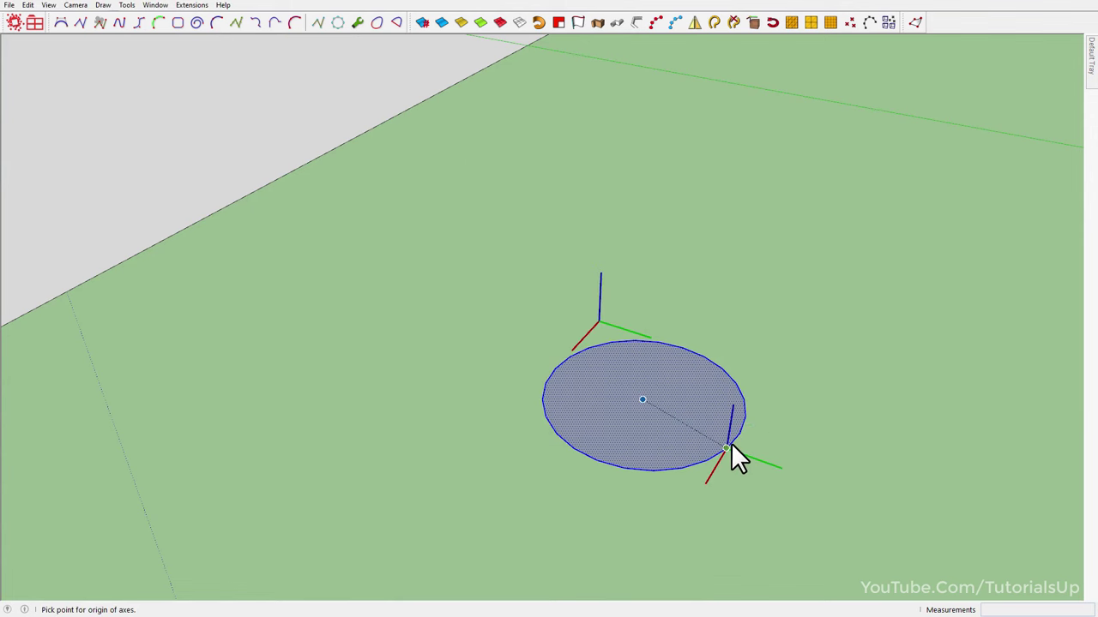
left_click(647, 398)
left_click(575, 417)
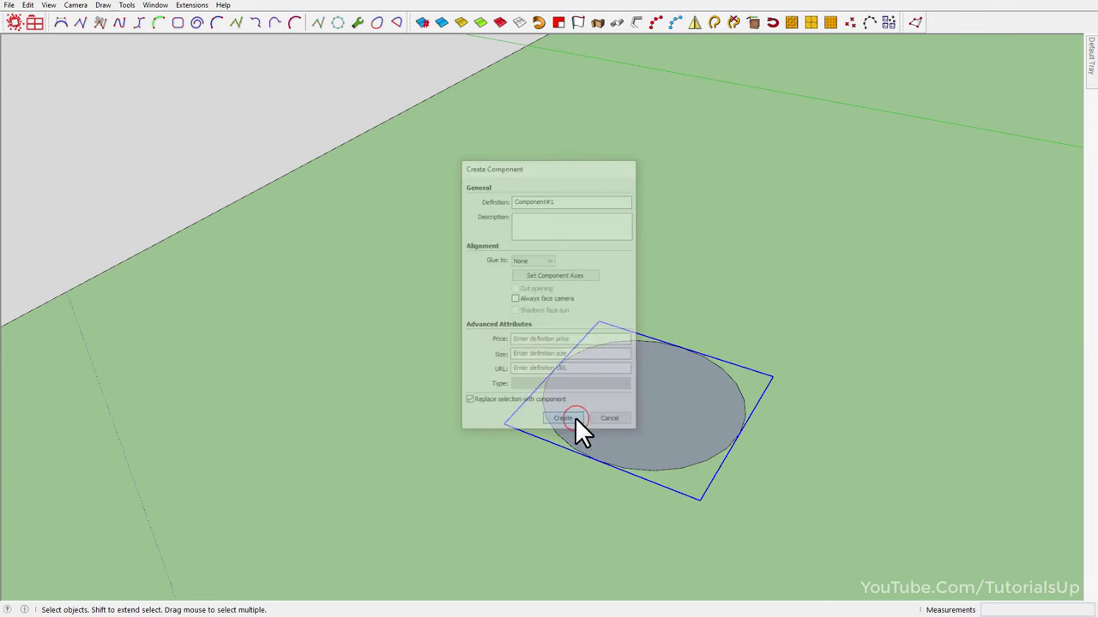
- Hide the circle's face inside the component, keeping only its outline
double_click(683, 418)
right_click(656, 402)
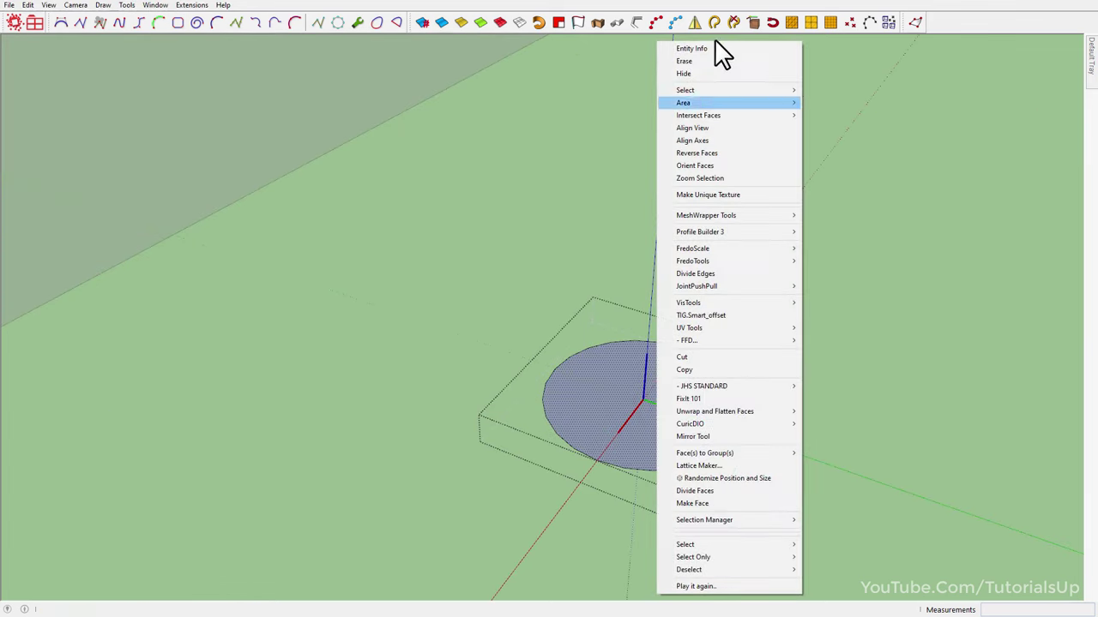
left_click(710, 71)
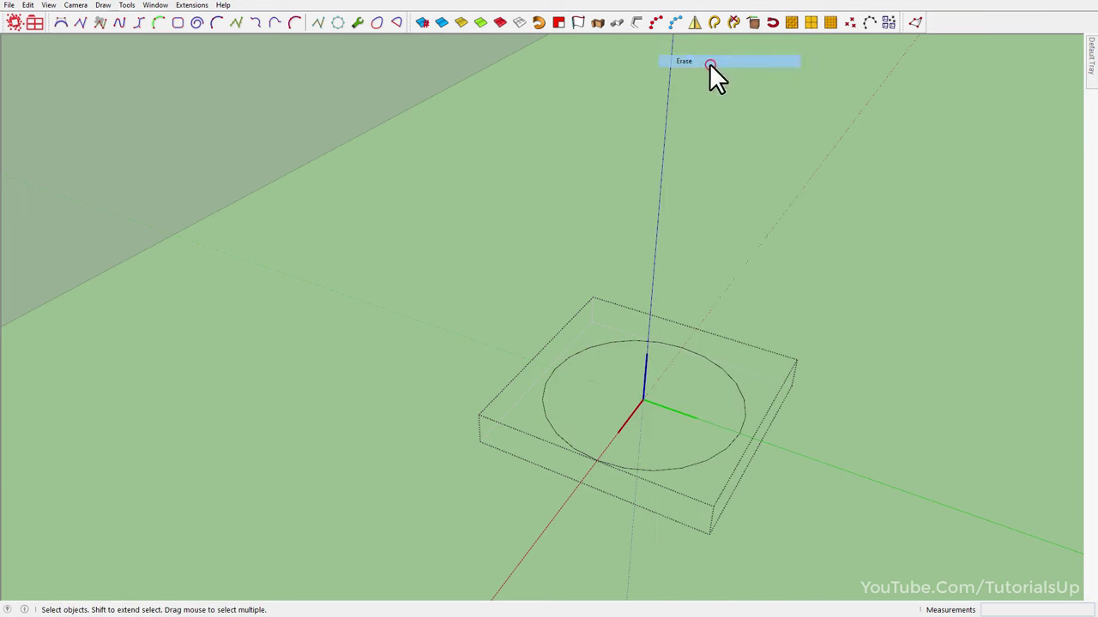
left_click(860, 499)
- Zoom out and turn off View > Axes
scroll(849, 489, "down", 2)
scroll(832, 476, "down", 3)
scroll(811, 442, "down", 1)
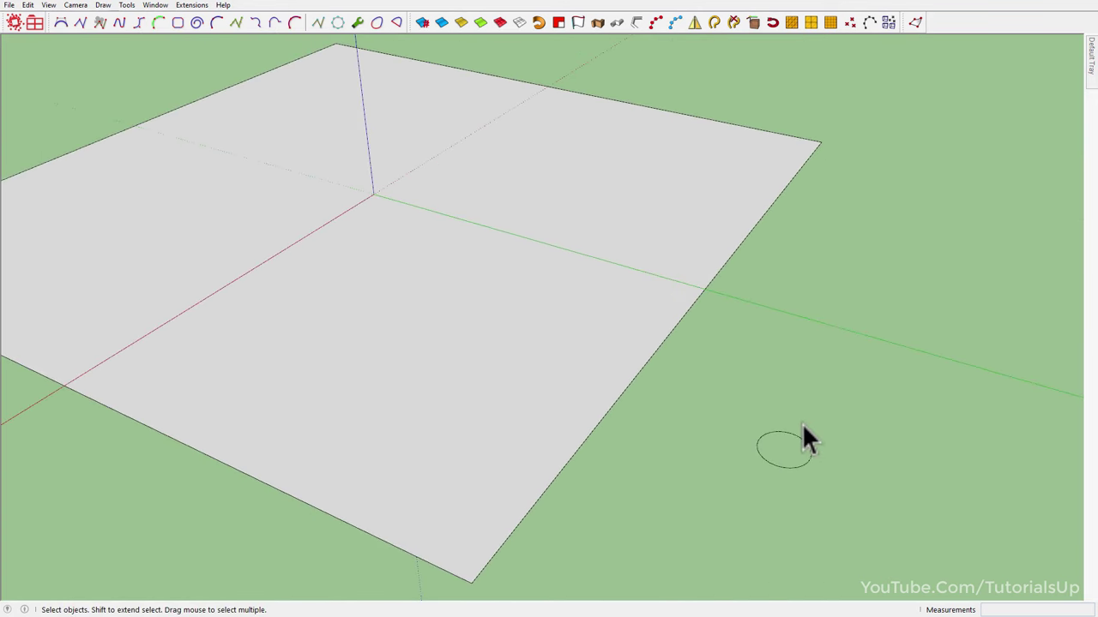
scroll(767, 463, "down", 2)
scroll(632, 377, "down", 2)
scroll(632, 360, "down", 1)
scroll(652, 390, "up", 1)
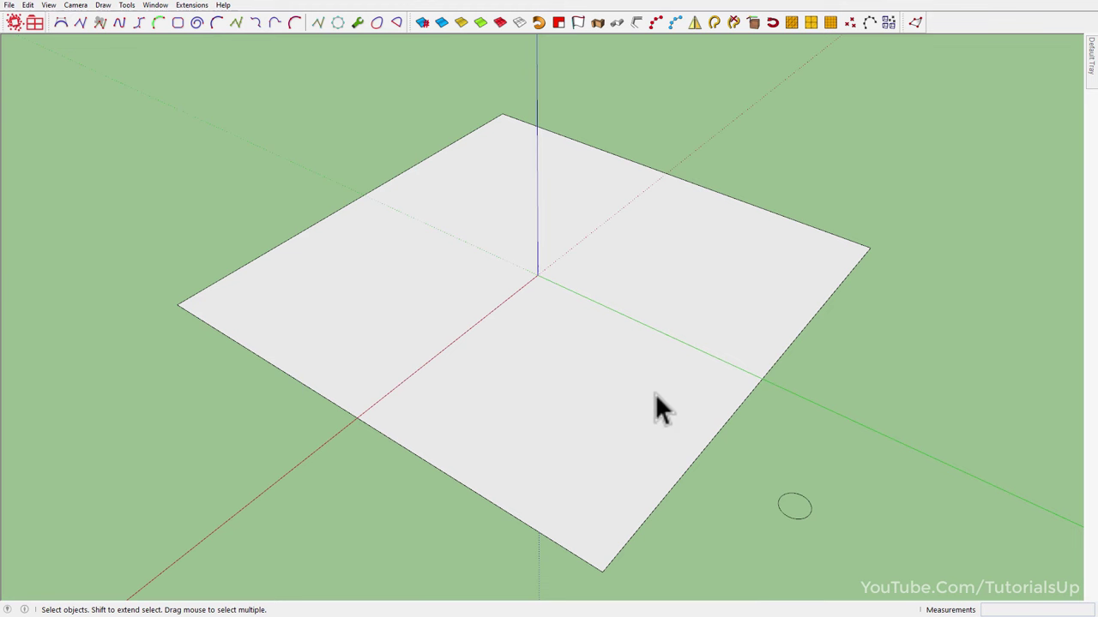
left_click(47, 6)
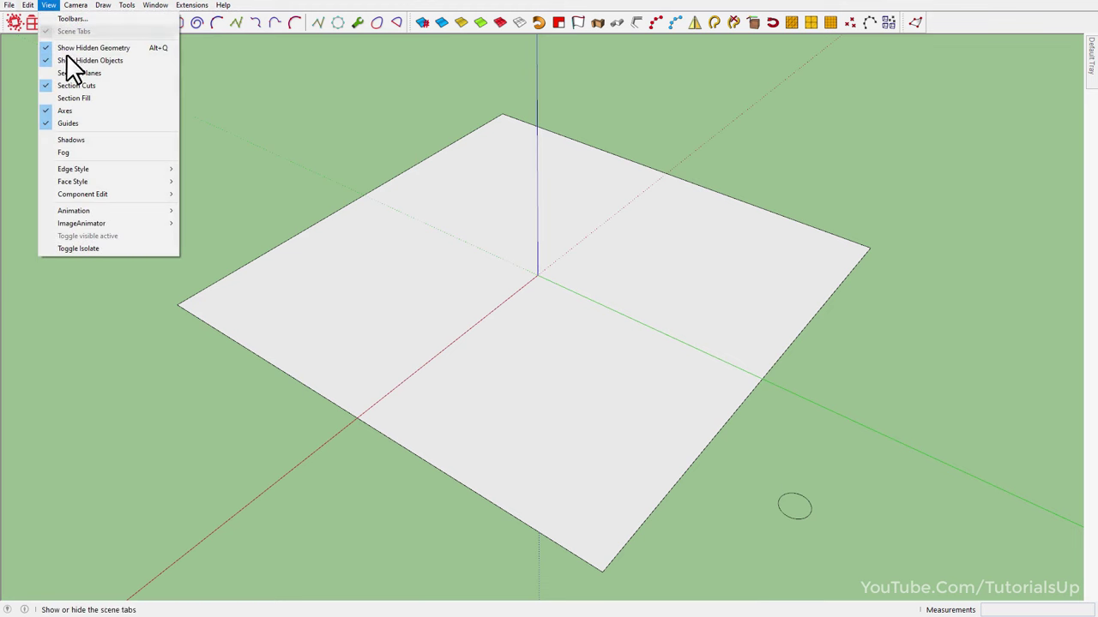
left_click(84, 112)
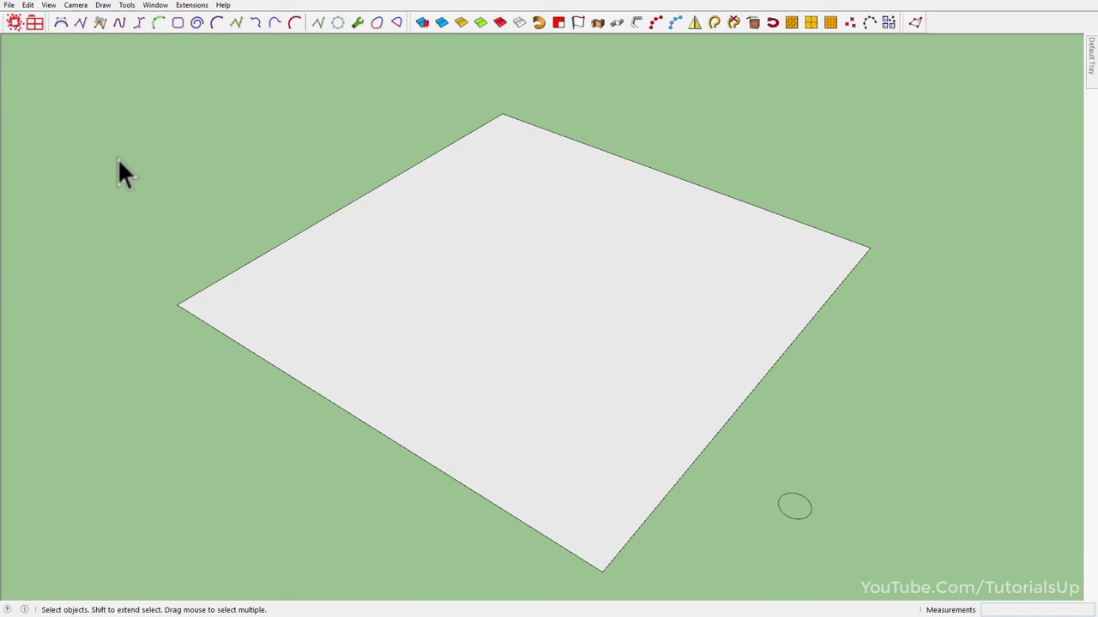
- Open the Skatter dialog with a new set named Skatter 1
double_click(563, 344)
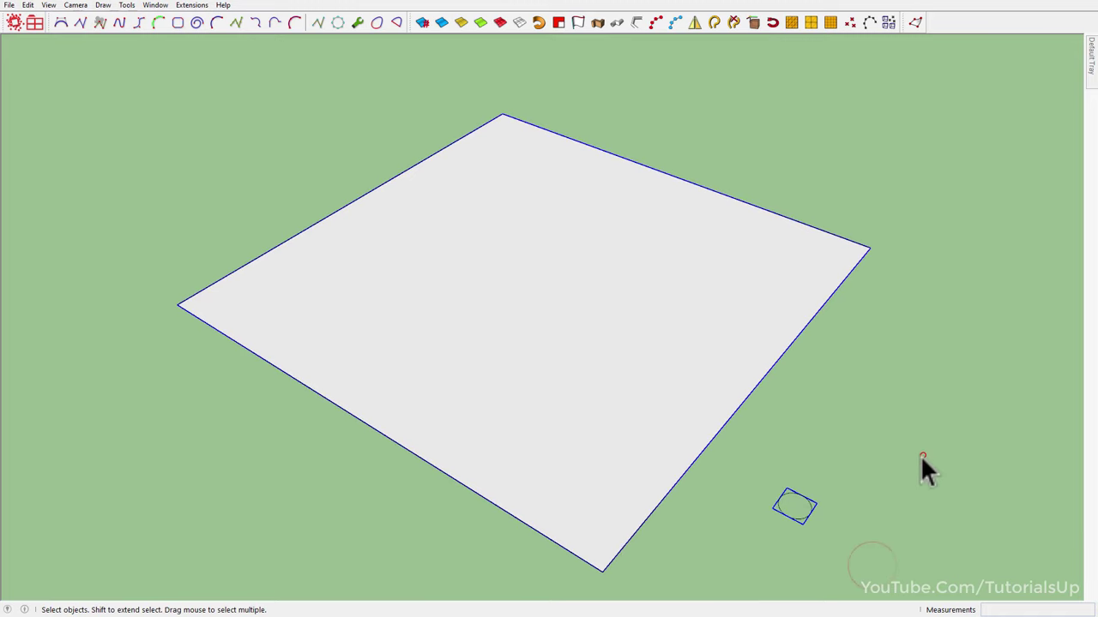
left_click(922, 457)
left_click(16, 22)
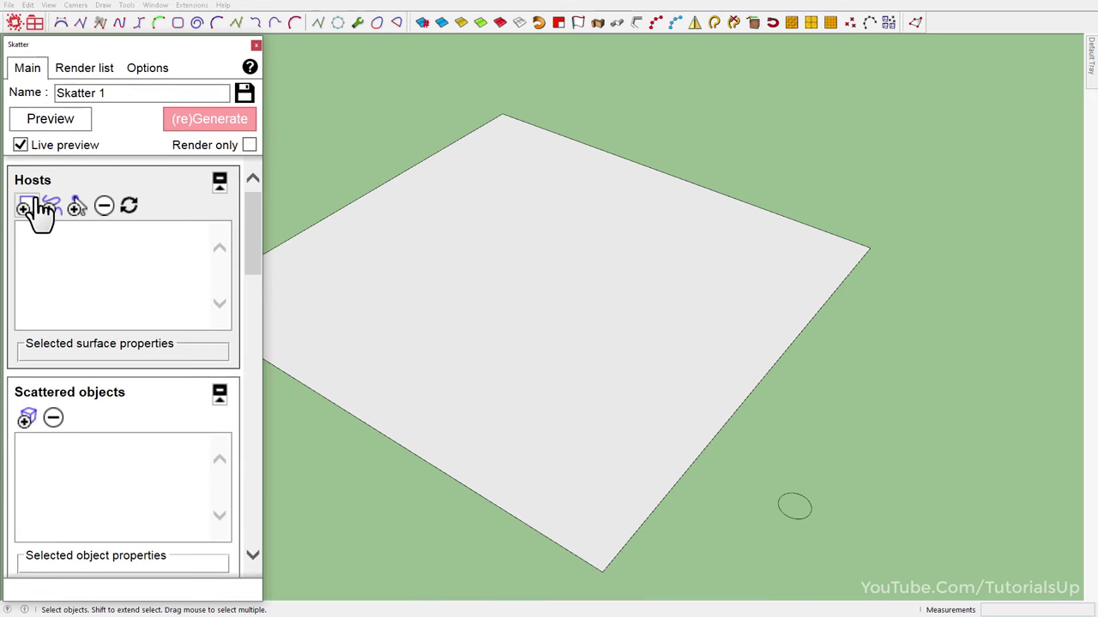
- Add the grouped plane as the Skatter host surface
left_click(27, 208)
scroll(733, 313, "down", 2)
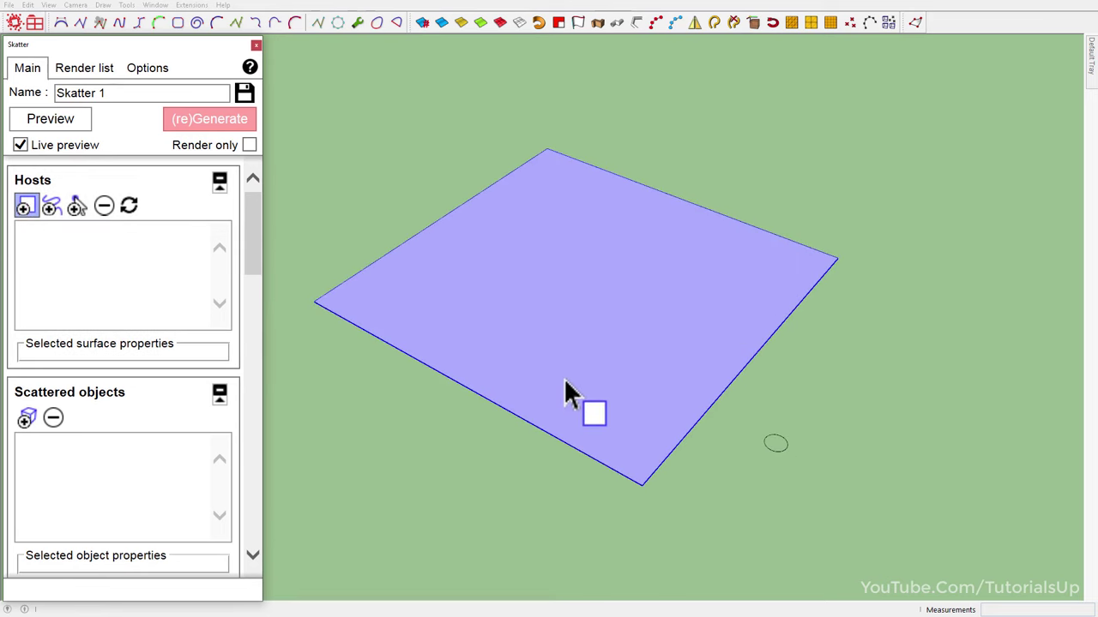
scroll(569, 392, "up", 1)
left_click(542, 365)
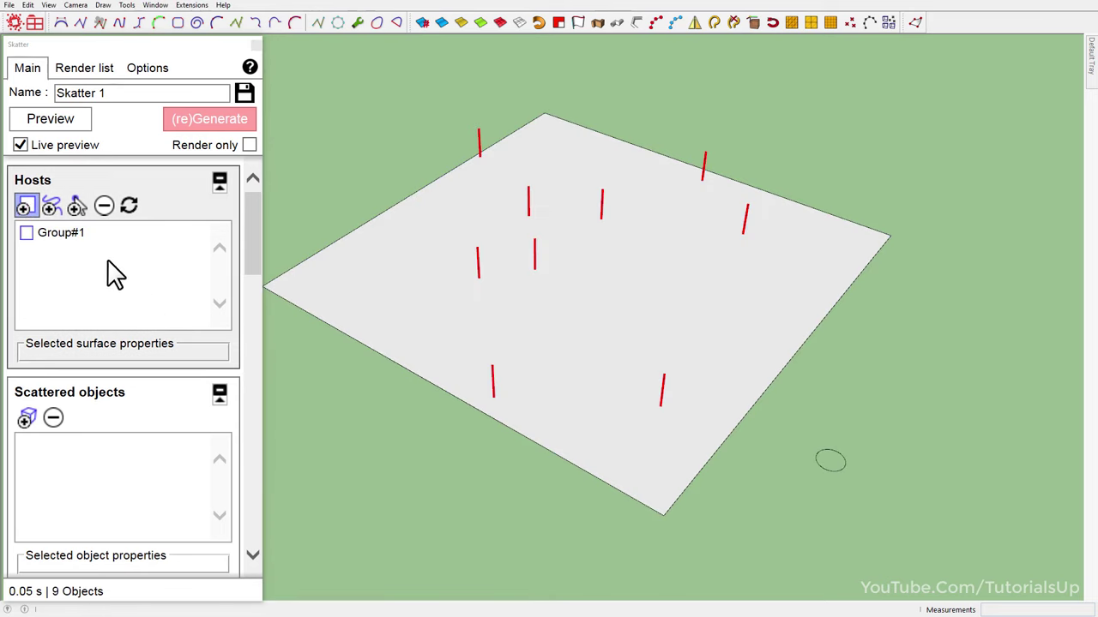
scroll(116, 274, "down", 3)
- Add Component#1 as the scattered object, previewing 9 copies on the plane
left_click(26, 228)
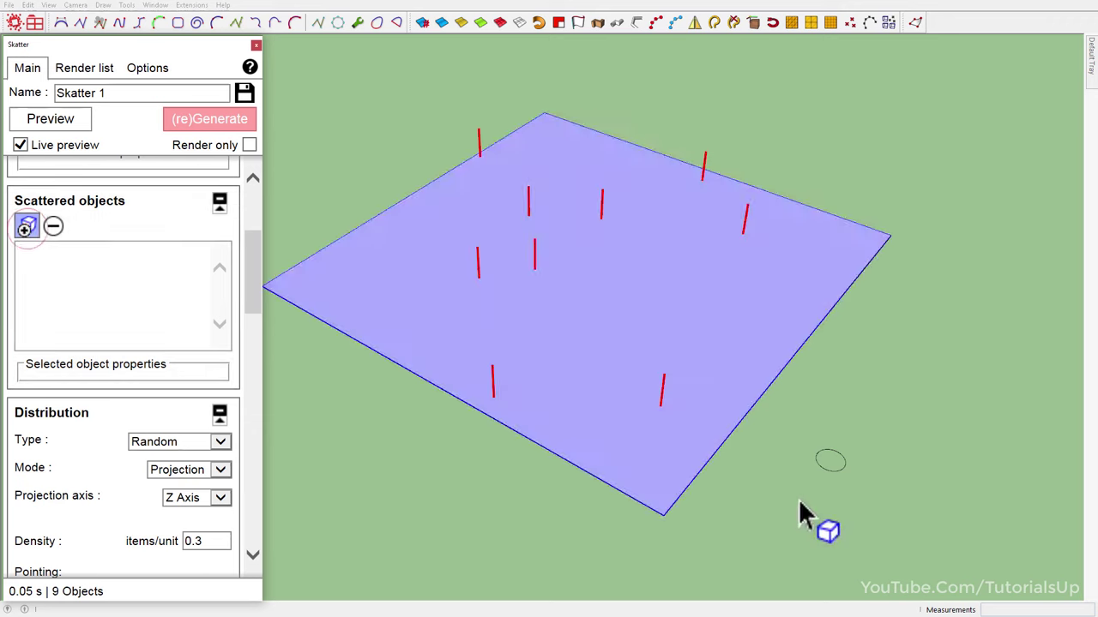
left_click(836, 484)
mouse_move(522, 448)
middle_mouse_down()
mouse_move(458, 461)
mouse_move(532, 460)
middle_mouse_up()
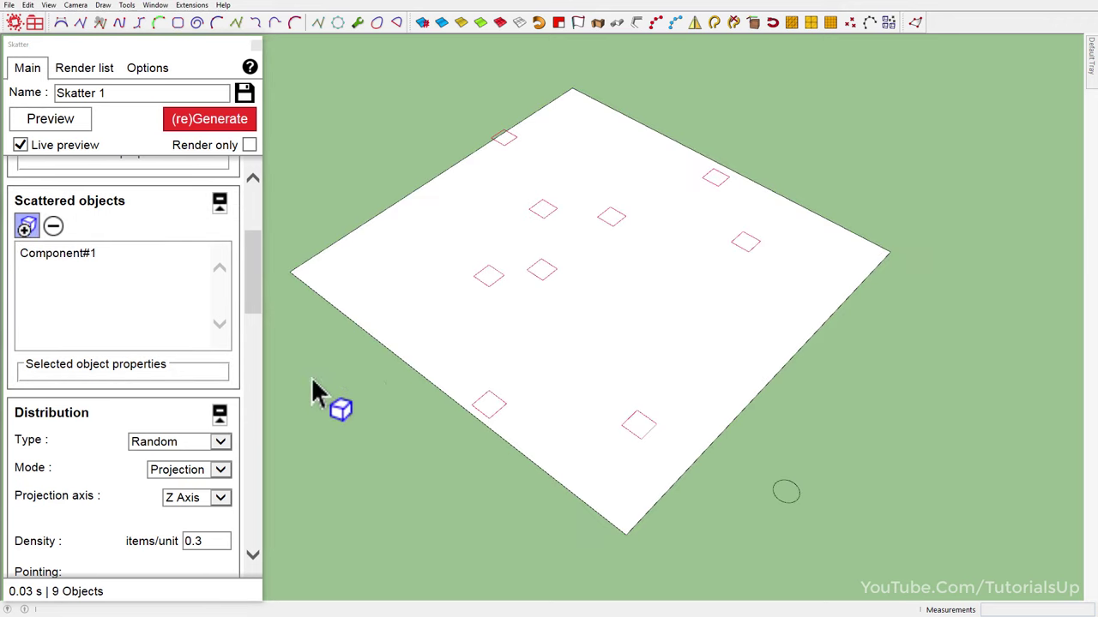
scroll(172, 424, "down", 2)
- Switch the Skatter distribution to Grid with .5 spacing
left_click(218, 380)
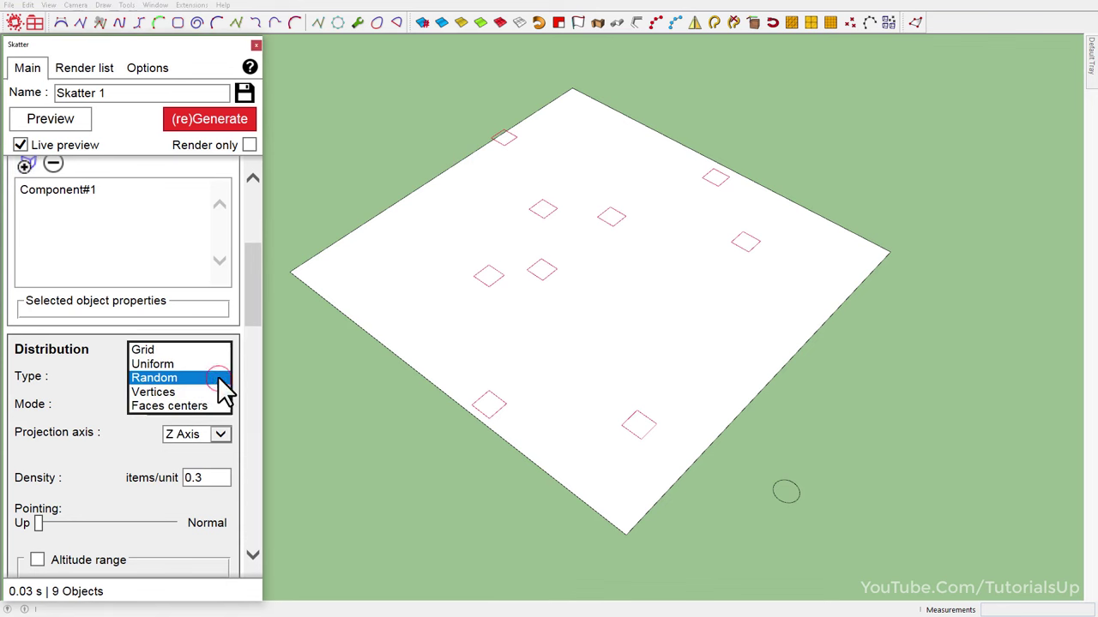
left_click(144, 349)
scroll(143, 403, "down", 2)
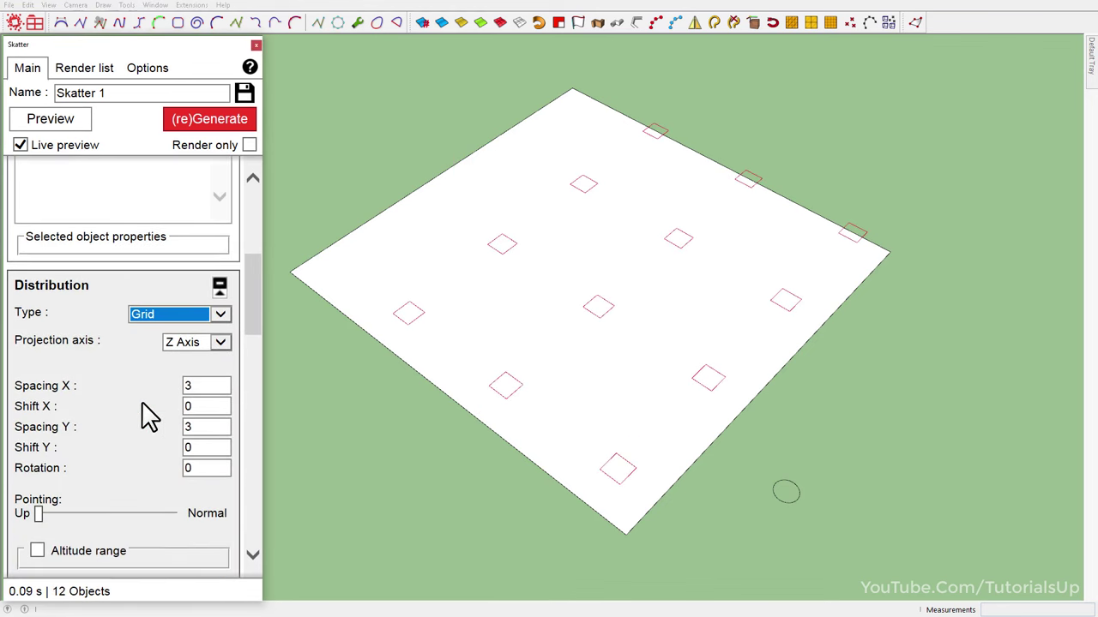
left_click_drag(207, 386, 152, 386)
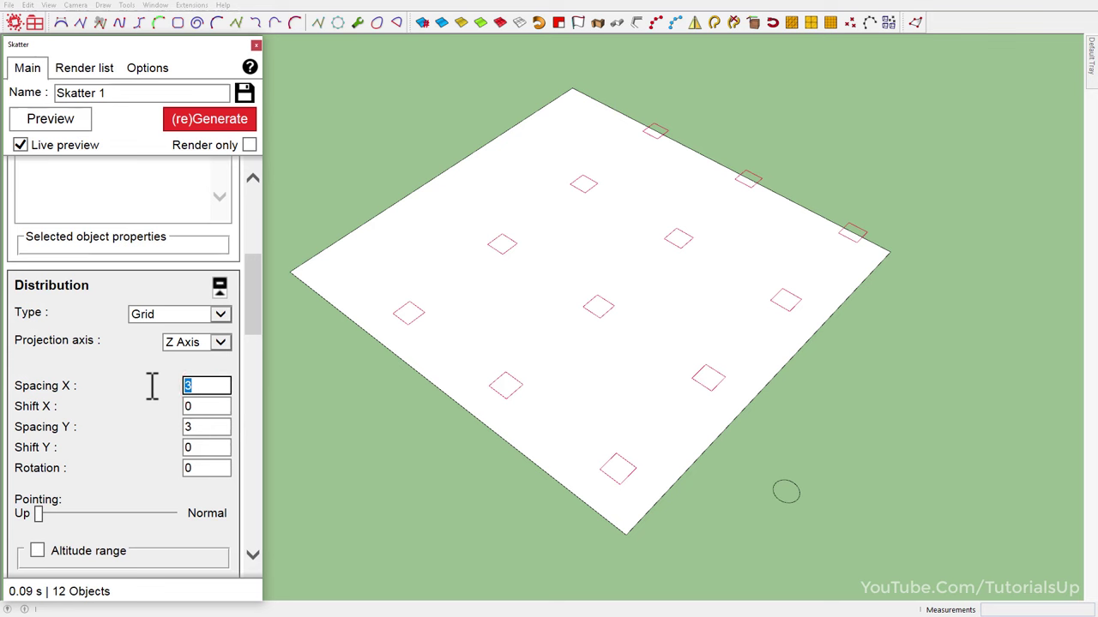
type(".5")
left_click_drag(207, 426, 141, 426)
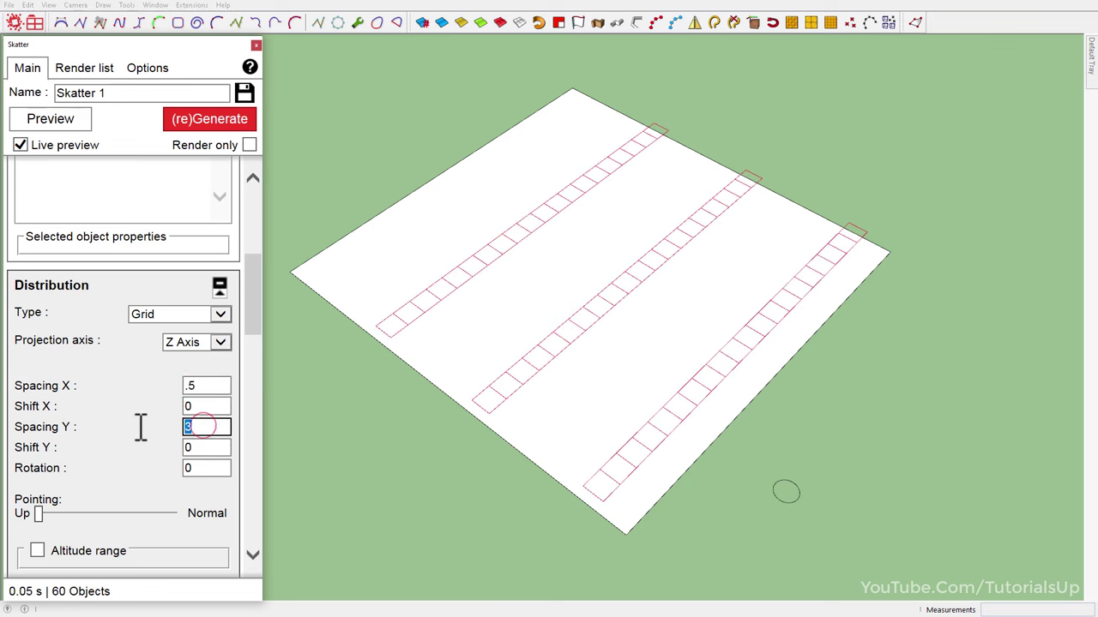
type(".5")
key("Return")
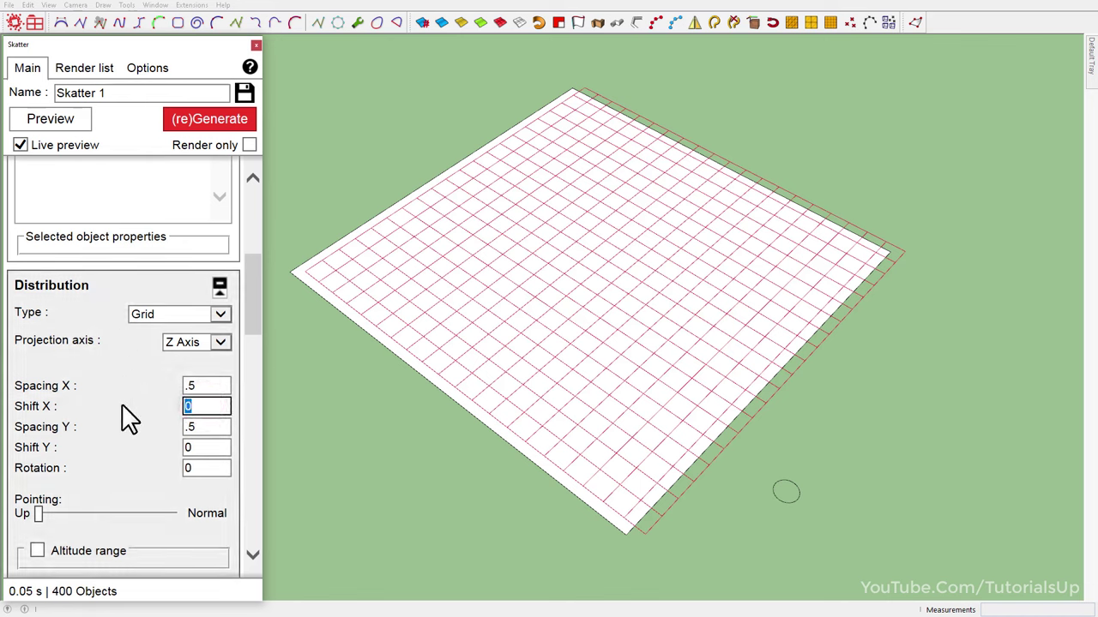
type(".25")
- Set Shift X and Shift Y to .25 and regenerate 400 staggered circles
key("Return")
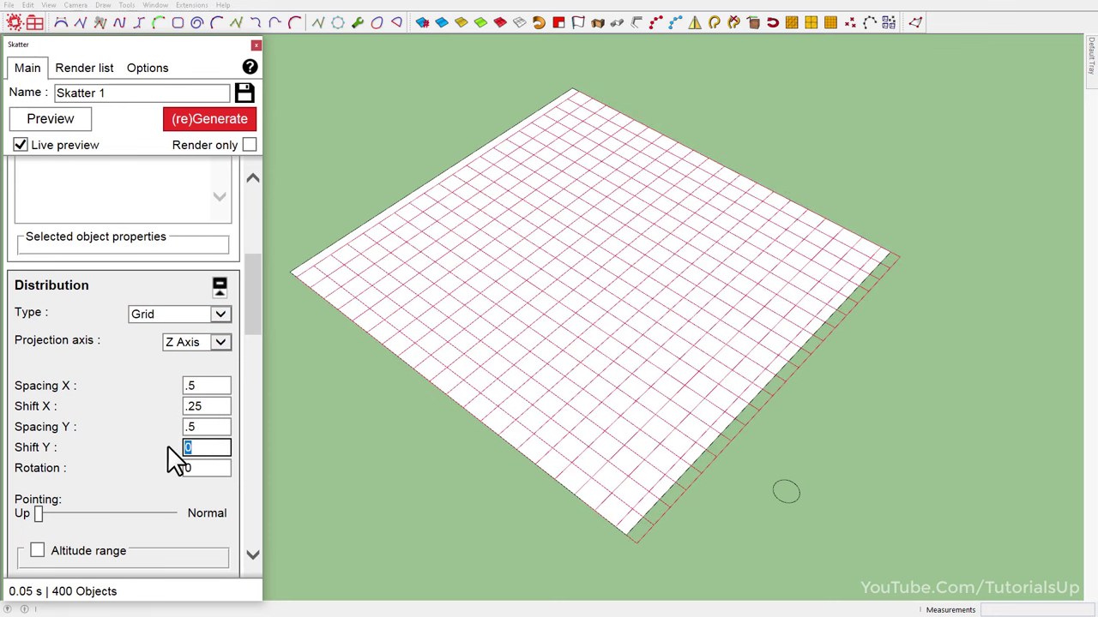
type(".25")
key("Return")
mouse_move(433, 416)
middle_mouse_down()
mouse_move(448, 408)
mouse_move(435, 426)
middle_mouse_up()
left_click(228, 122)
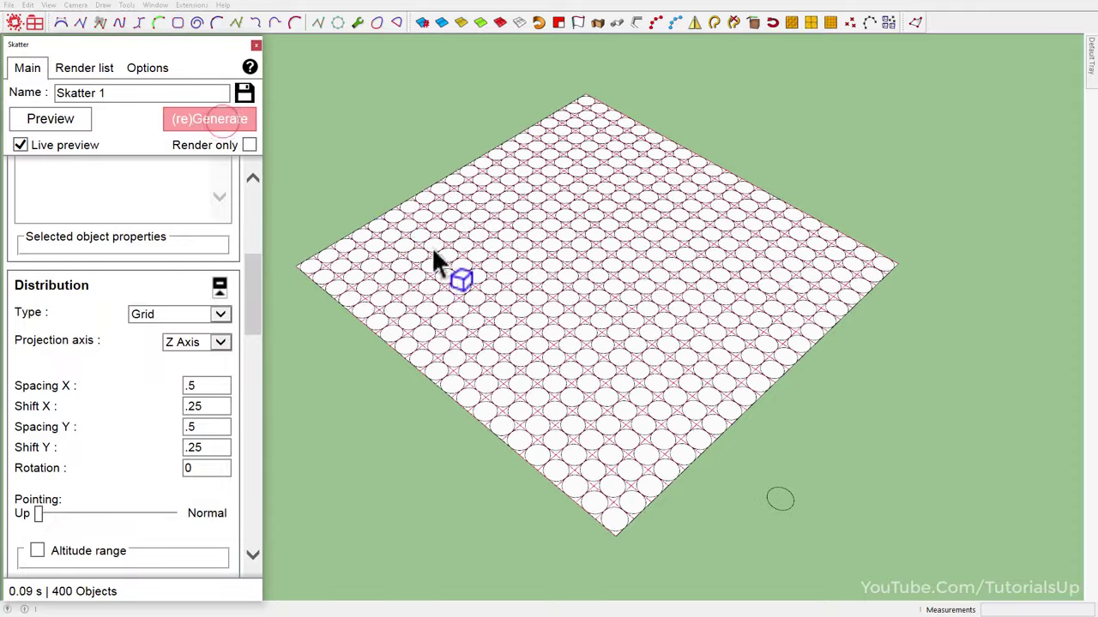
mouse_move(549, 403)
middle_mouse_down()
mouse_move(564, 417)
mouse_move(771, 458)
mouse_move(322, 505)
middle_mouse_up()
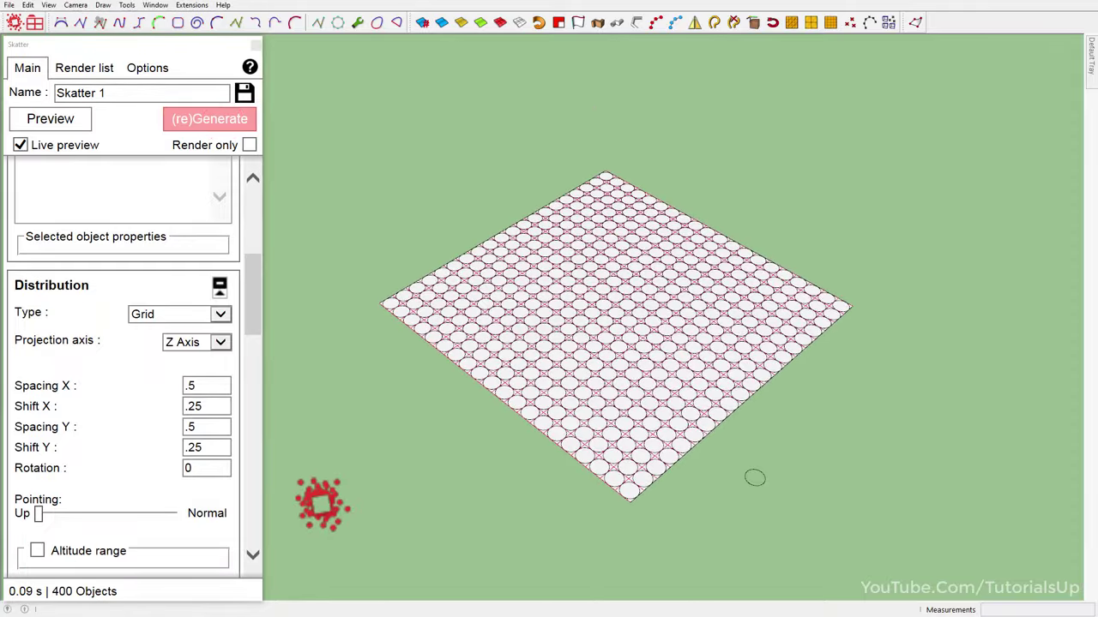
- Set Component#1's scale multiplier to 80%
scroll(157, 421, "down", 3)
scroll(157, 420, "down", 3)
scroll(156, 421, "down", 2)
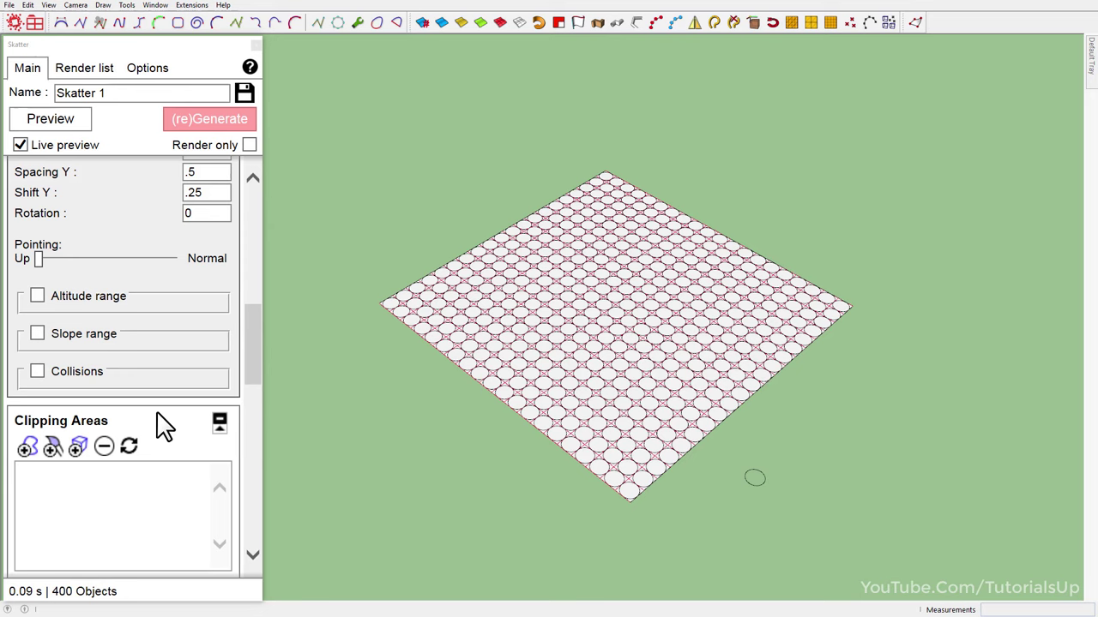
scroll(160, 423, "up", 3)
scroll(97, 317, "up", 2)
left_click(79, 319)
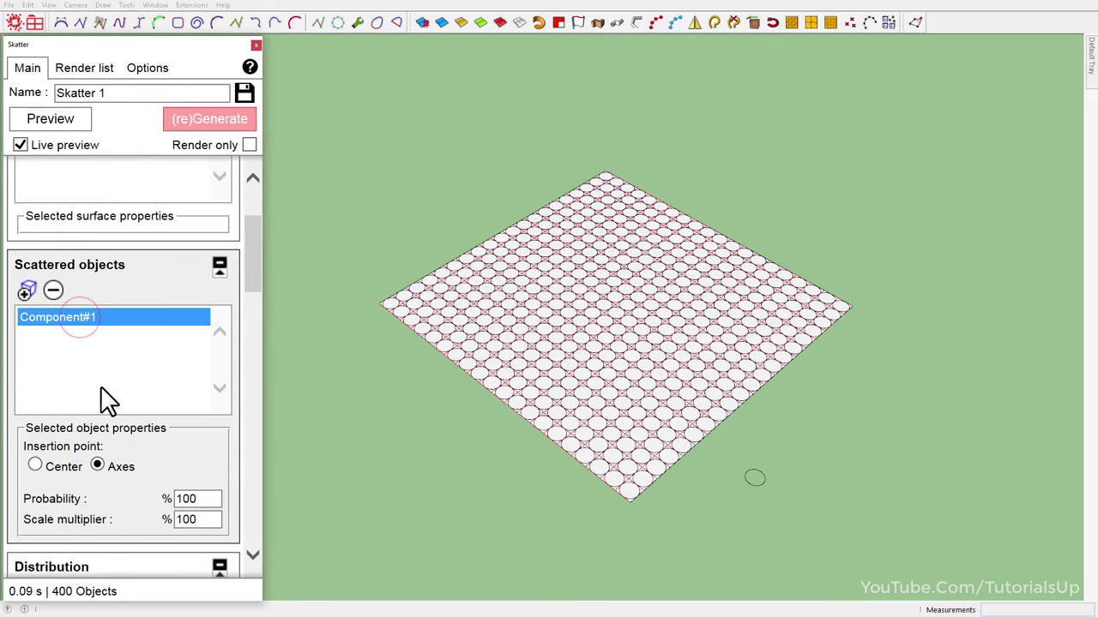
left_click(206, 473)
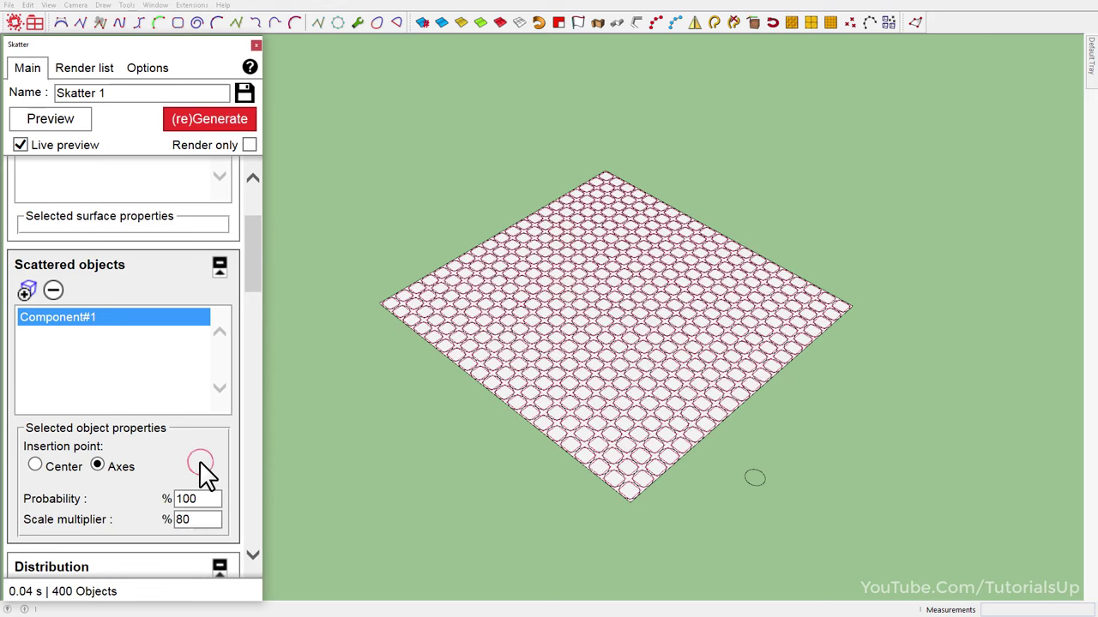
- Regenerate the scatter so the 400 smaller circles no longer overlap
scroll(677, 358, "up", 2)
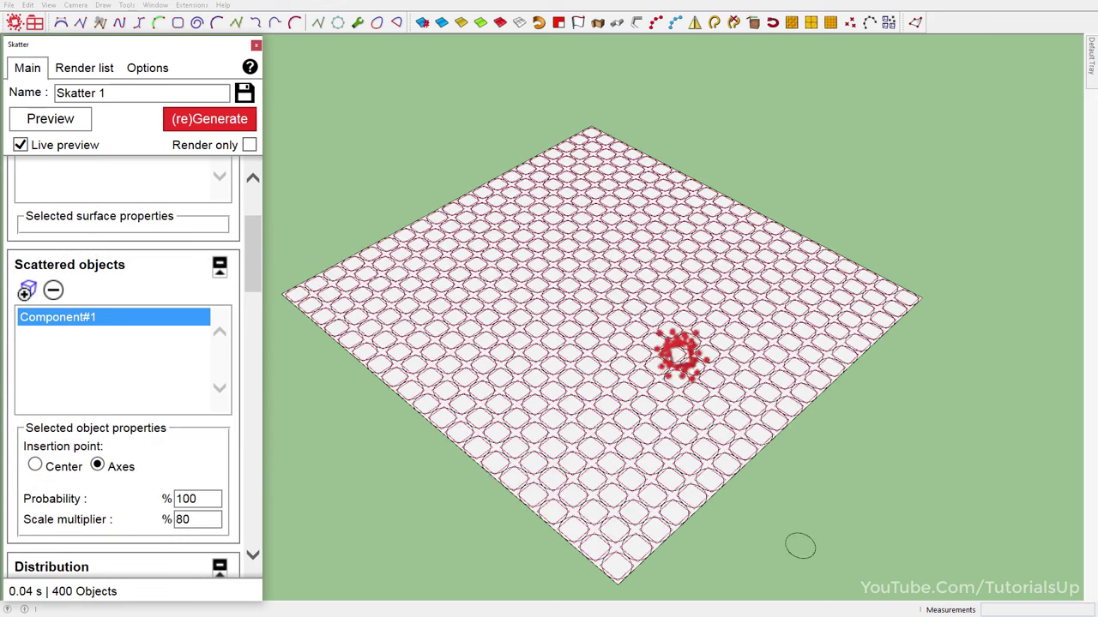
left_click(239, 125)
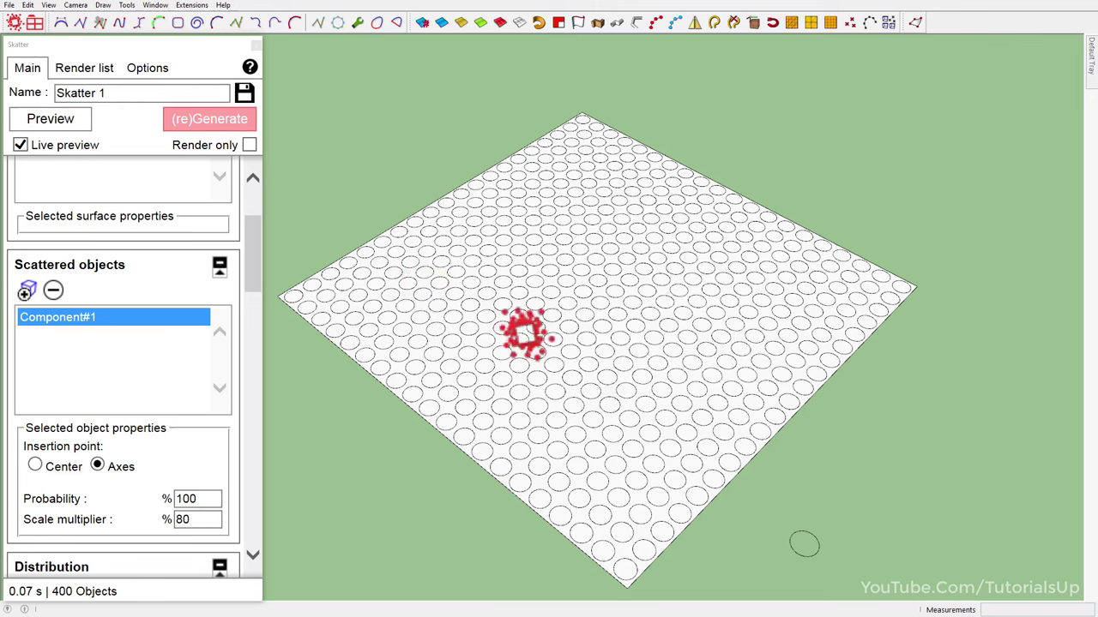
scroll(521, 326, "down", 2)
mouse_move(514, 311)
middle_mouse_down()
mouse_move(540, 347)
mouse_move(480, 343)
middle_mouse_up()
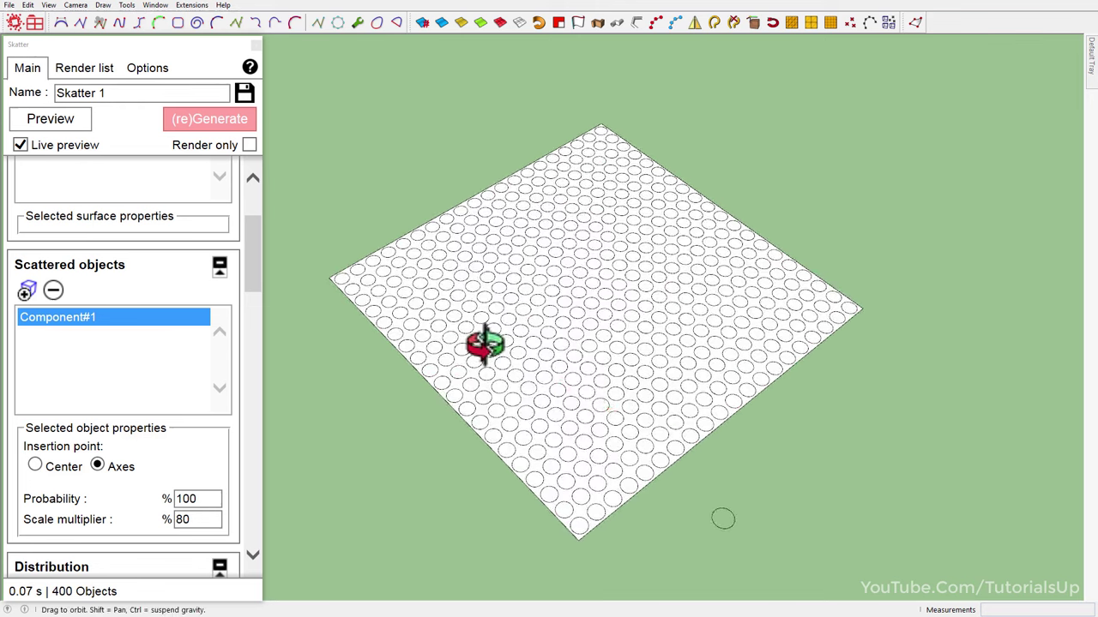
scroll(549, 367, "up", 2)
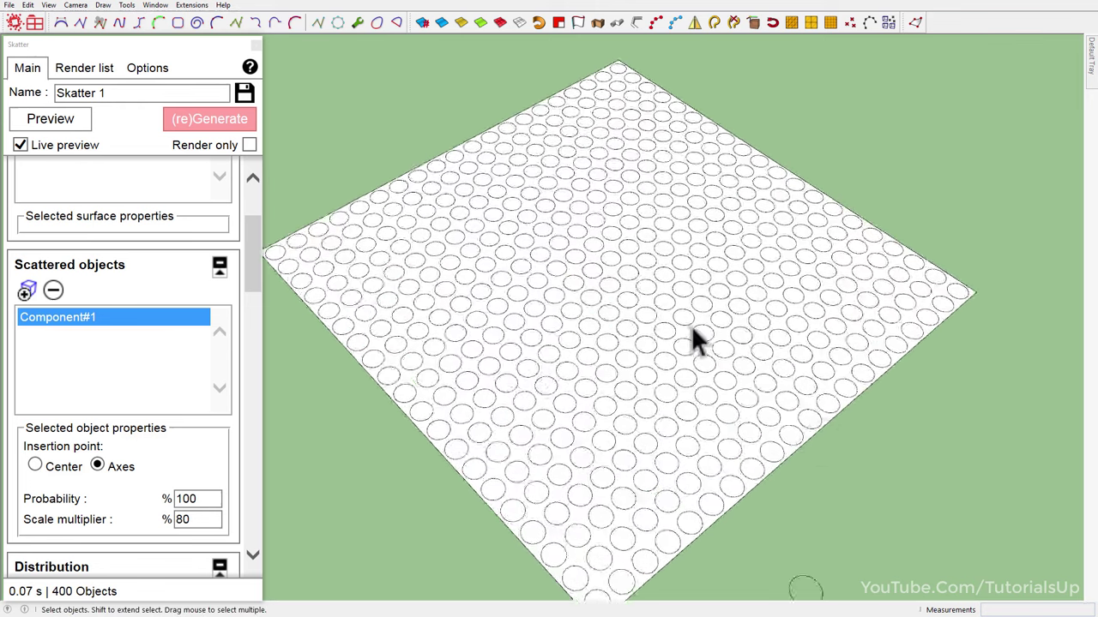
scroll(695, 343, "down", 1)
- Draw a four-point F-Spline S-curve from the plane's far corner to its near corner
left_click(291, 21)
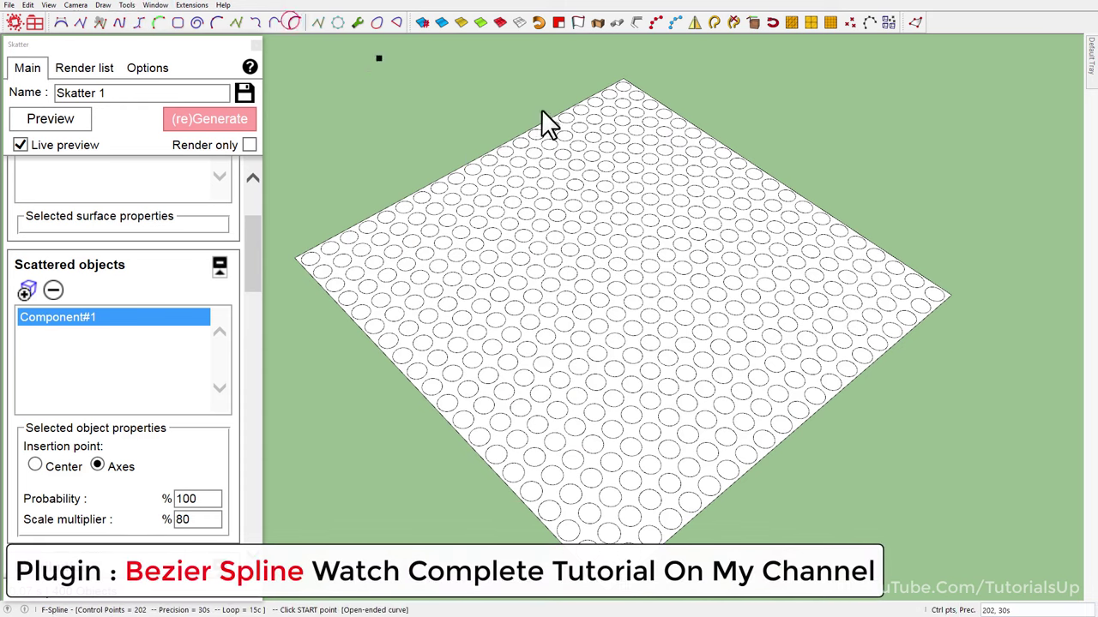
scroll(582, 101, "up", 2)
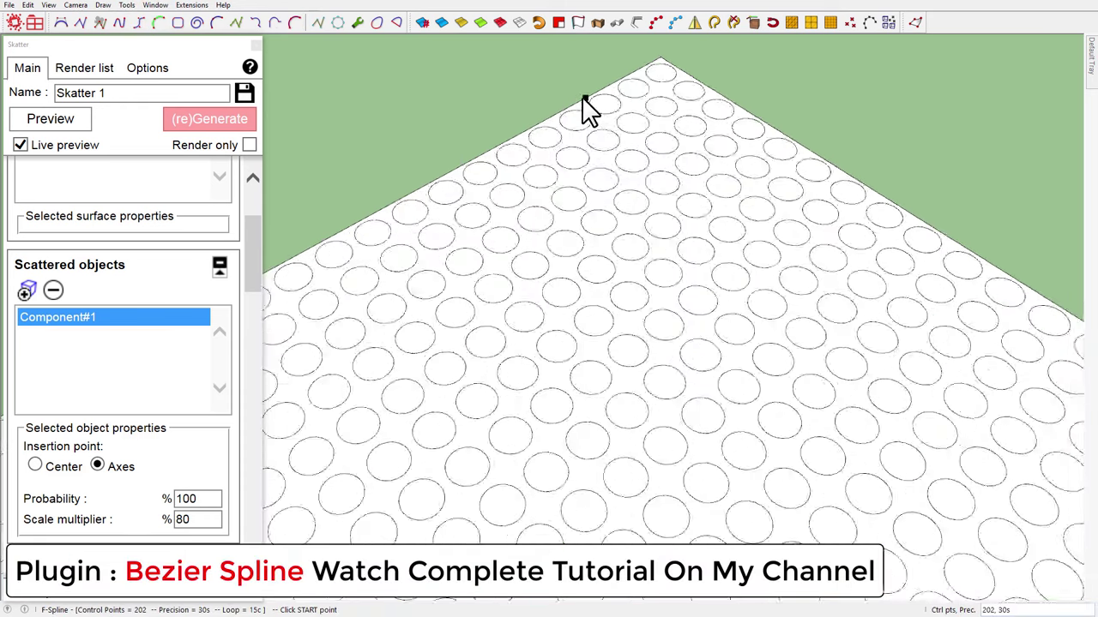
scroll(576, 106, "up", 1)
left_click(574, 105)
scroll(580, 108, "down", 1)
scroll(574, 120, "down", 1)
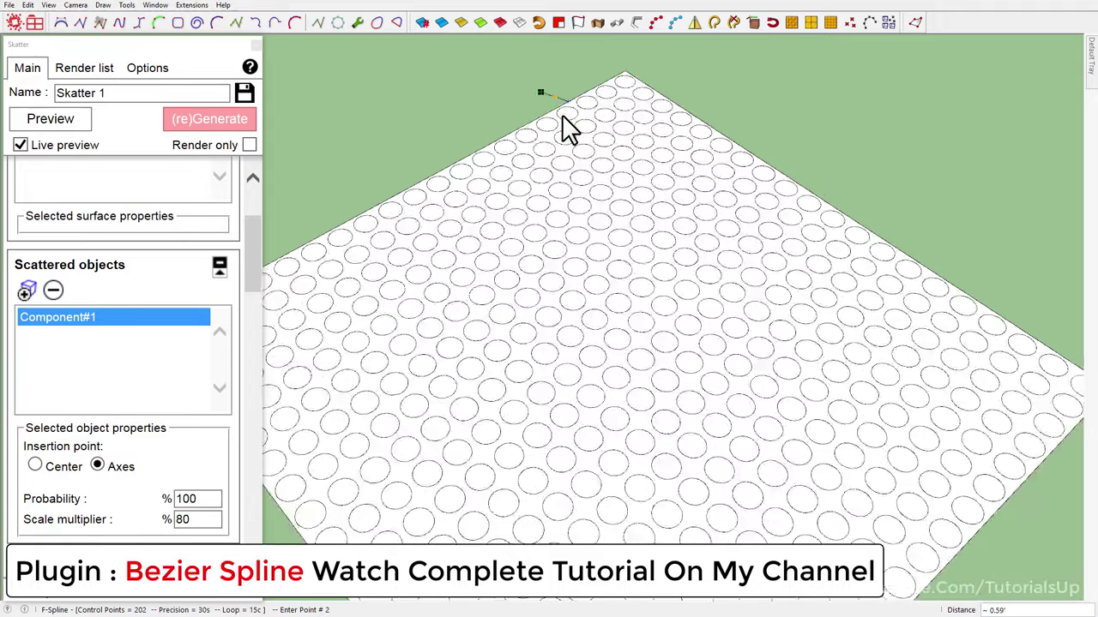
scroll(566, 129, "down", 2)
scroll(566, 185, "up", 1)
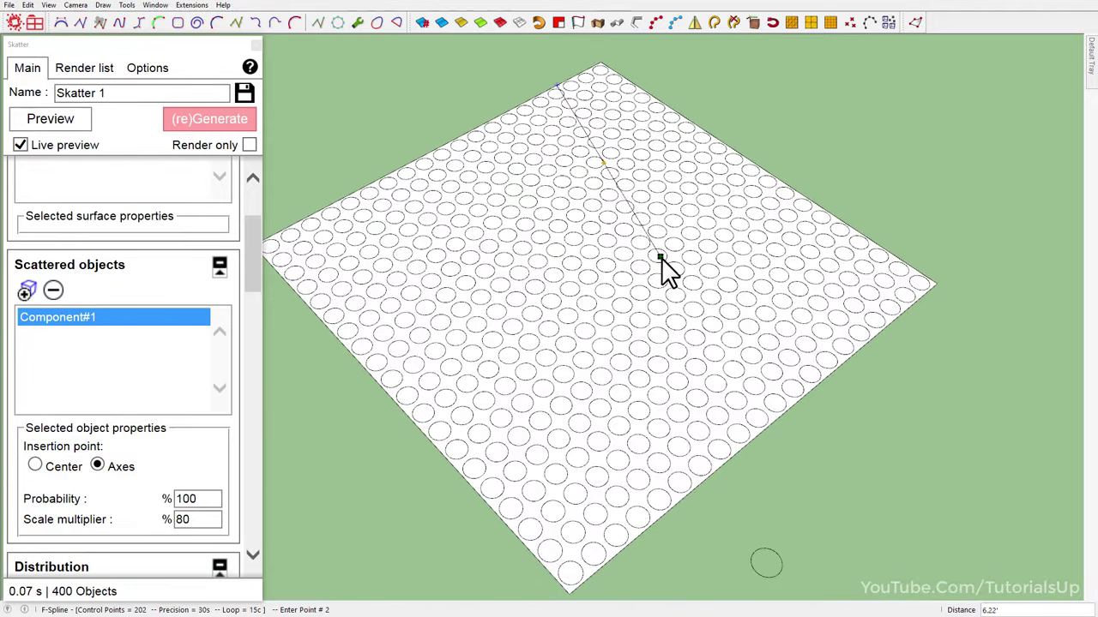
left_click(516, 234)
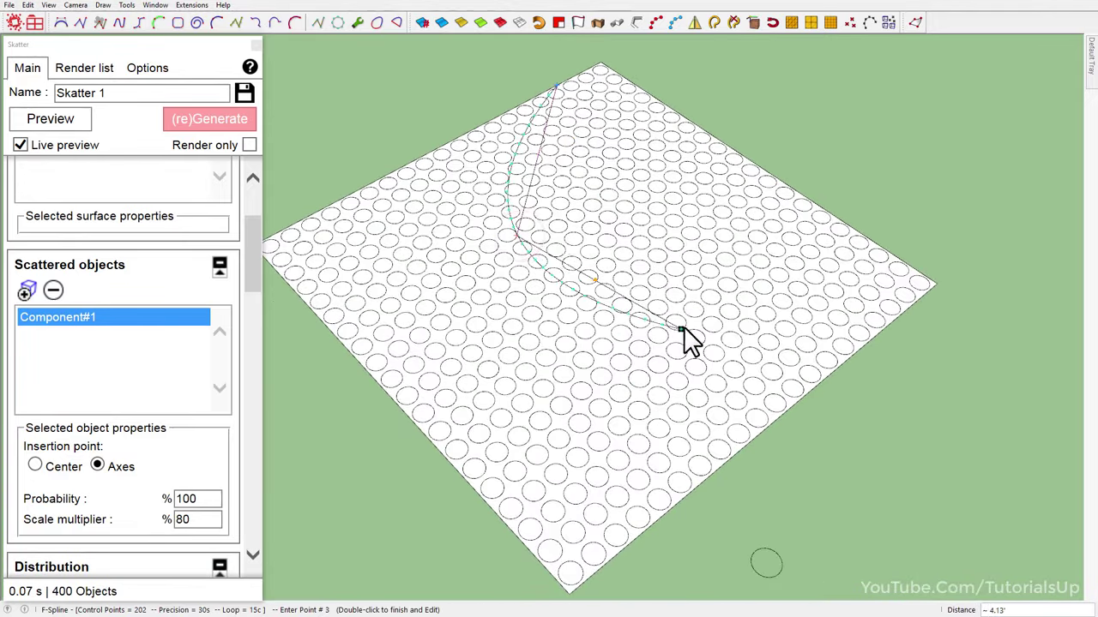
left_click(668, 292)
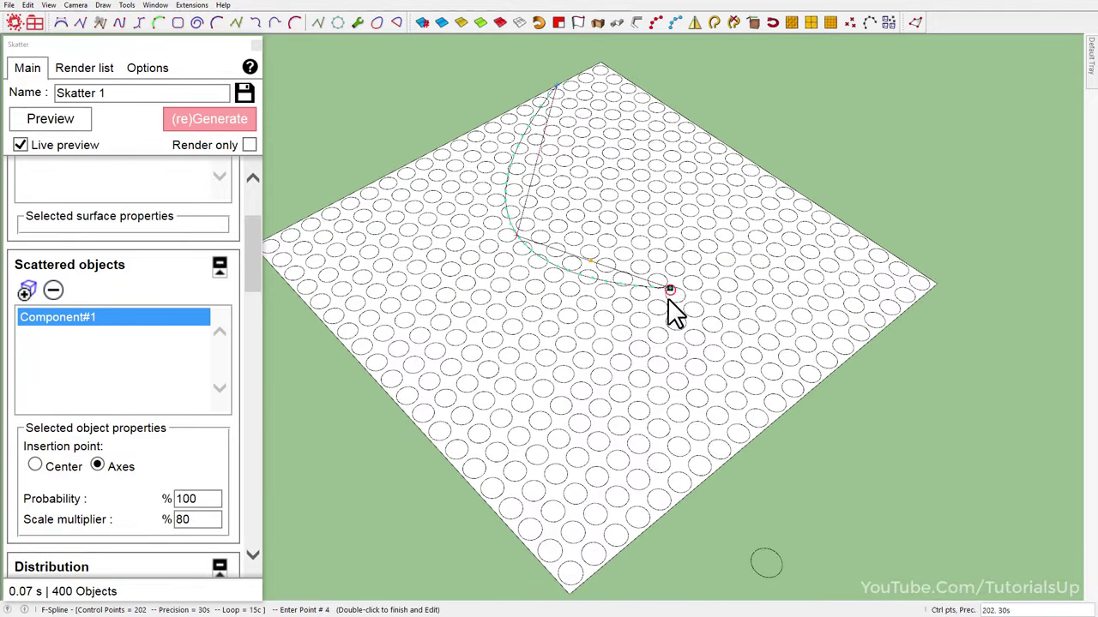
double_click(571, 592)
middle_click_drag(465, 331, 549, 322)
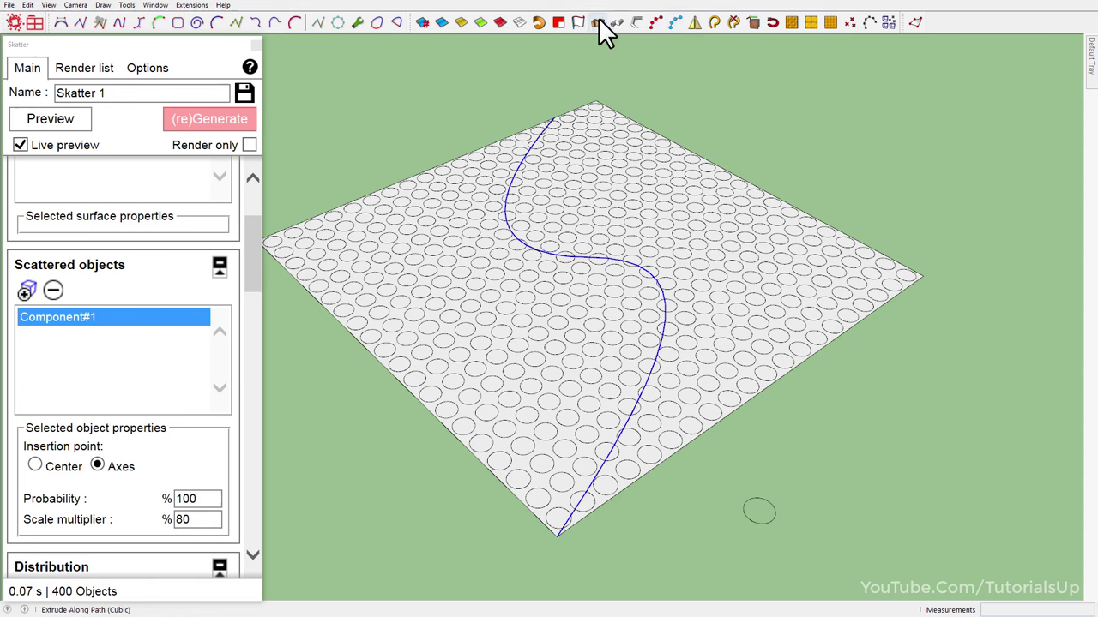
- Extrude a 0.01' × 0.01' Centroid(Plan)-aligned profile along the S-curve
left_click(597, 20)
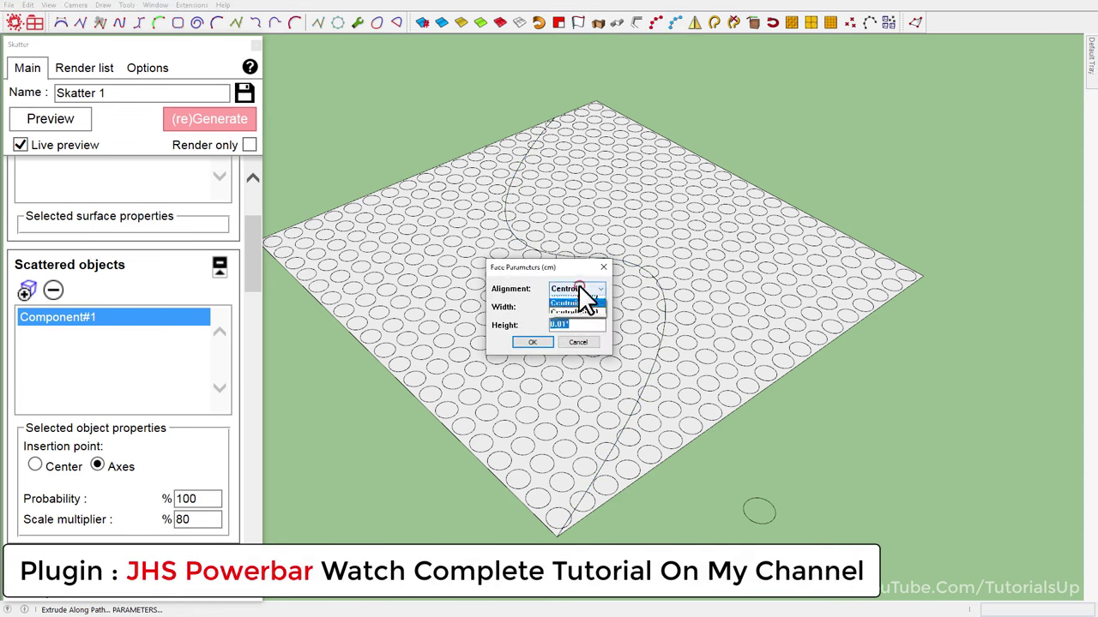
left_click(579, 310)
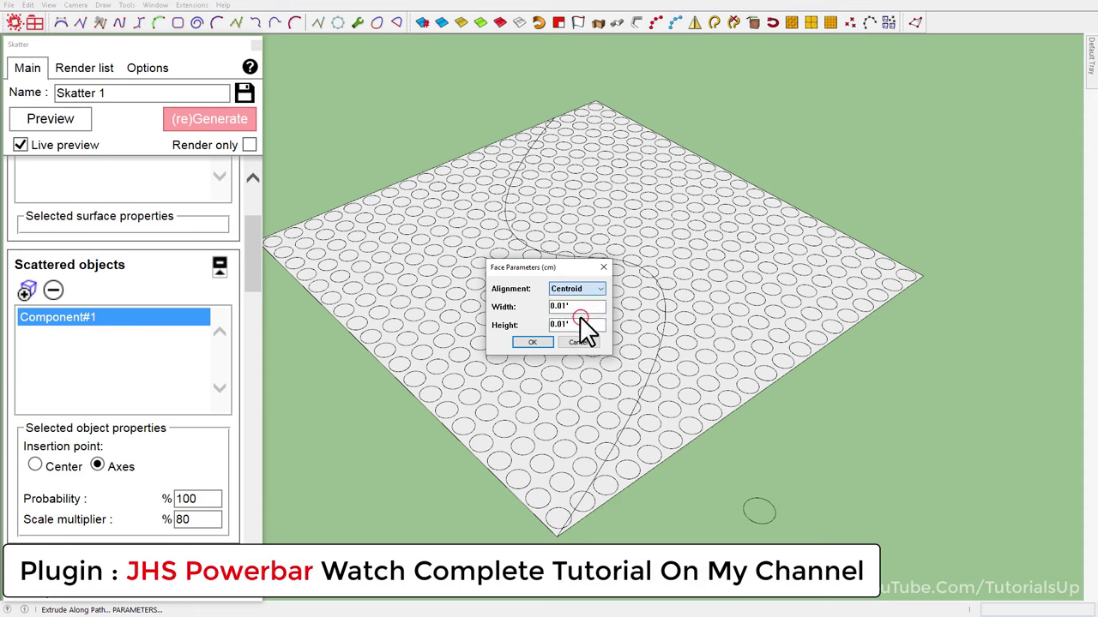
left_click(536, 341)
left_click(540, 339)
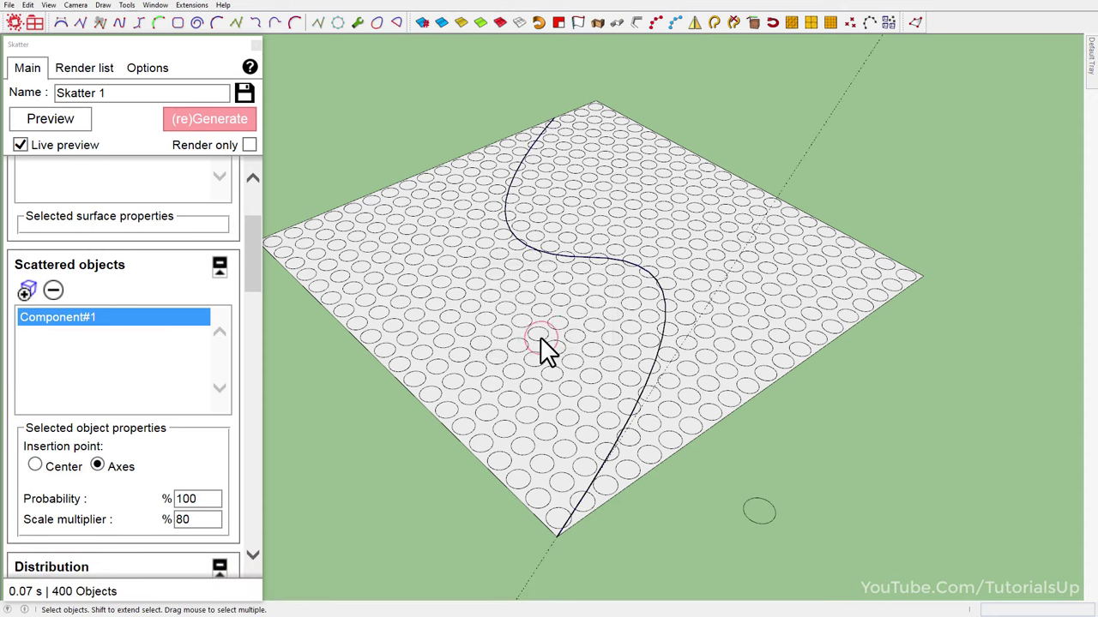
scroll(557, 557, "up", 3)
scroll(565, 548, "up", 2)
scroll(566, 515, "up", 2)
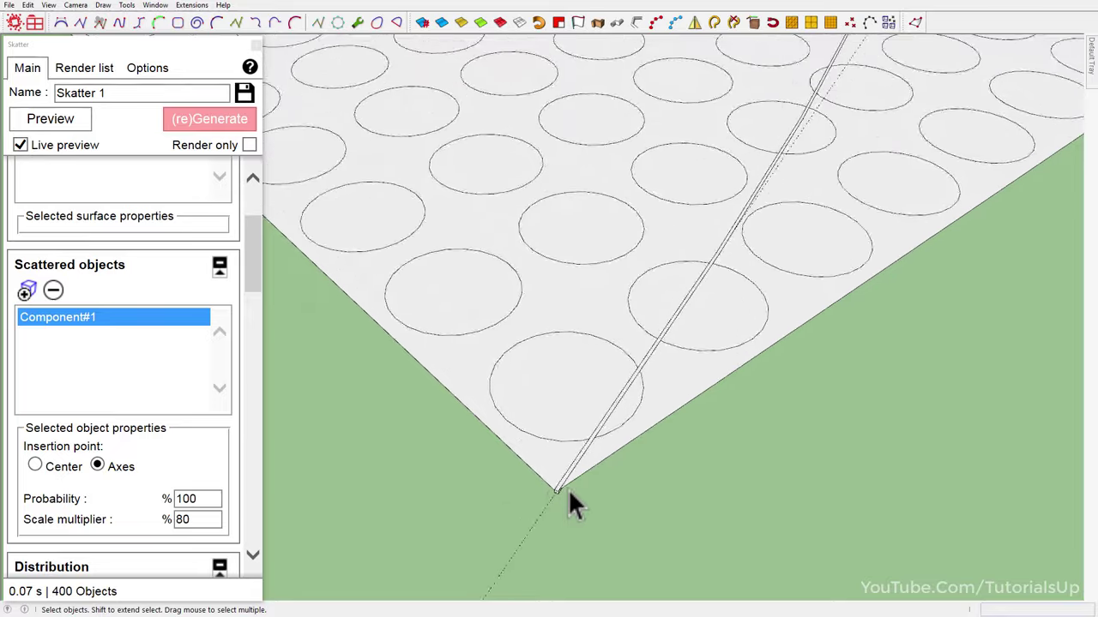
scroll(554, 510, "up", 2)
scroll(544, 515, "up", 2)
mouse_move(543, 514)
middle_mouse_down()
mouse_move(526, 326)
mouse_move(477, 423)
middle_mouse_up()
- Erase the stray guide line
right_click(416, 488)
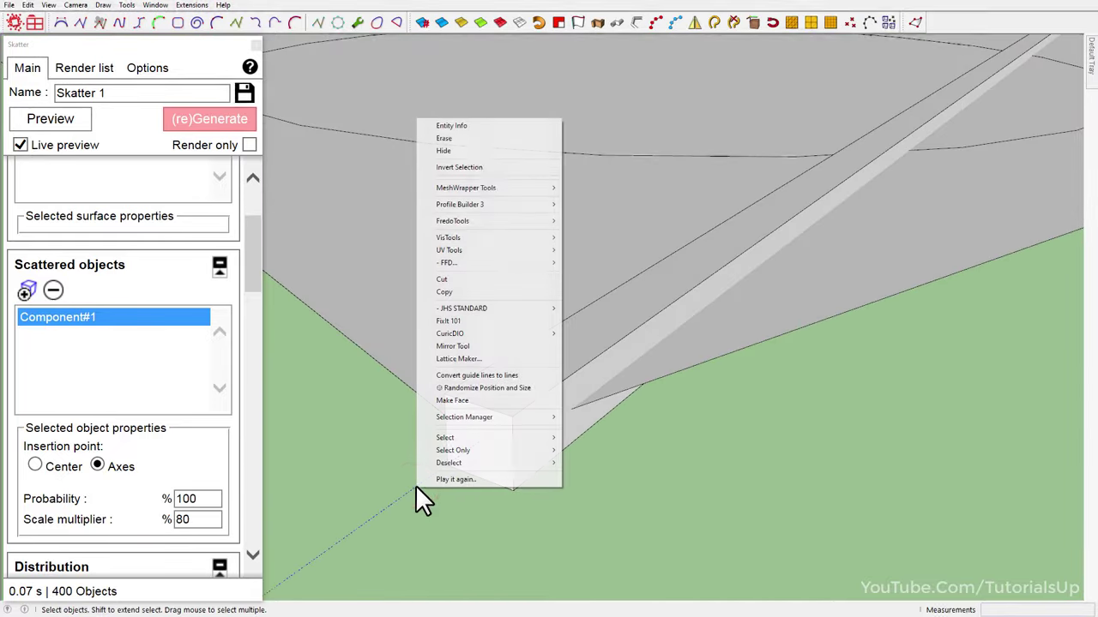
left_click(481, 141)
scroll(510, 392, "up", 2)
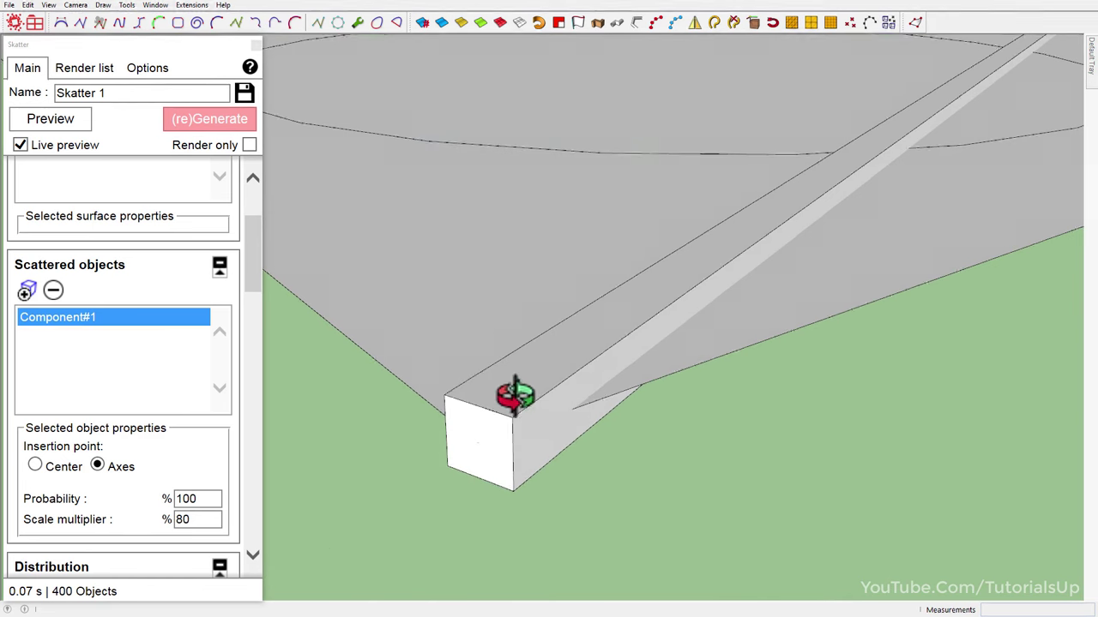
middle_click_drag(510, 392, 503, 429)
middle_click_drag(574, 386, 576, 467)
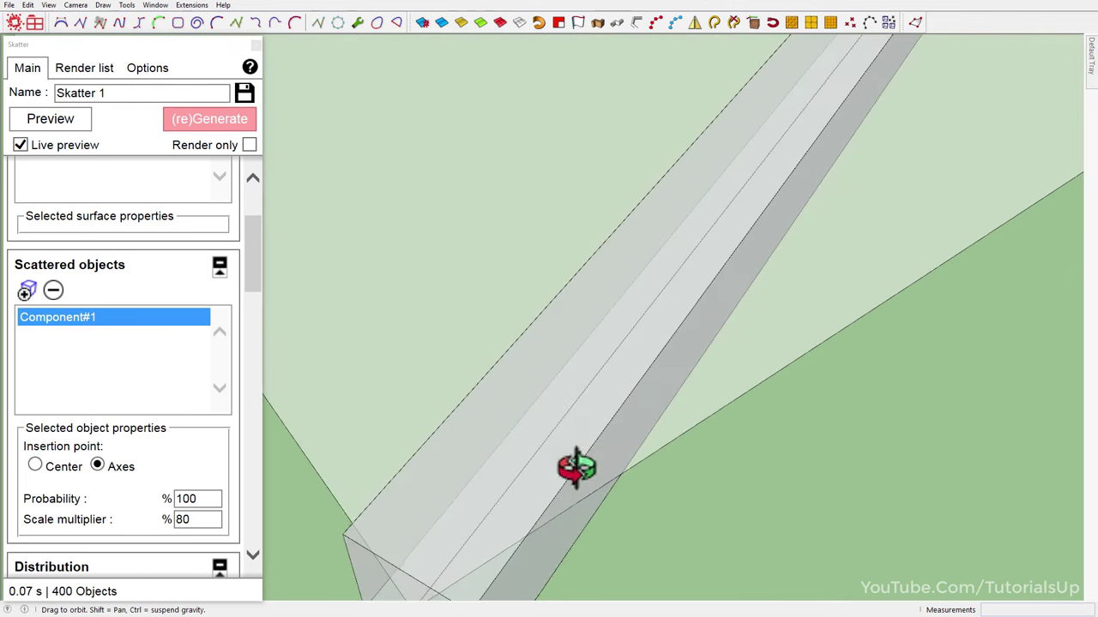
- Erase the strip's extra centre edge and check the whole strip
left_click(574, 401)
right_click(574, 400)
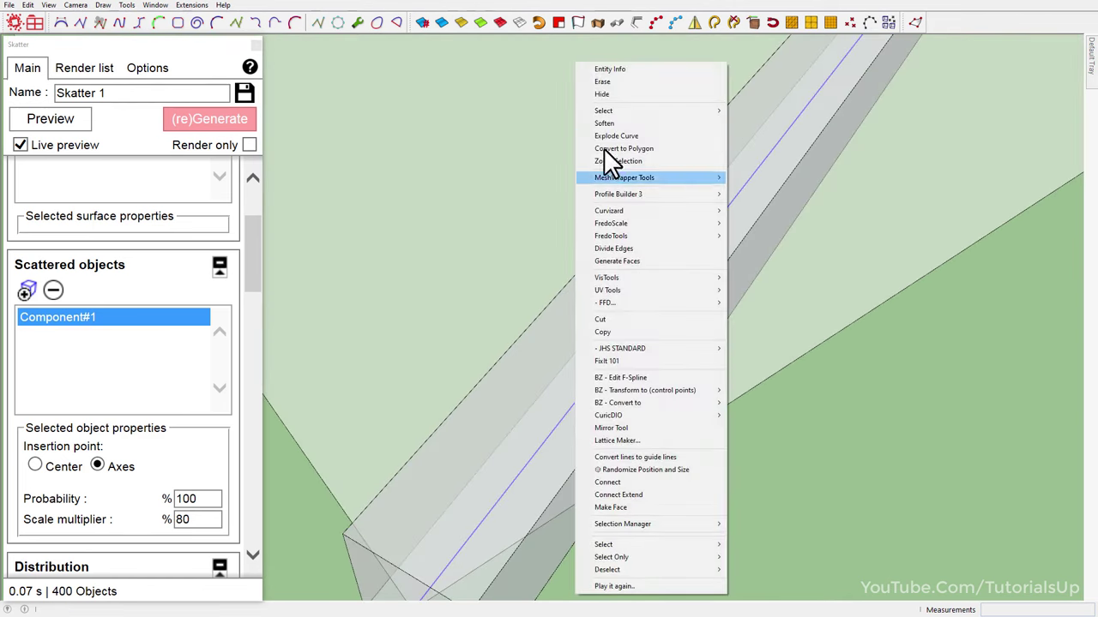
left_click(628, 80)
triple_click(651, 417)
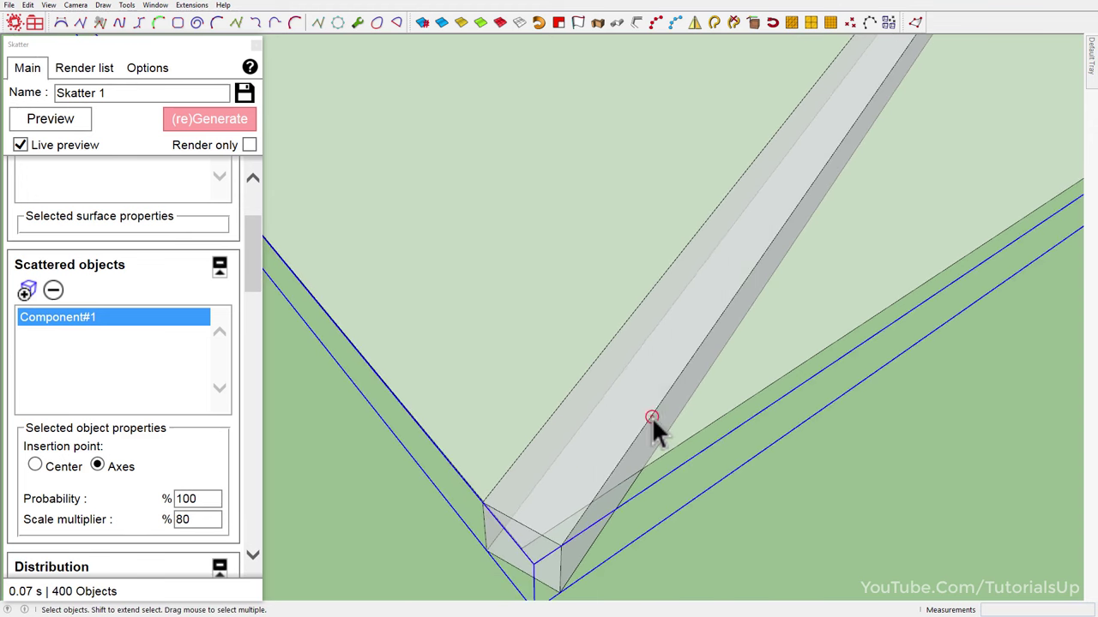
scroll(617, 429, "down", 2)
scroll(567, 439, "down", 2)
scroll(559, 485, "down", 2)
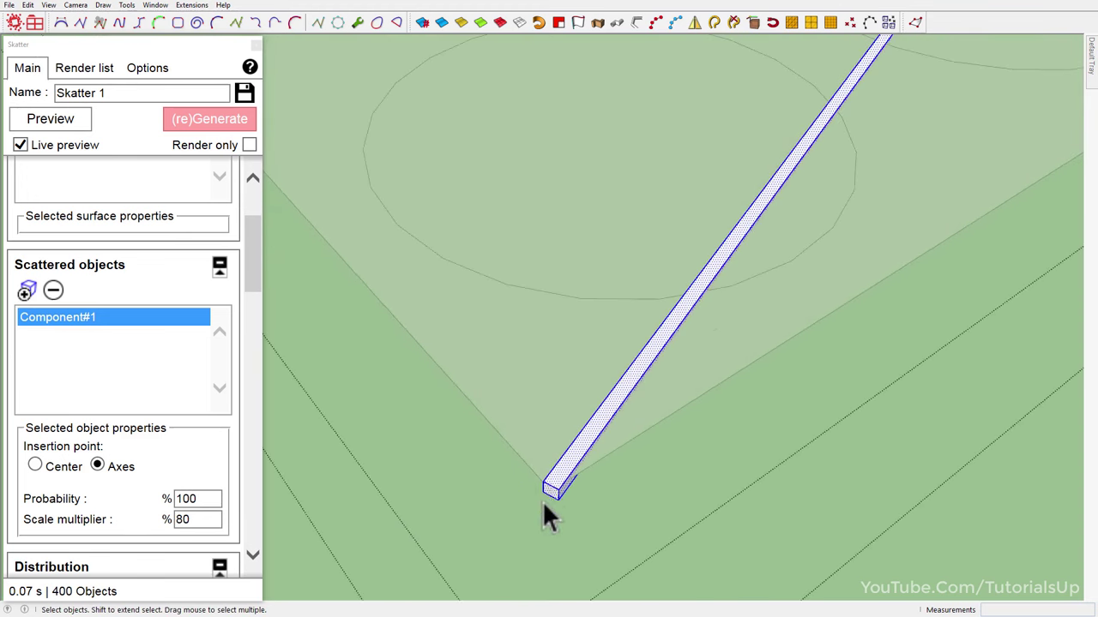
scroll(542, 501, "down", 2)
scroll(519, 528, "down", 2)
left_click(837, 546)
- Select the circle-covered plane to check it
scroll(514, 544, "down", 2)
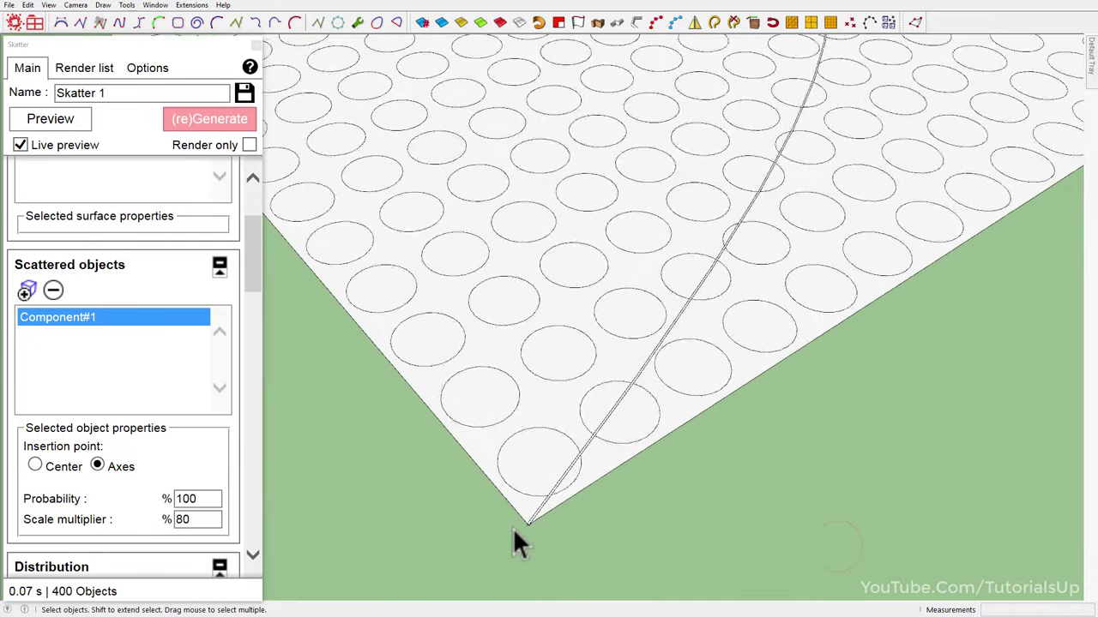
scroll(538, 549, "down", 3)
scroll(595, 500, "down", 2)
scroll(585, 470, "up", 1)
left_click(585, 470)
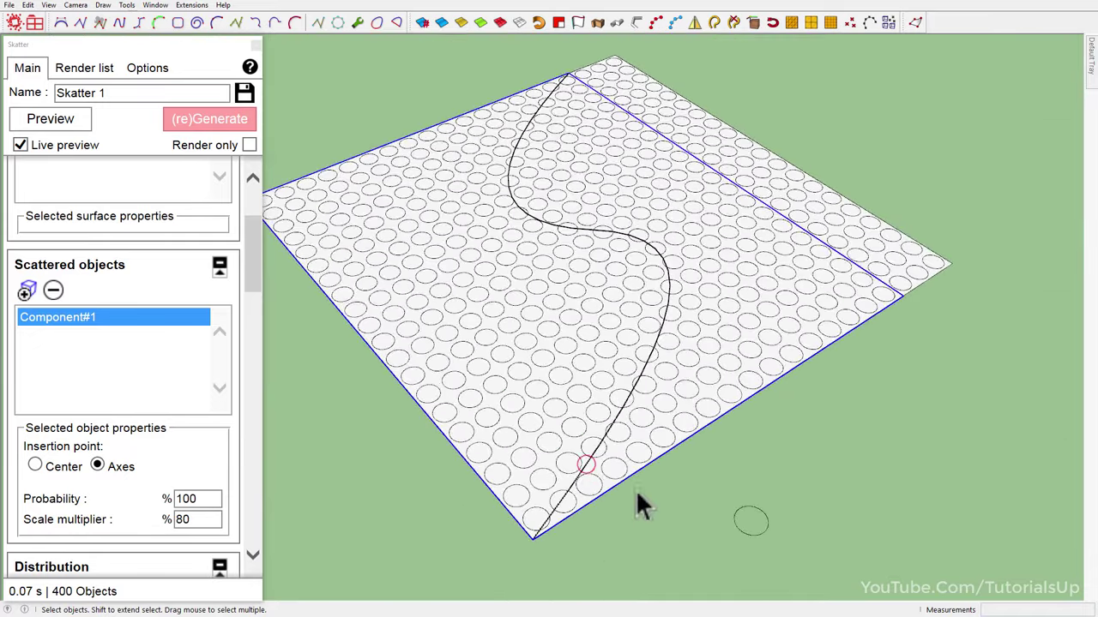
scroll(772, 493, "down", 2)
left_click(892, 477)
scroll(749, 463, "up", 2)
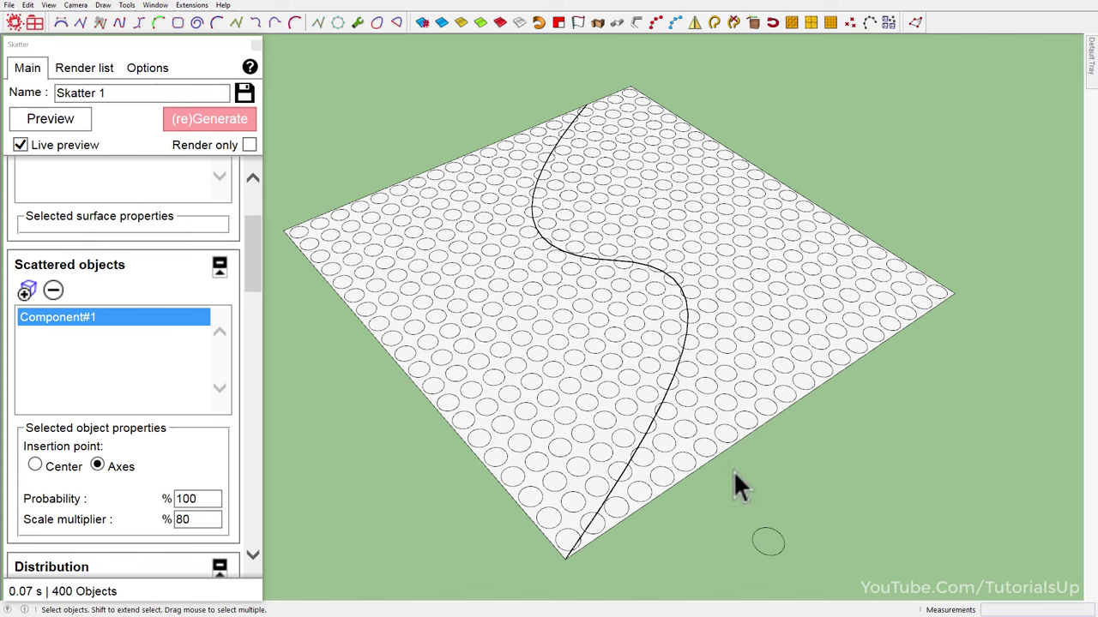
scroll(532, 436, "up", 2)
left_click(526, 433)
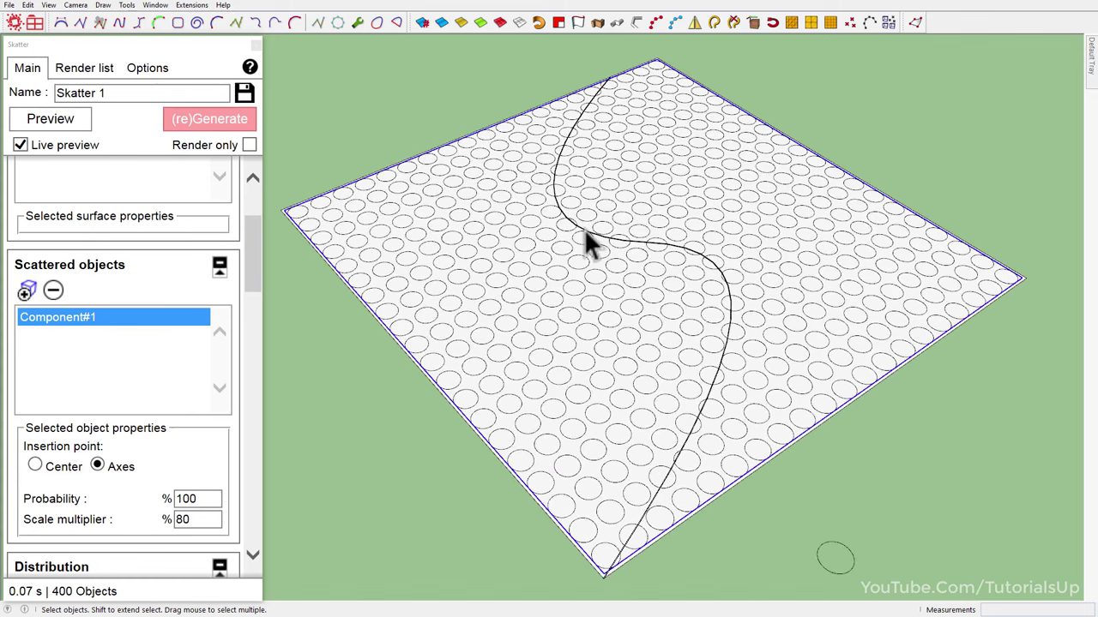
- Add the Group4#1 volume to Skatter 1's Clipping Areas as an exclude area
scroll(73, 343, "down", 3)
scroll(143, 409, "down", 2)
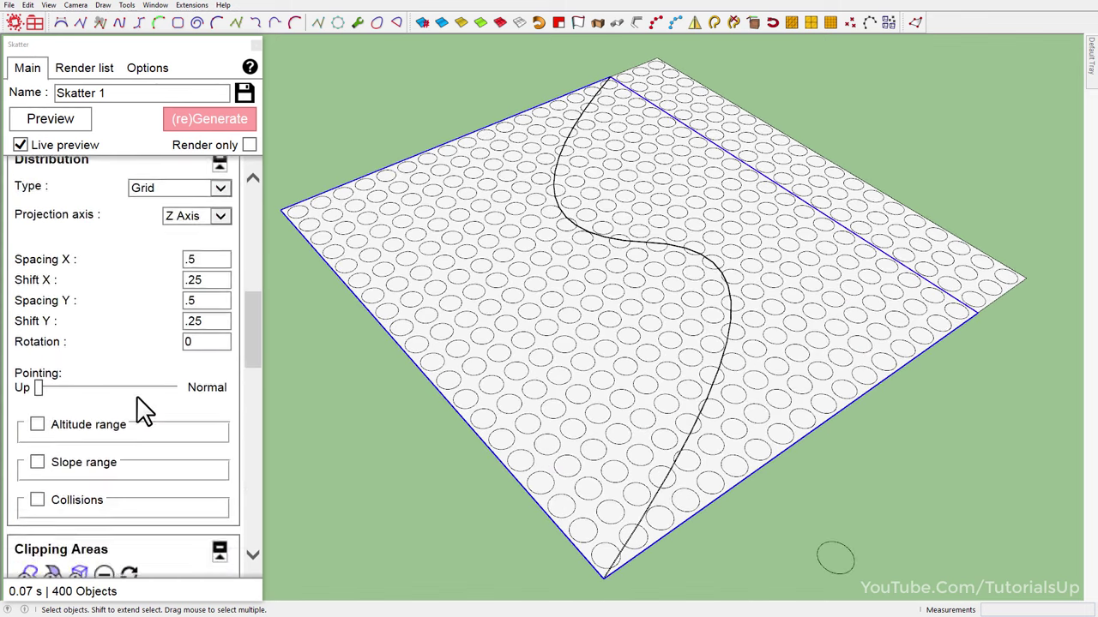
scroll(138, 411, "down", 2)
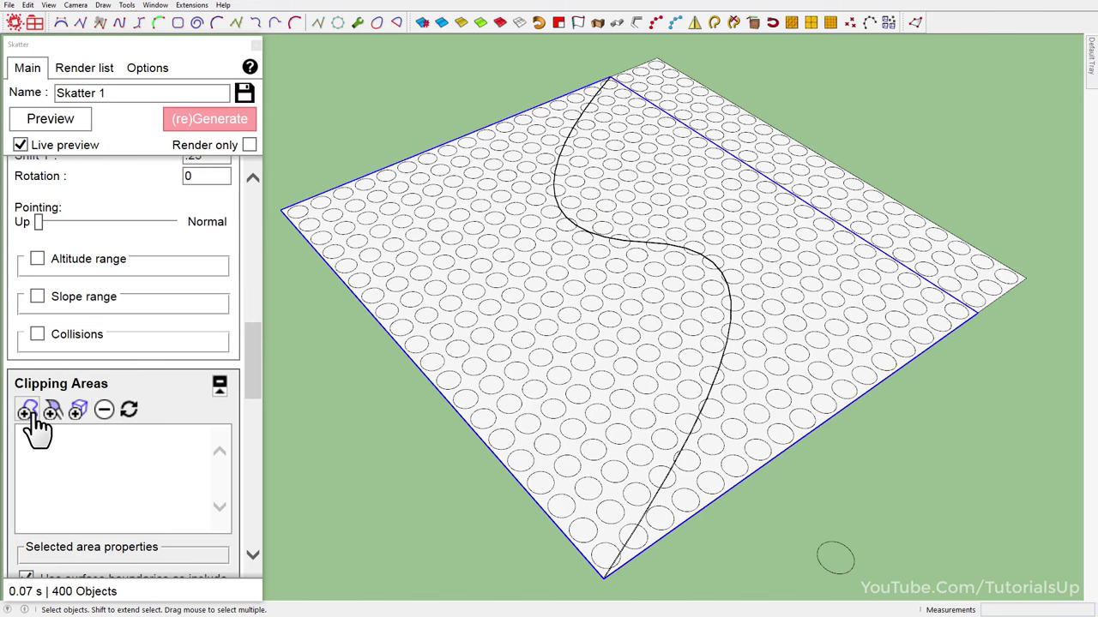
left_click(77, 411)
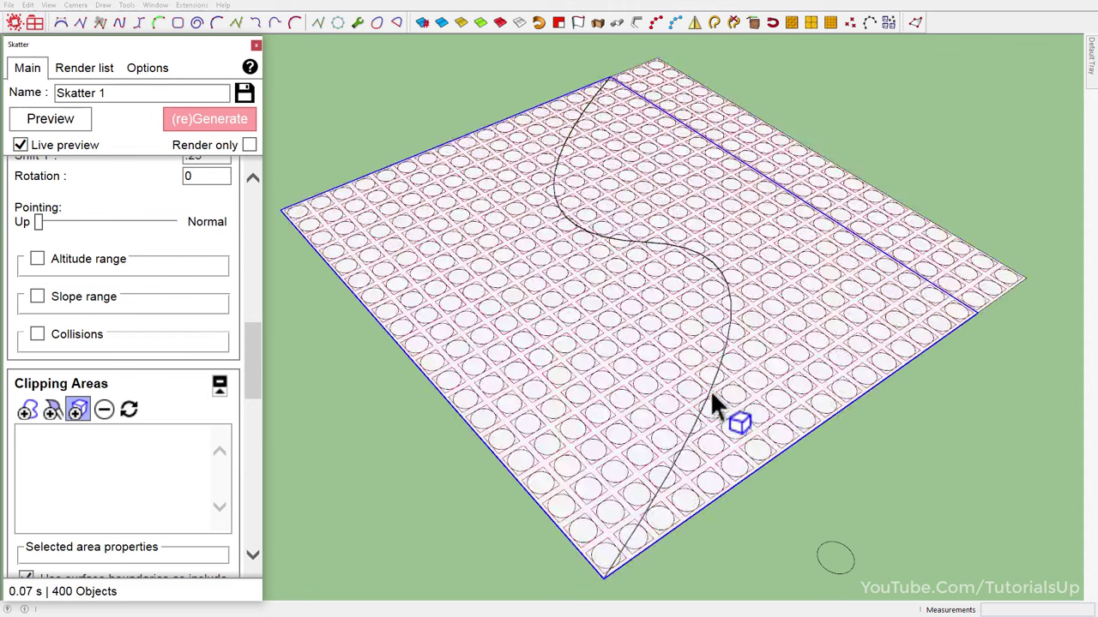
left_click(710, 396)
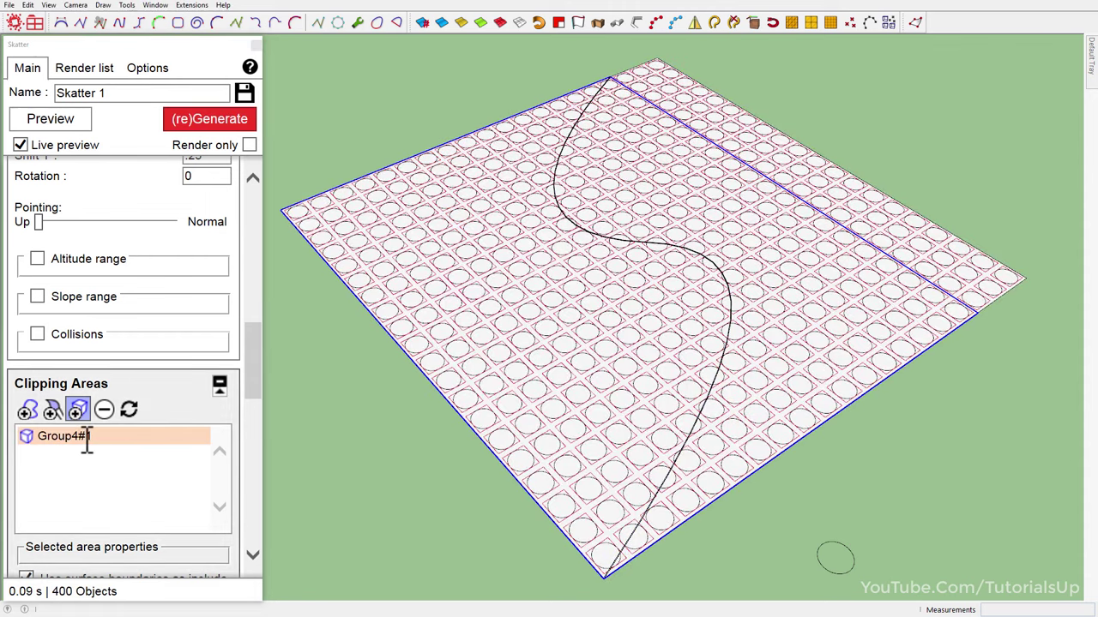
scroll(87, 442, "down", 3)
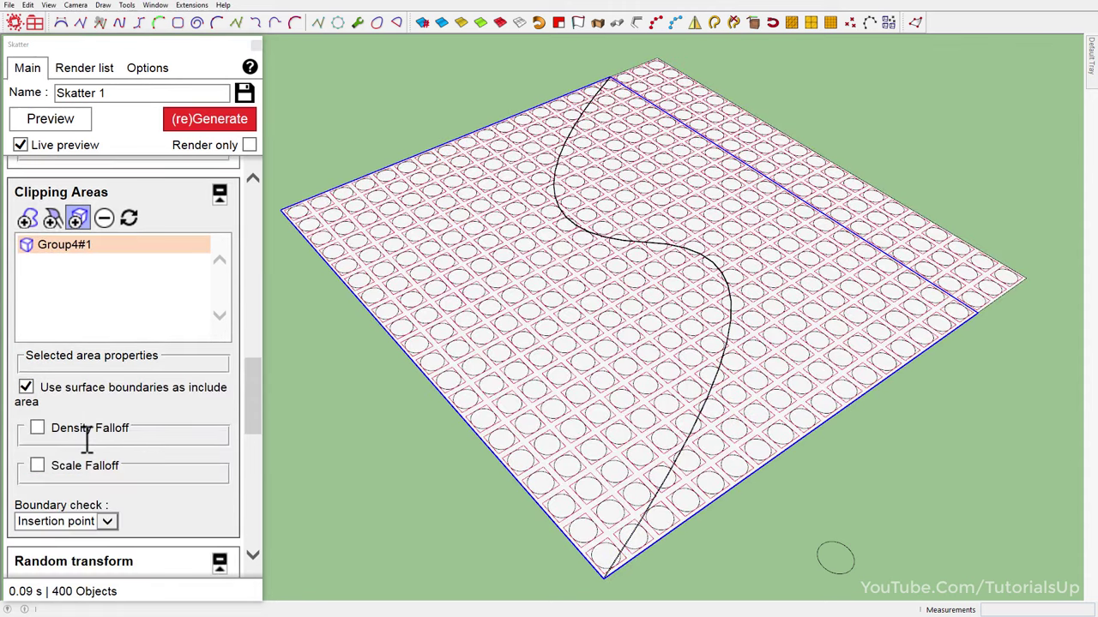
- Enable Scale Falloff at distance 3 with a 20% border scale and regenerate the circles
left_click(36, 466)
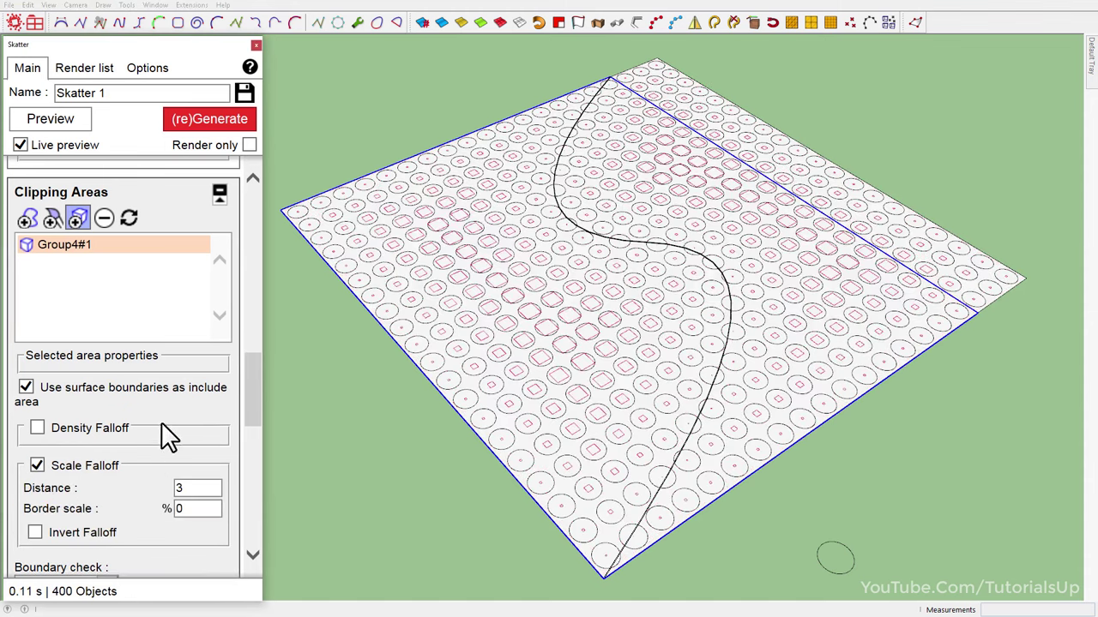
left_click(214, 128)
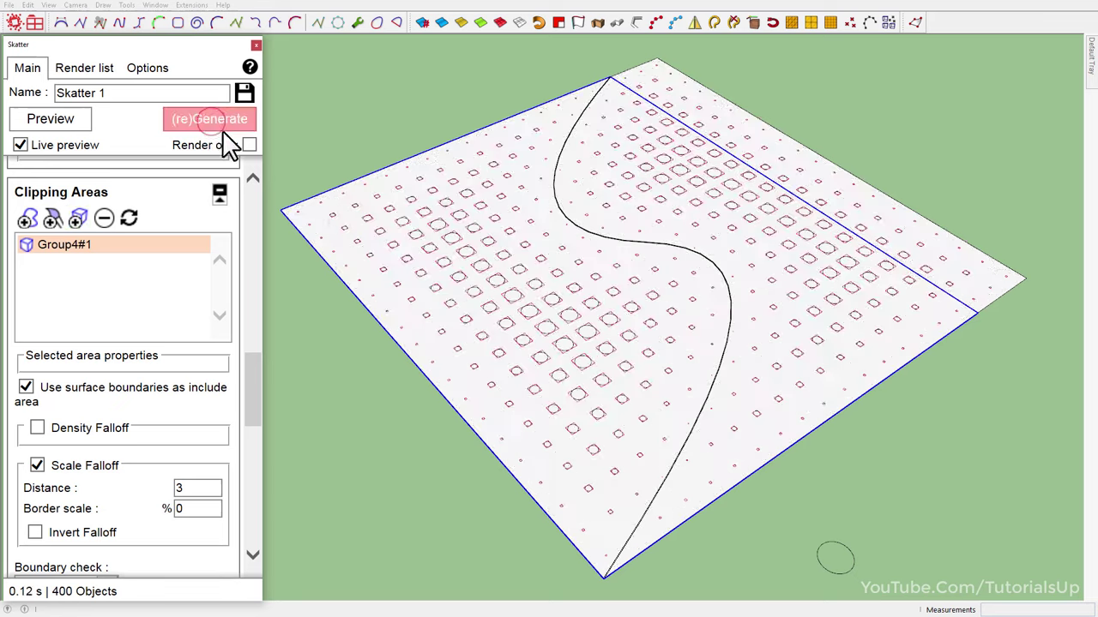
middle_click_drag(548, 343, 558, 367)
middle_click_drag(630, 398, 678, 404)
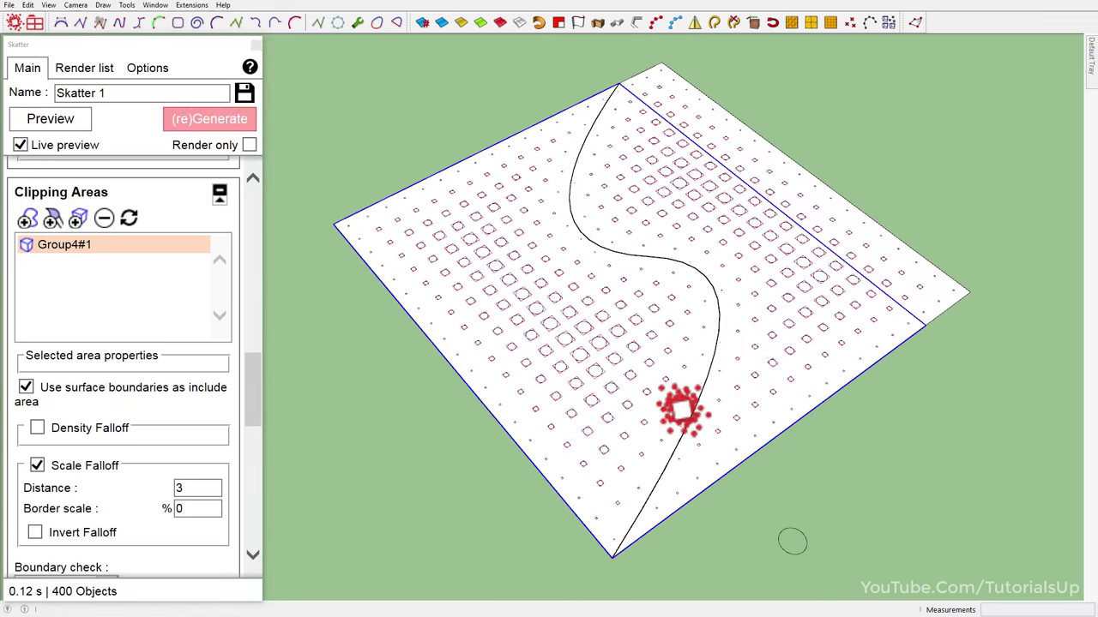
double_click(200, 509)
type("20")
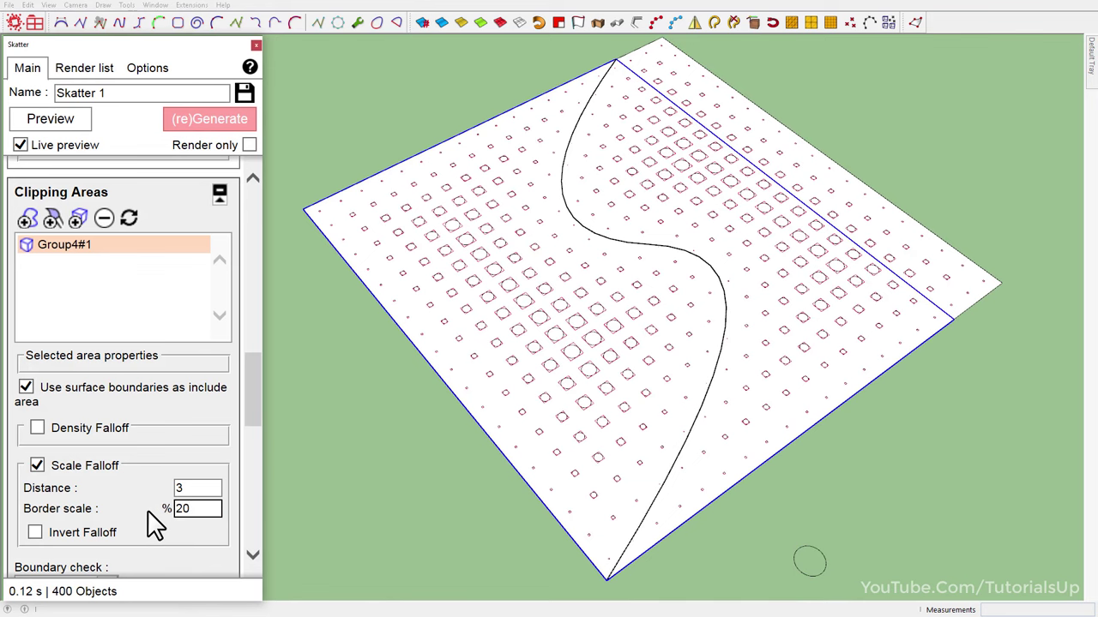
key("Return")
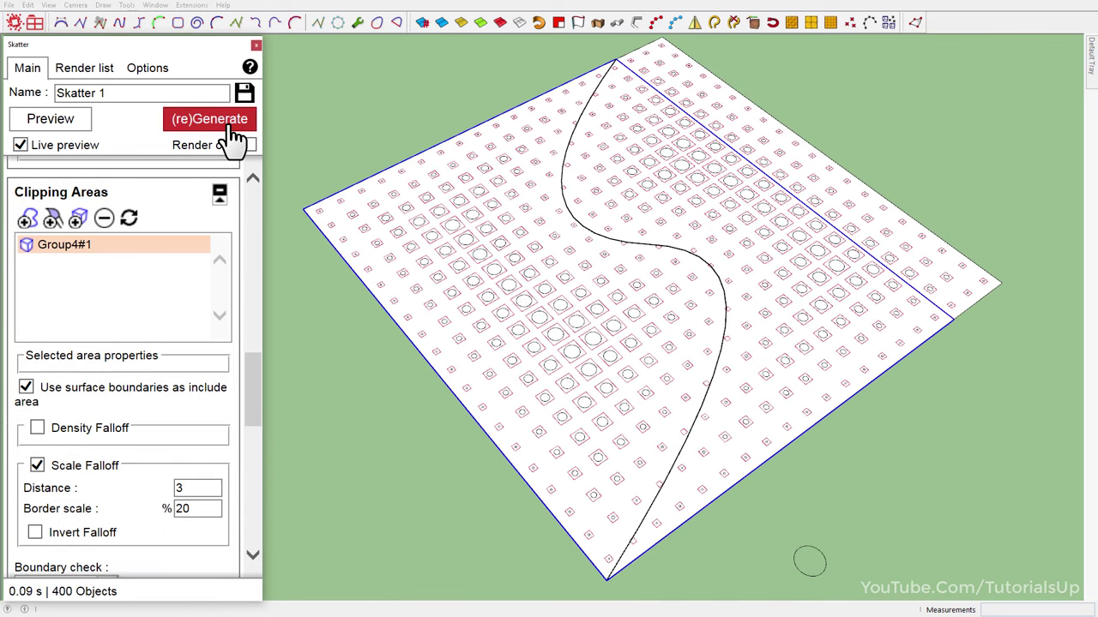
left_click(234, 120)
mouse_move(666, 395)
middle_mouse_down()
mouse_move(678, 338)
mouse_move(609, 408)
mouse_move(661, 269)
mouse_move(708, 277)
mouse_move(601, 343)
mouse_move(544, 333)
mouse_move(541, 385)
mouse_move(561, 330)
mouse_move(703, 277)
mouse_move(676, 299)
middle_mouse_up()
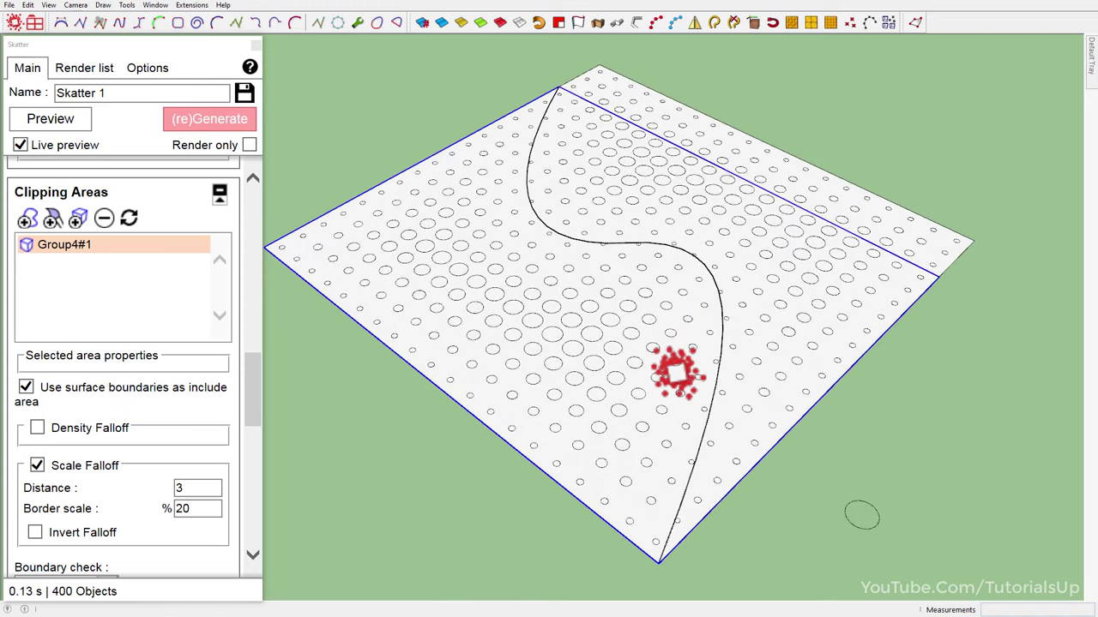
double_click(205, 490)
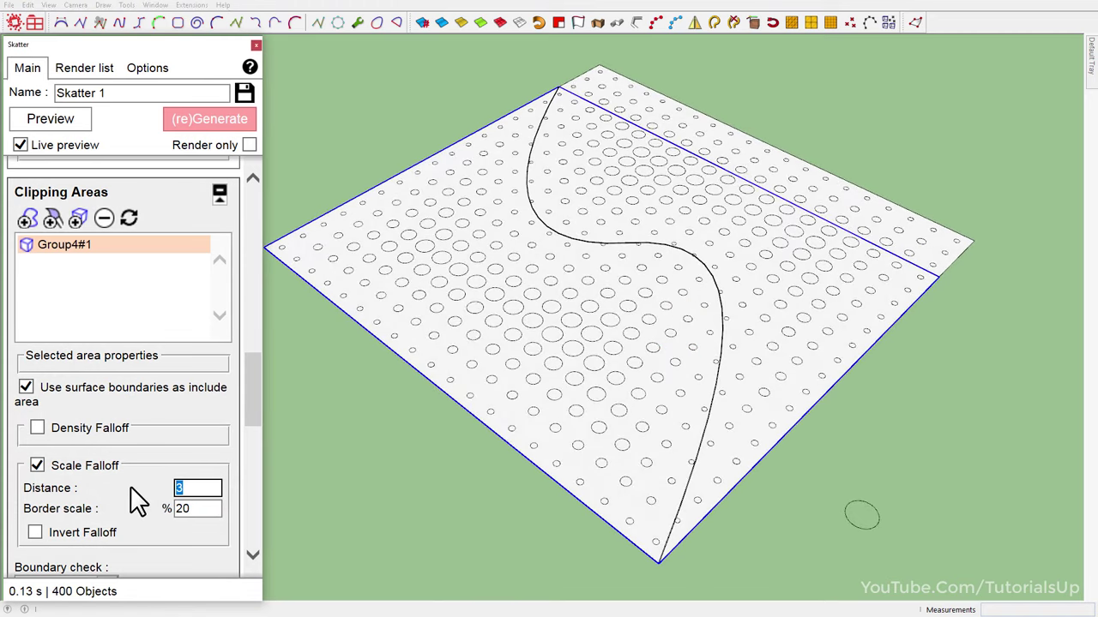
type("5")
left_click(139, 496)
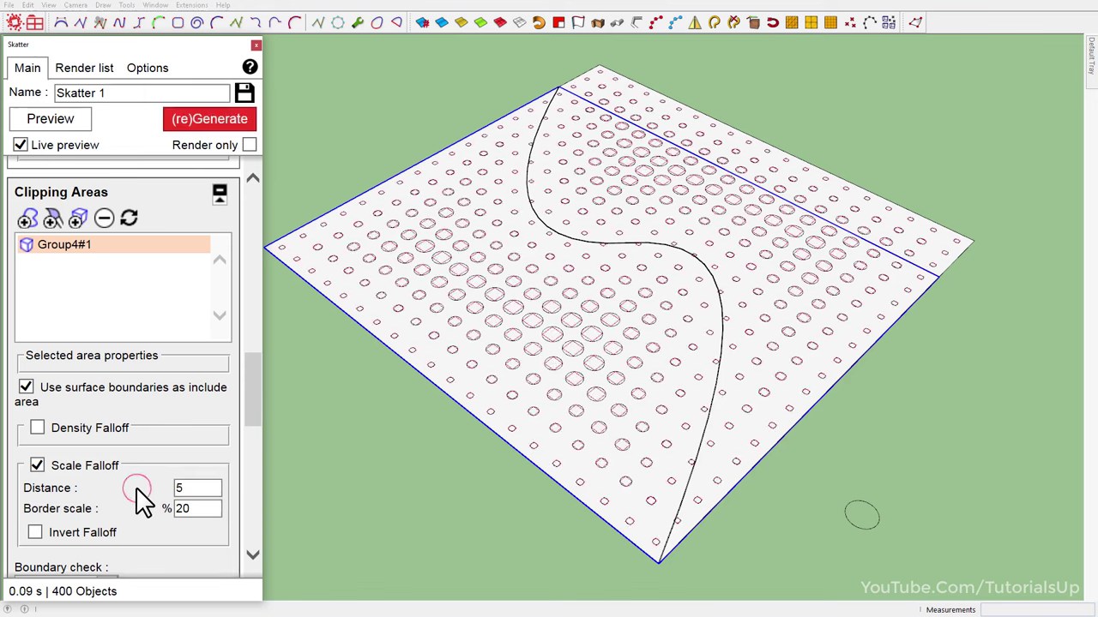
left_click(210, 120)
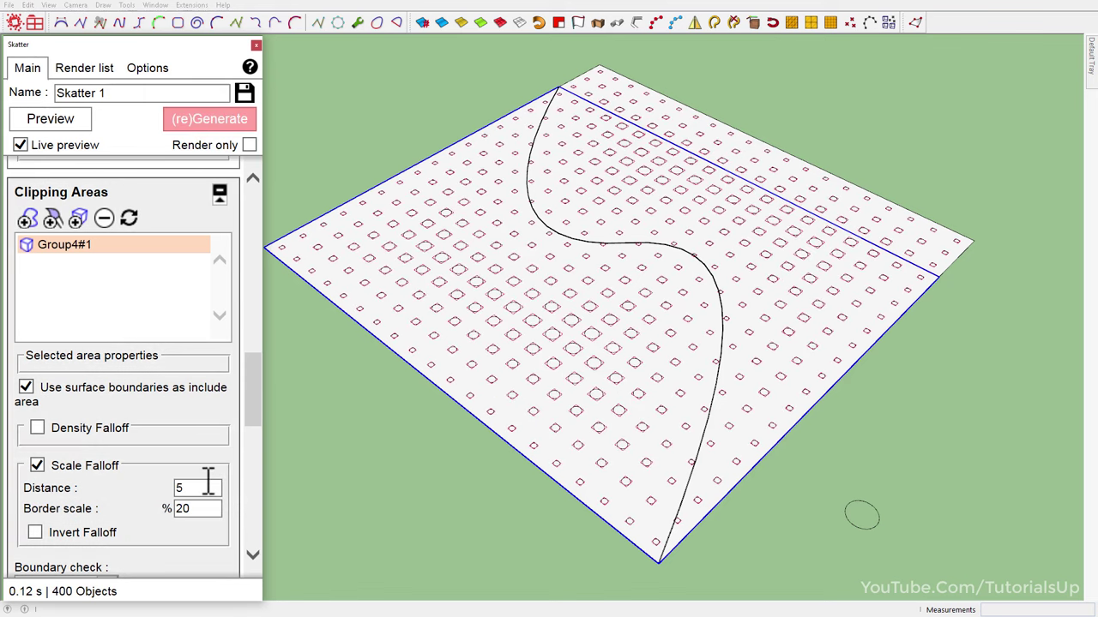
type("3")
left_click(135, 483)
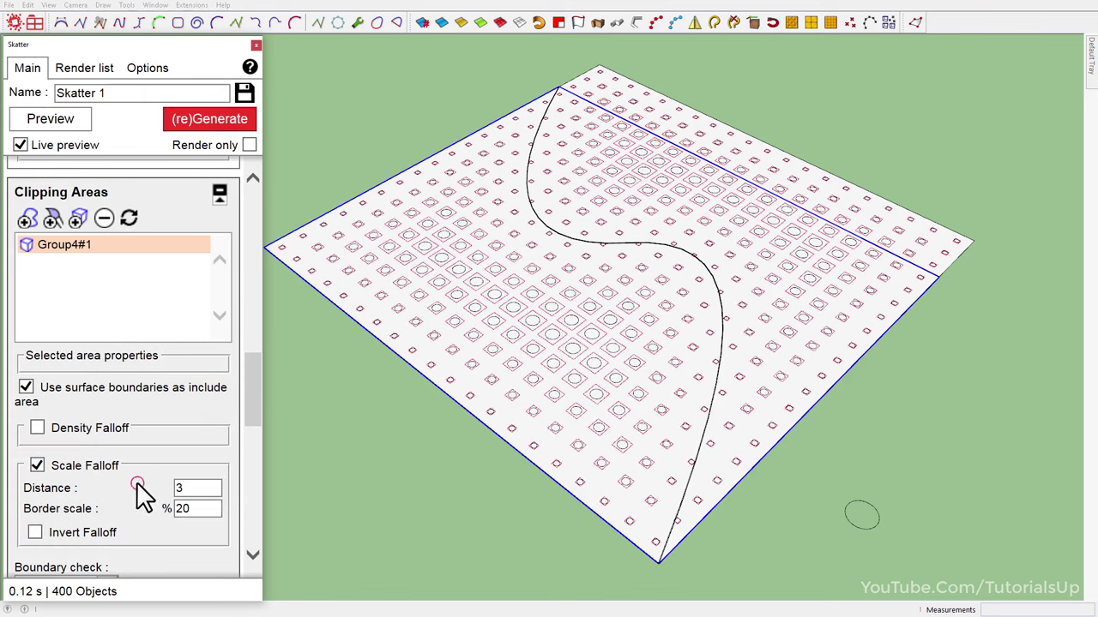
left_click(228, 135)
middle_click_drag(657, 318, 730, 336)
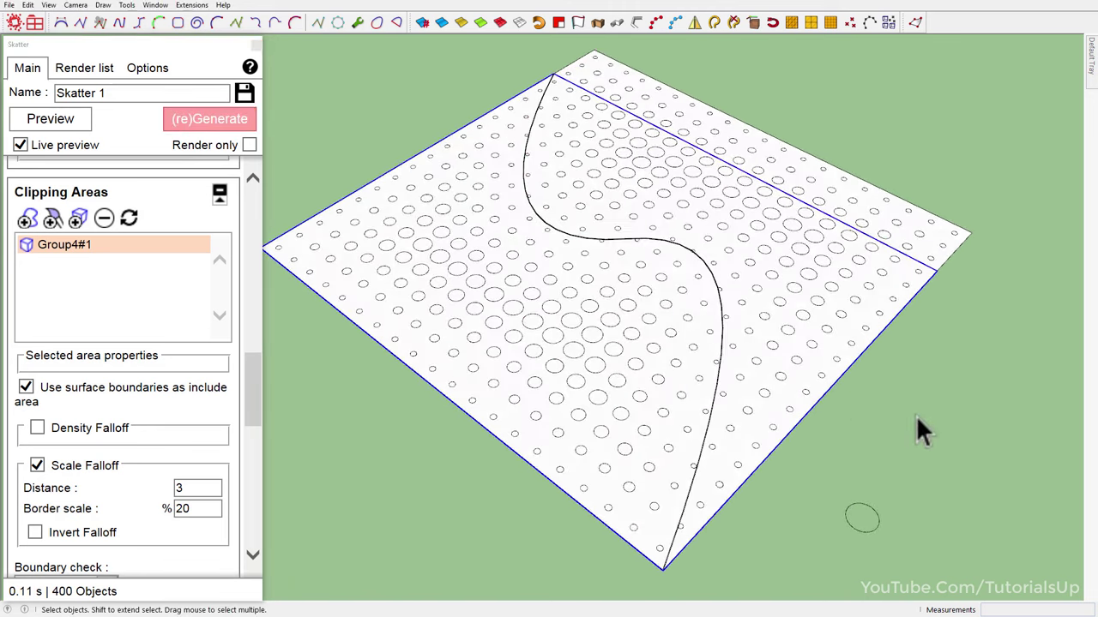
scroll(821, 298, "down", 3)
scroll(615, 270, "down", 2)
- Copy the S-curve scatter plane to the upper right with Move and Ctrl
scroll(518, 265, "down", 2)
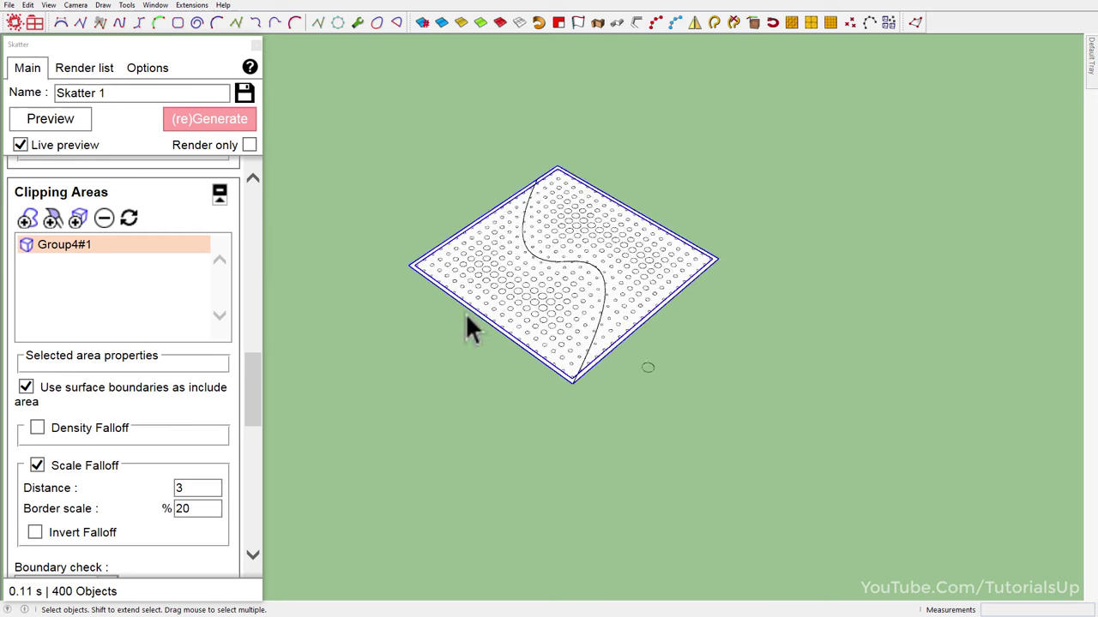
middle_click_drag(465, 313, 538, 339)
scroll(329, 416, "down", 2)
key("m")
key("ctrl")
left_click(372, 426)
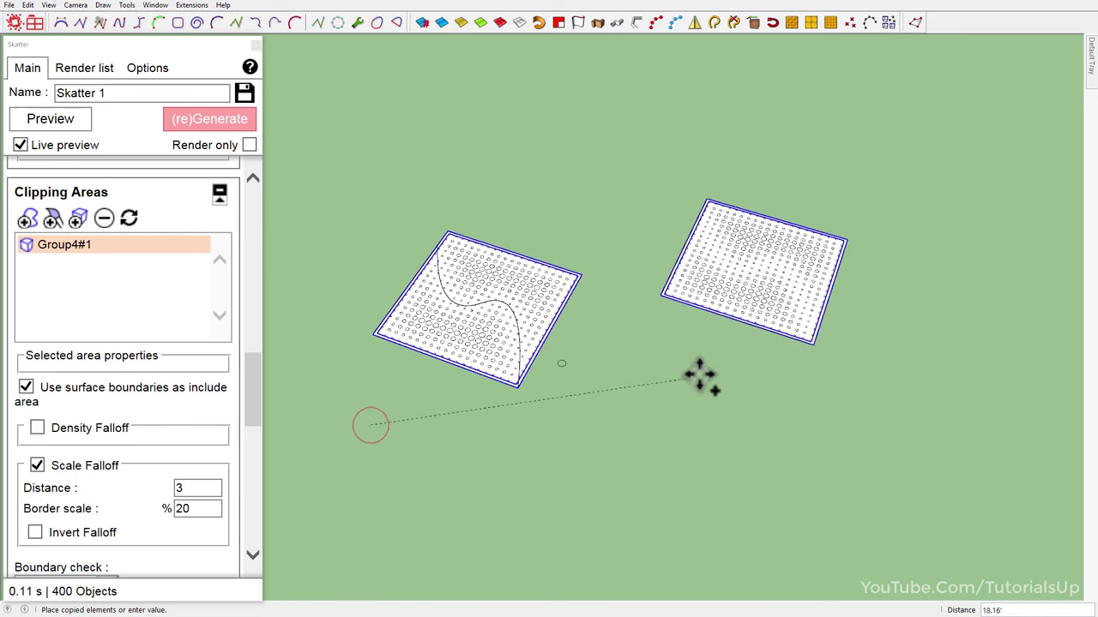
left_click(701, 373)
scroll(924, 221, "up", 4)
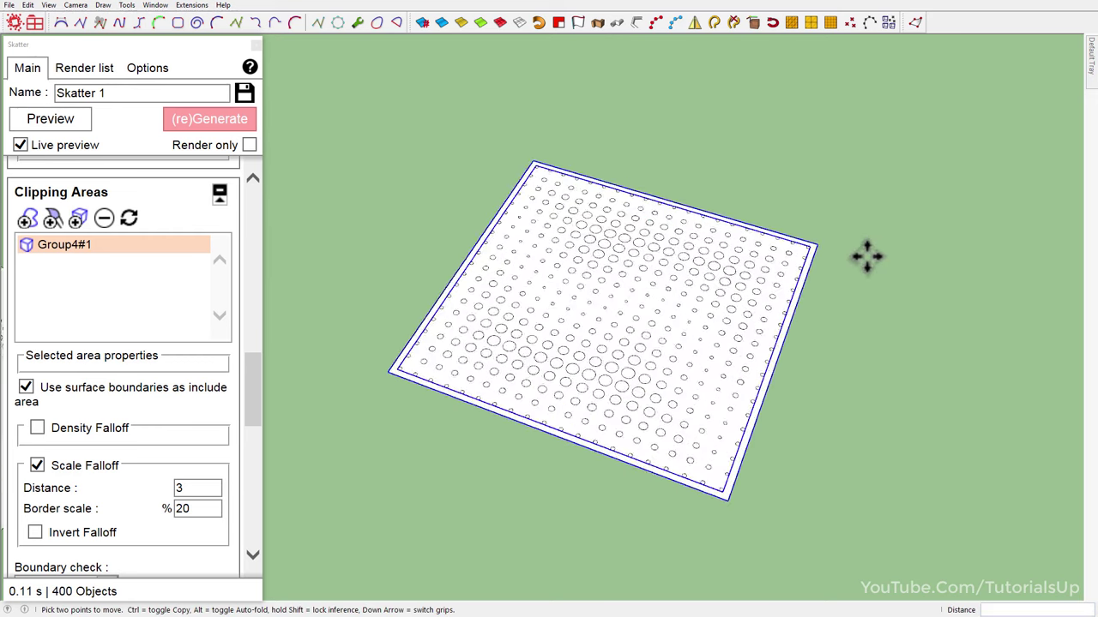
scroll(865, 255, "up", 1)
- Explode the copied plane's scatter group and its remaining group, then clear the selection
key("space")
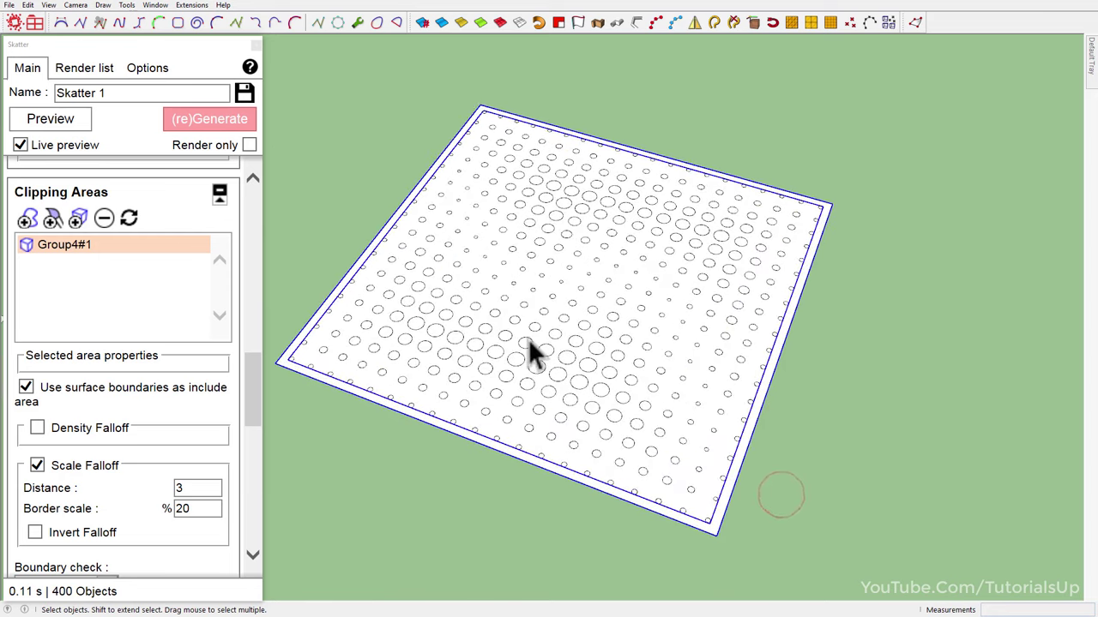
right_click(530, 341)
left_click(580, 67)
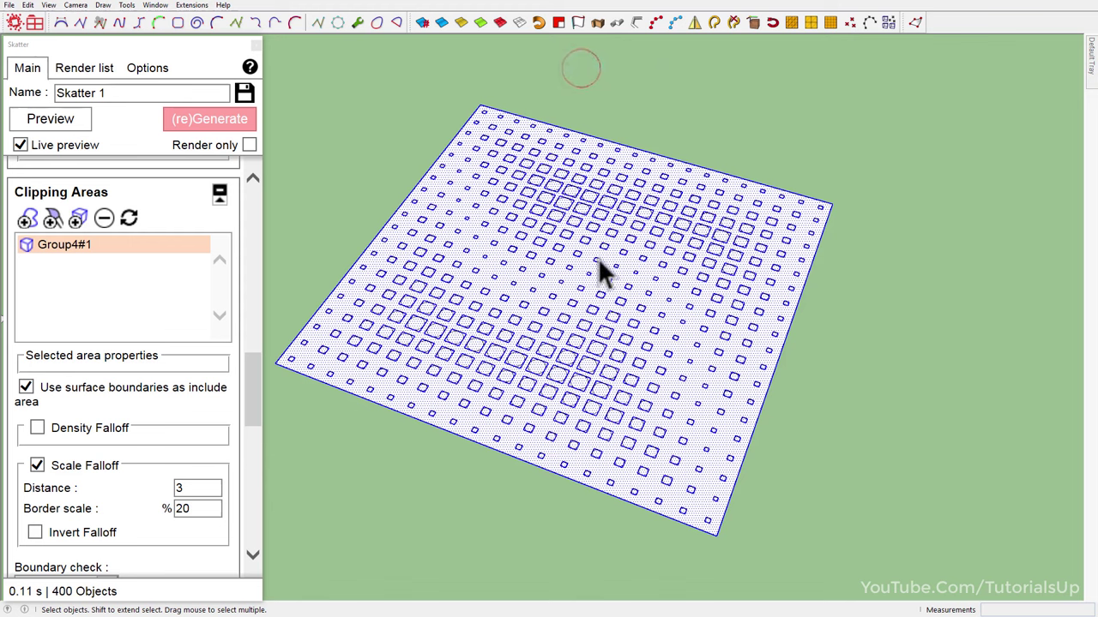
right_click(595, 362)
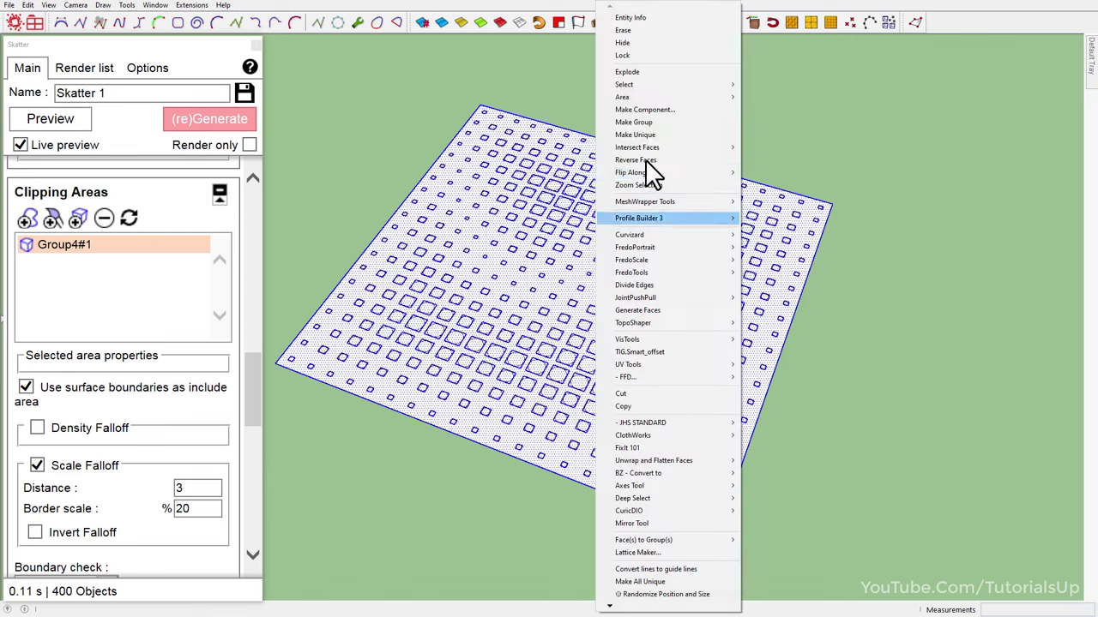
left_click(659, 71)
key("ctrl+t")
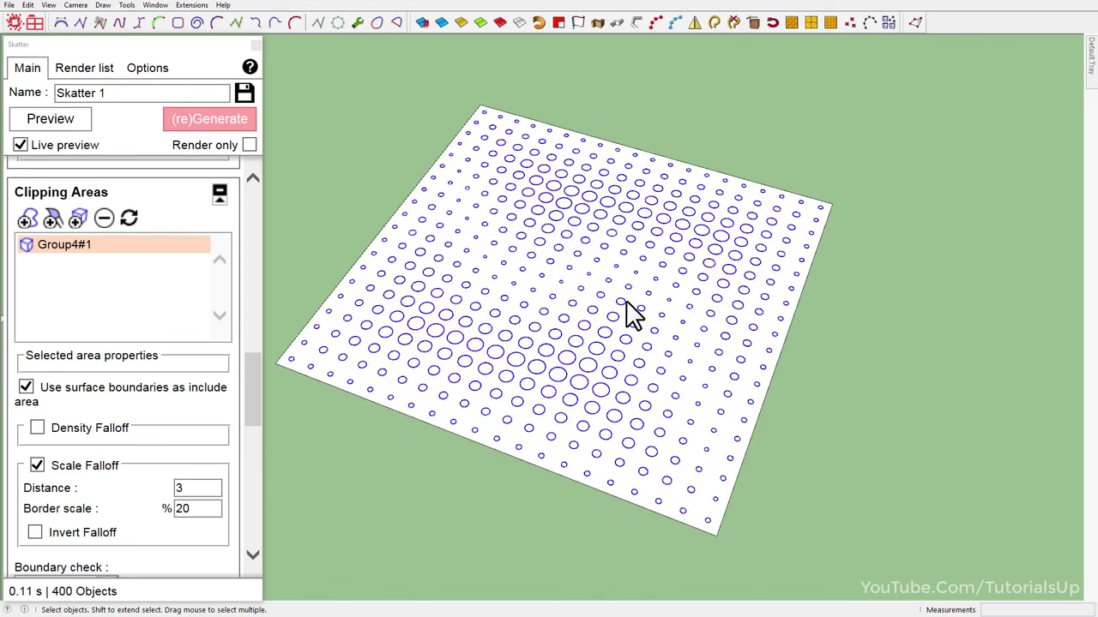
- Copy the exploded plane to a spot beside the original panel
middle_click_drag(626, 303, 598, 325)
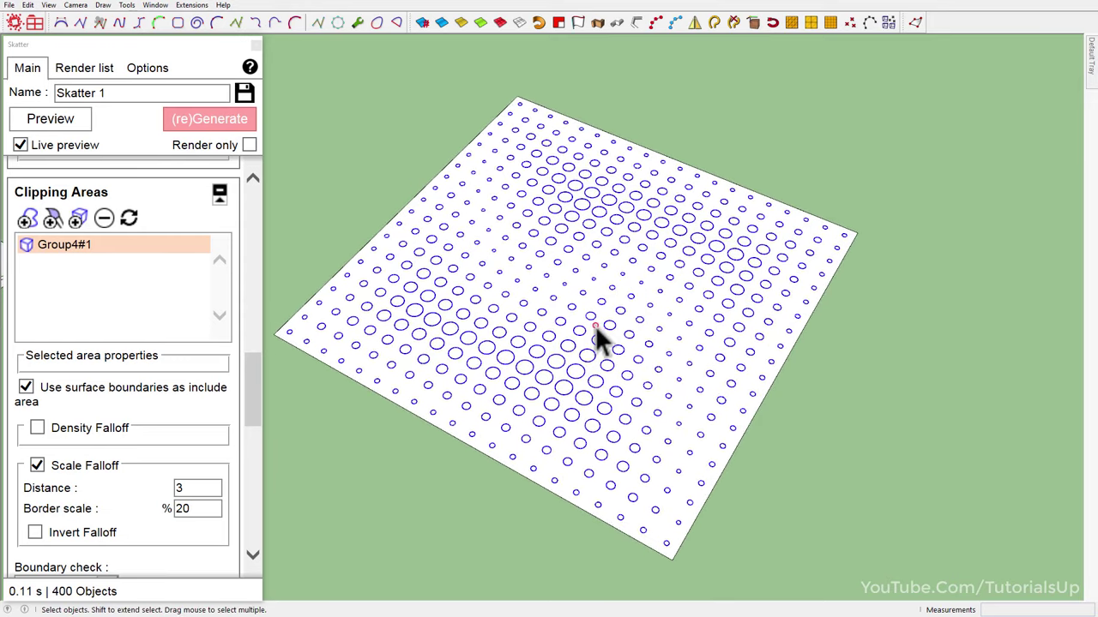
left_click(594, 327)
scroll(534, 264, "down", 3)
key("m")
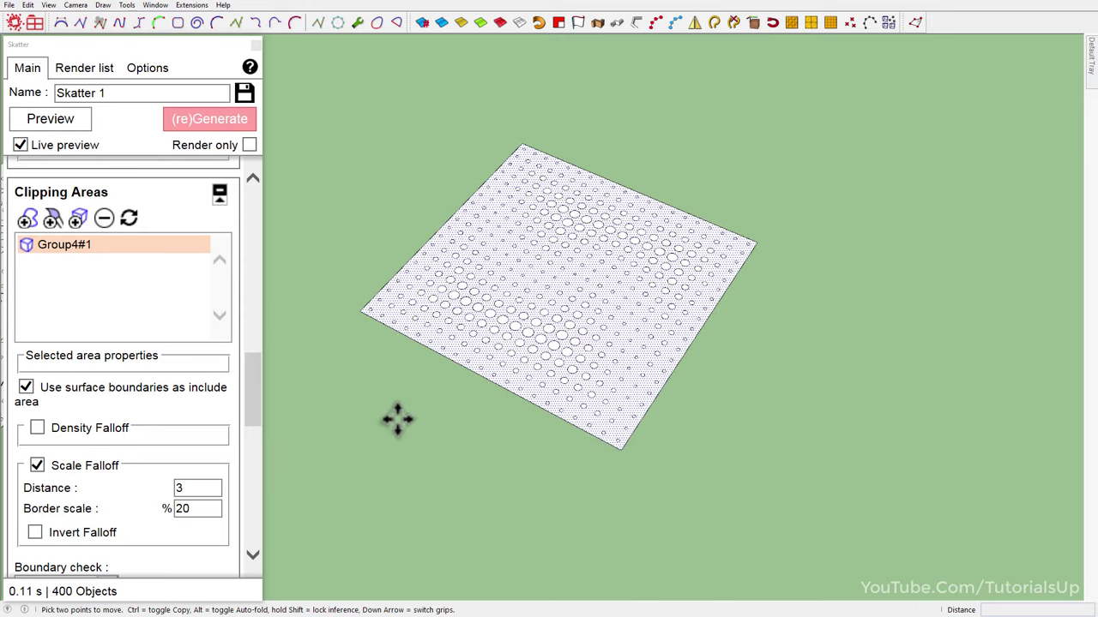
left_click(410, 418)
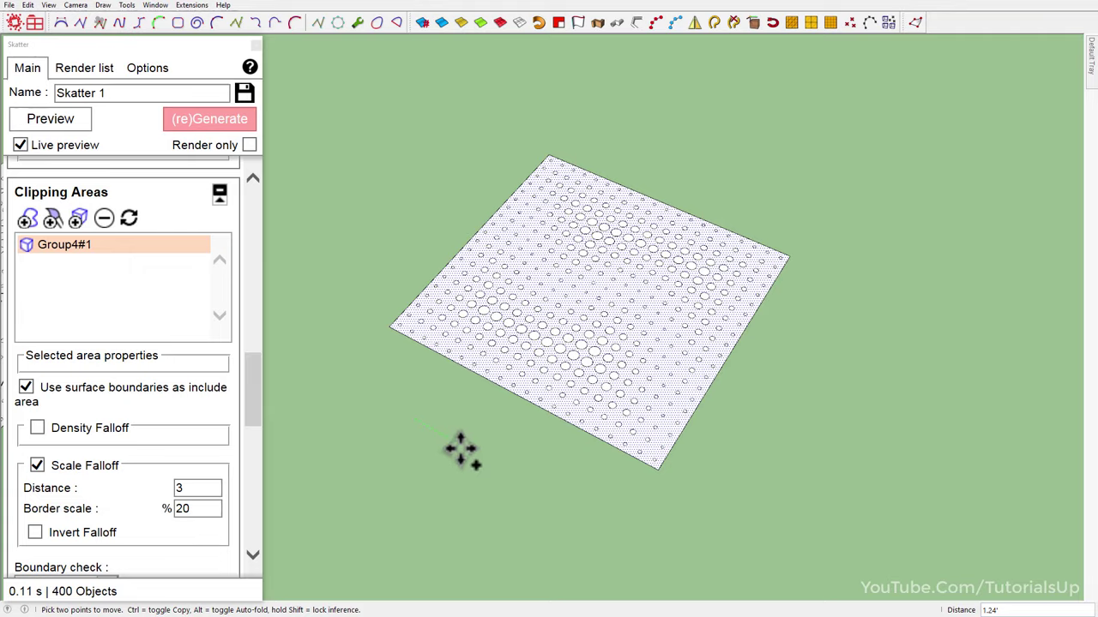
key("ctrl")
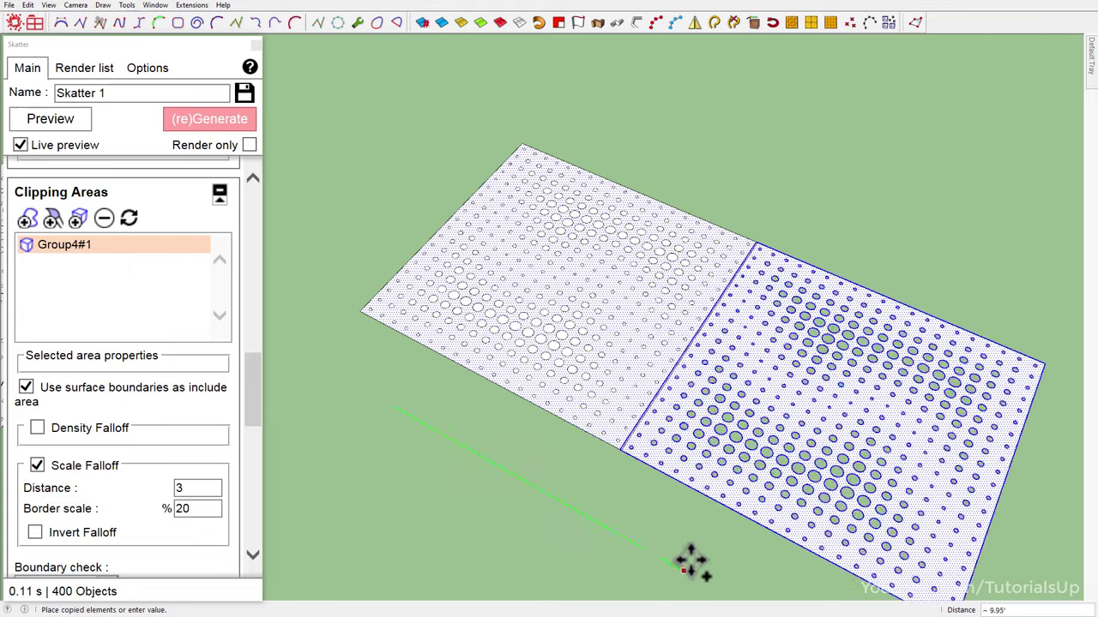
left_click(719, 570)
scroll(535, 431, "down", 2)
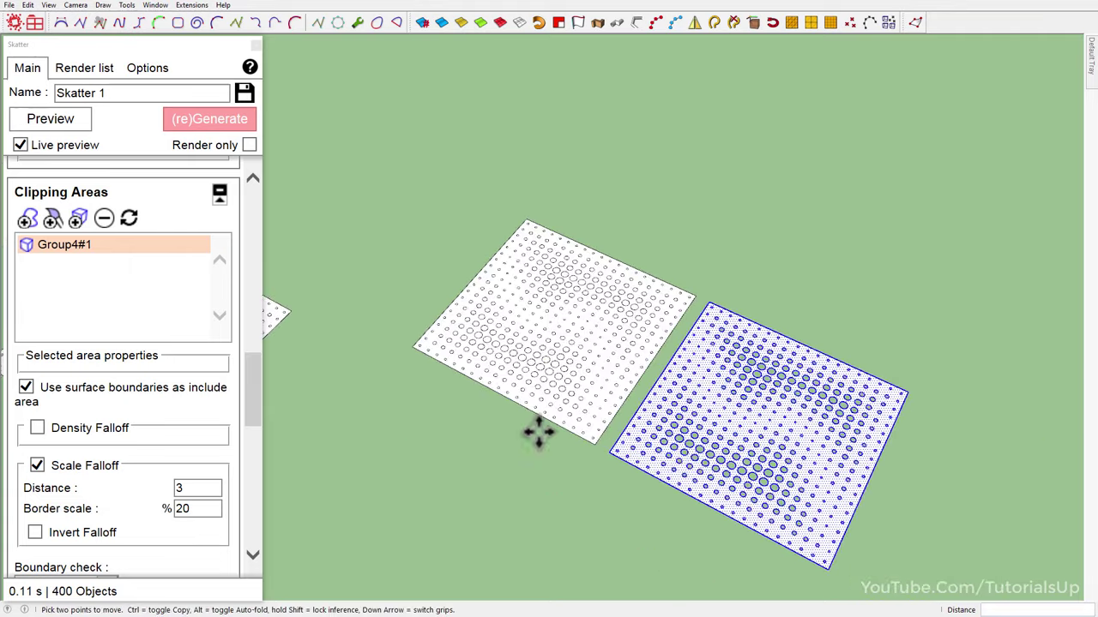
scroll(783, 508, "up", 2)
scroll(783, 508, "up", 2)
key("space")
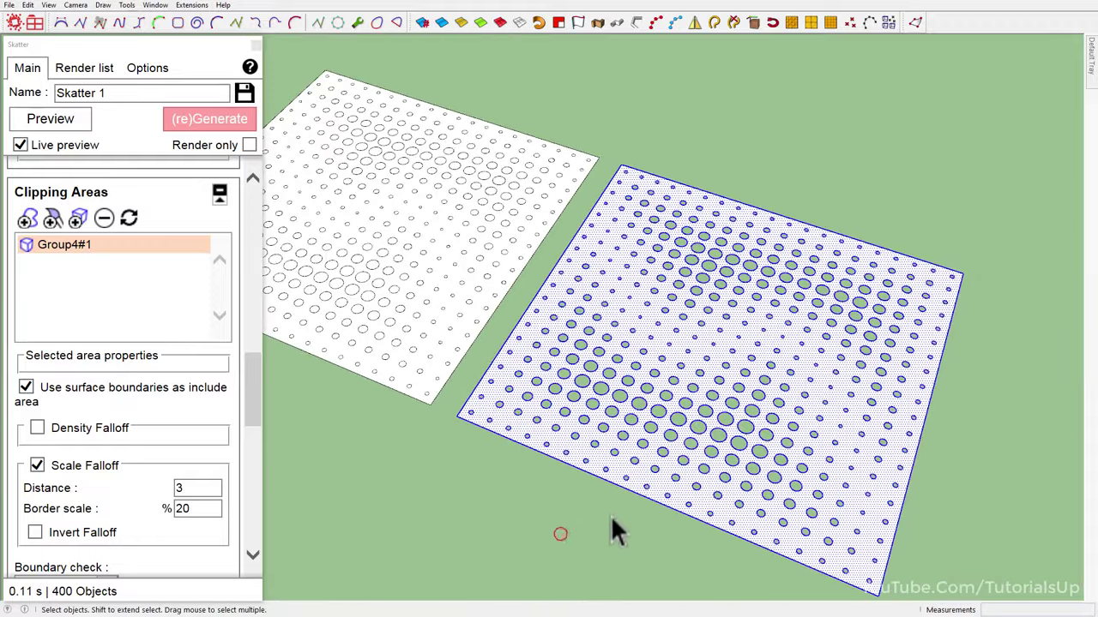
left_click(611, 520)
- Place another copy of the scatter panel apart from the existing pair
scroll(717, 385, "up", 3)
scroll(681, 485, "up", 2)
scroll(537, 368, "down", 6)
mouse_move(537, 368)
middle_mouse_down()
mouse_move(515, 157)
mouse_move(917, 364)
middle_mouse_up()
scroll(373, 276, "up", 2)
scroll(322, 270, "up", 4)
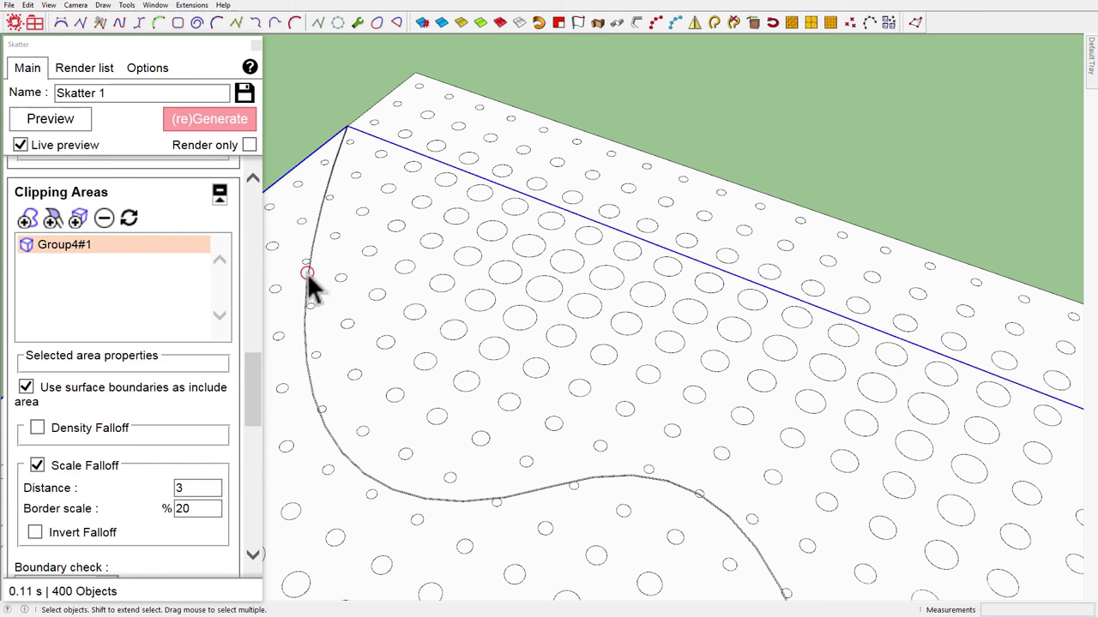
key("m")
left_click(415, 73)
key("ctrl")
scroll(418, 103, "down", 5)
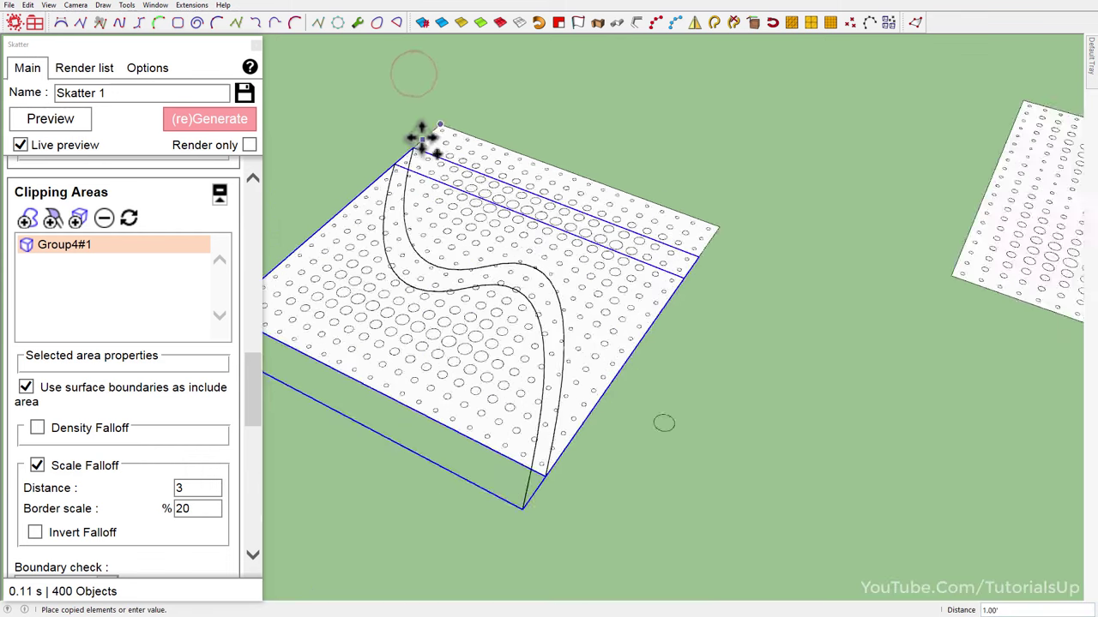
scroll(373, 150, "down", 3)
scroll(858, 180, "up", 2)
scroll(729, 172, "up", 2)
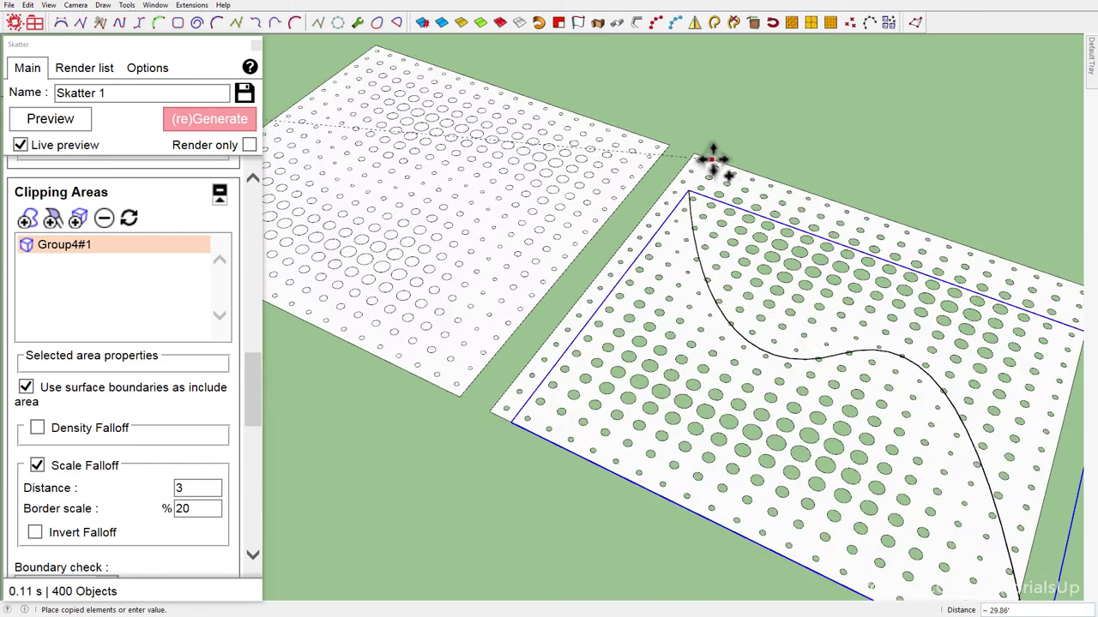
left_click(698, 156)
scroll(846, 287, "down", 3)
key("space")
scroll(684, 324, "up", 5)
middle_click_drag(683, 324, 823, 455)
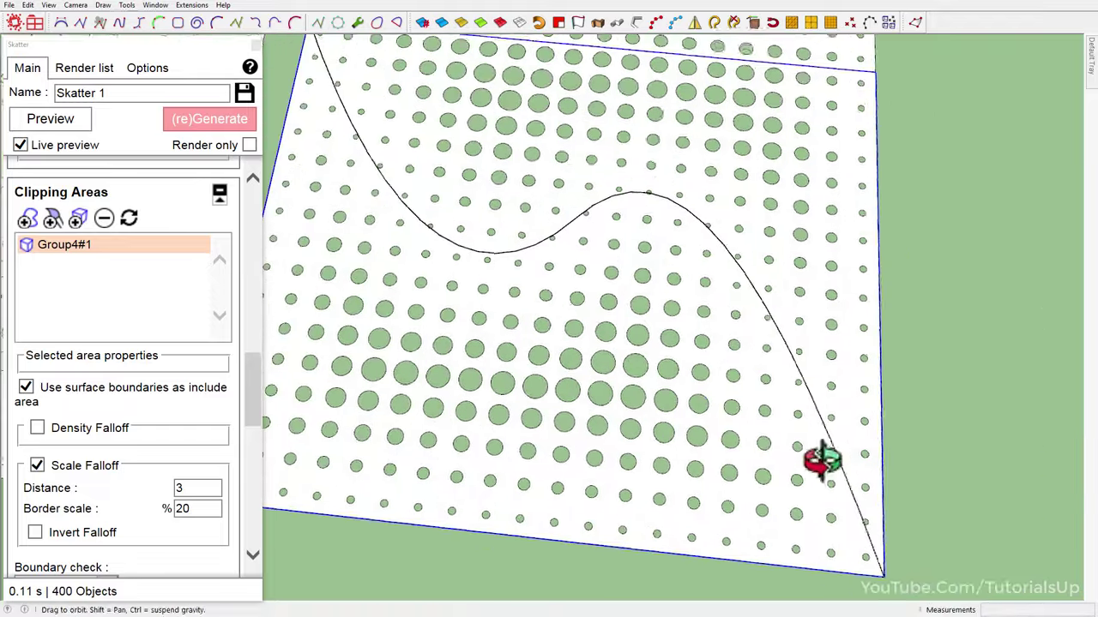
scroll(957, 393, "down", 3)
middle_click_drag(957, 397, 849, 472)
scroll(912, 391, "down", 3)
scroll(912, 390, "down", 2)
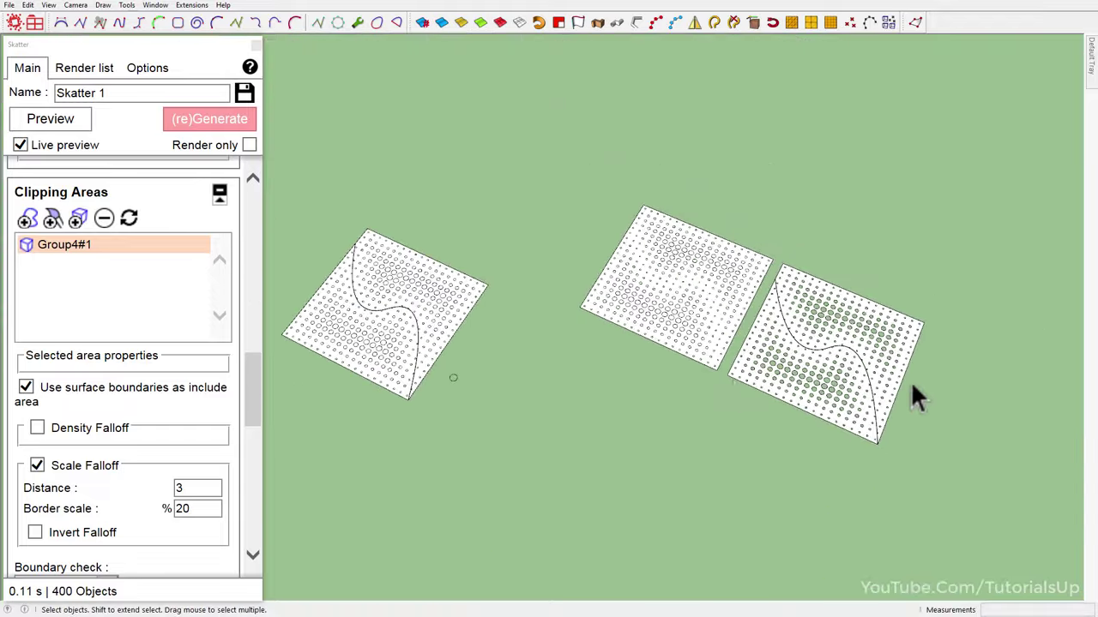
scroll(314, 318, "up", 4)
scroll(412, 309, "up", 3)
scroll(433, 341, "down", 2)
mouse_move(441, 306)
middle_mouse_down()
mouse_move(433, 341)
mouse_move(438, 327)
middle_mouse_up()
- Turn on Invert Falloff and regenerate the scatter
scroll(433, 341, "up", 2)
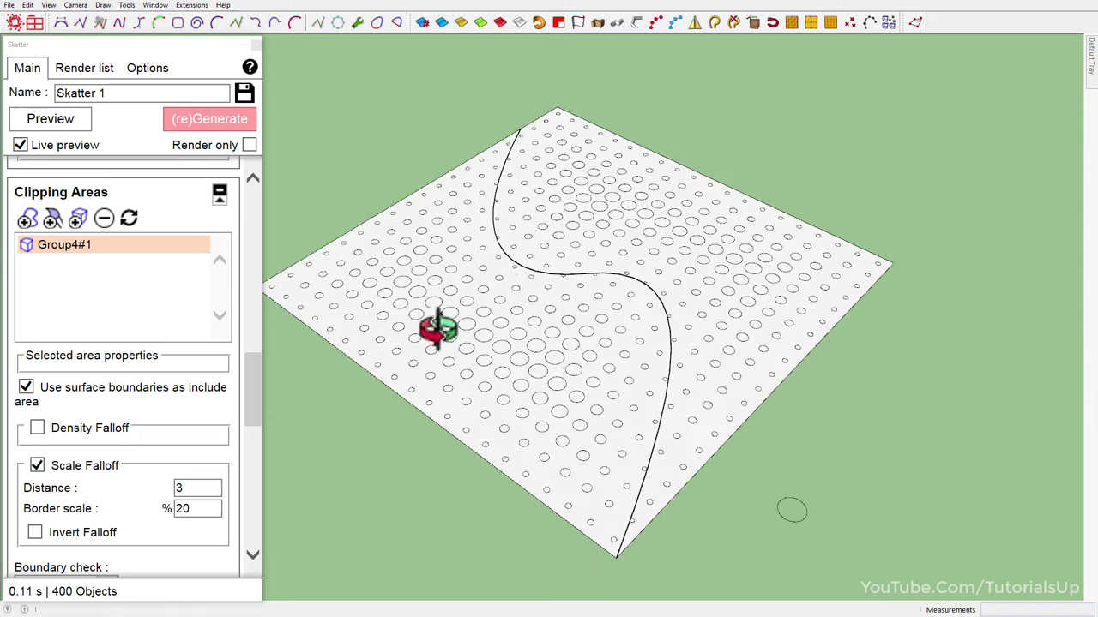
scroll(137, 377, "down", 3)
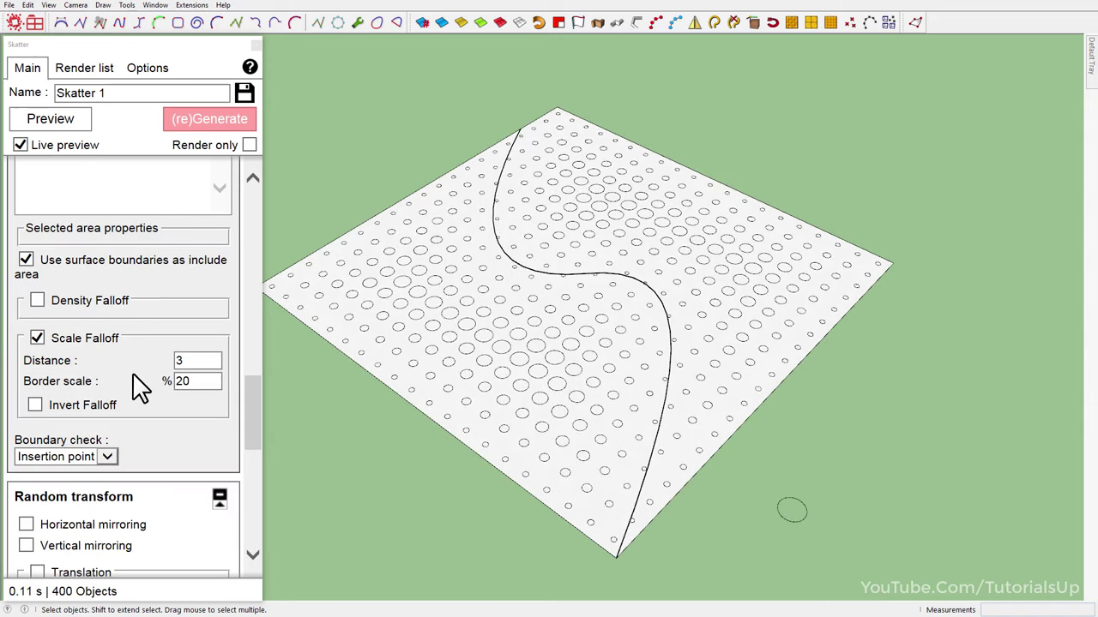
left_click(36, 405)
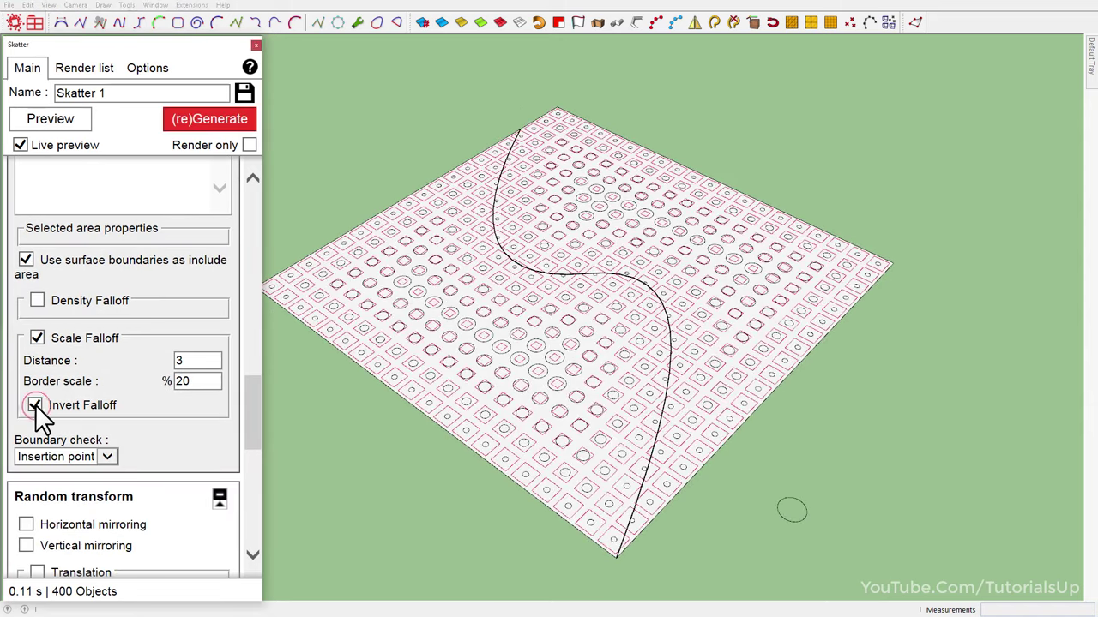
left_click(210, 122)
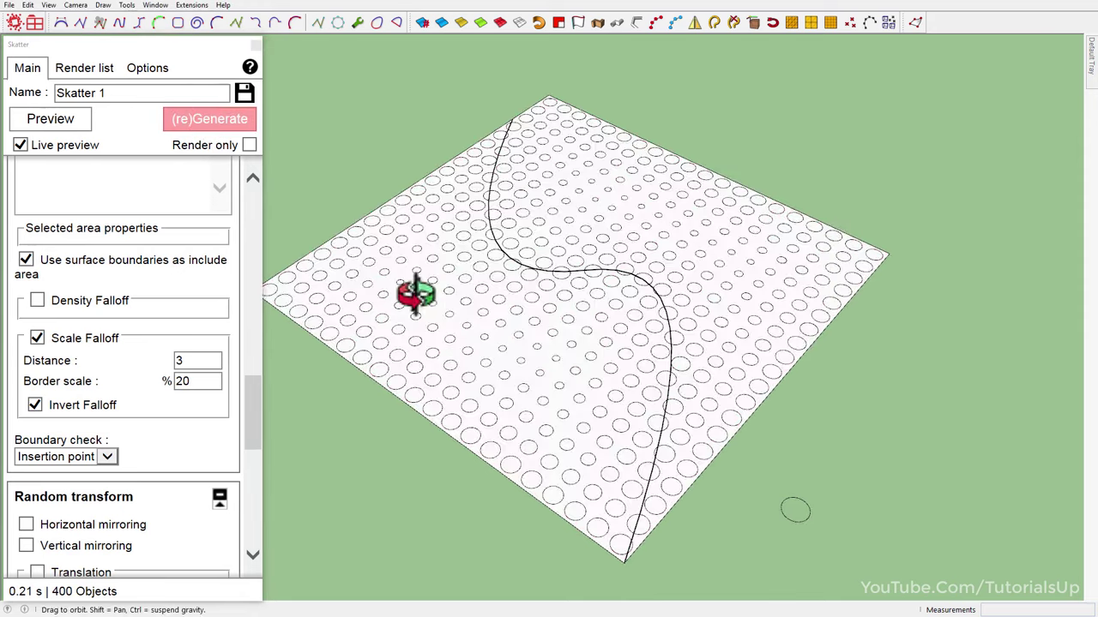
- Try a falloff distance of 1, then settle on 1.5 and regenerate the scatter
double_click(203, 360)
type("2")
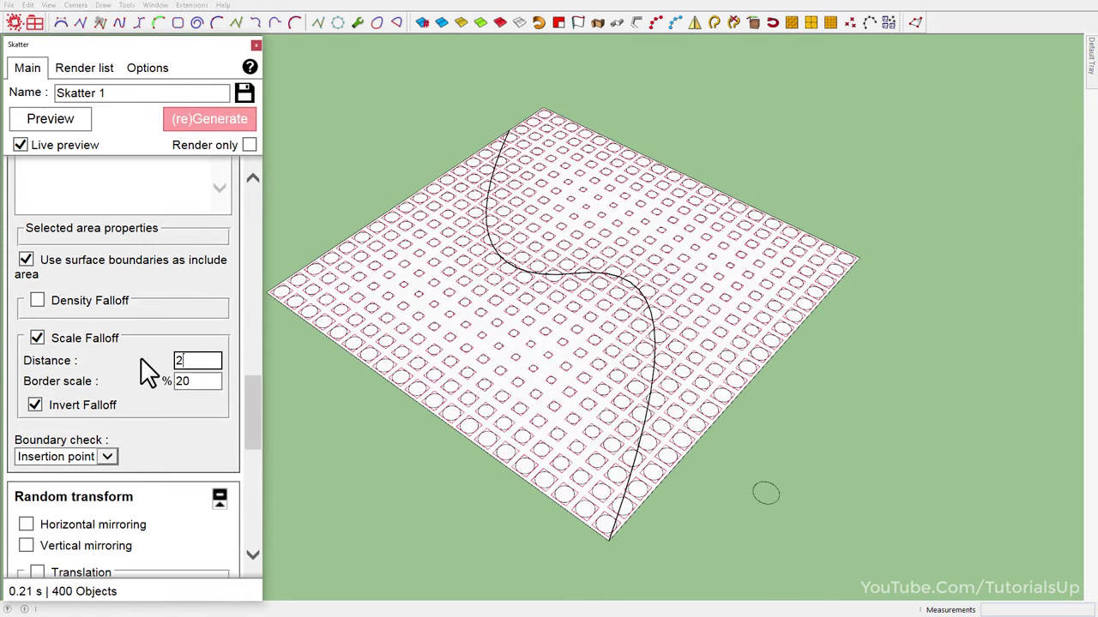
middle_click_drag(318, 275, 580, 380)
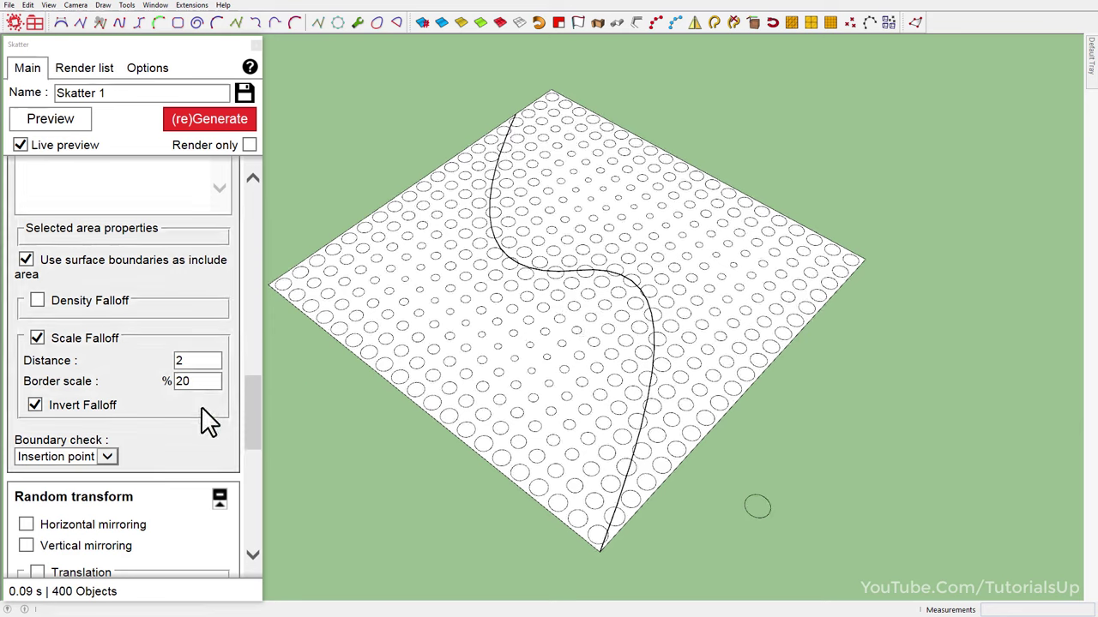
double_click(190, 365)
type("1")
key("Return")
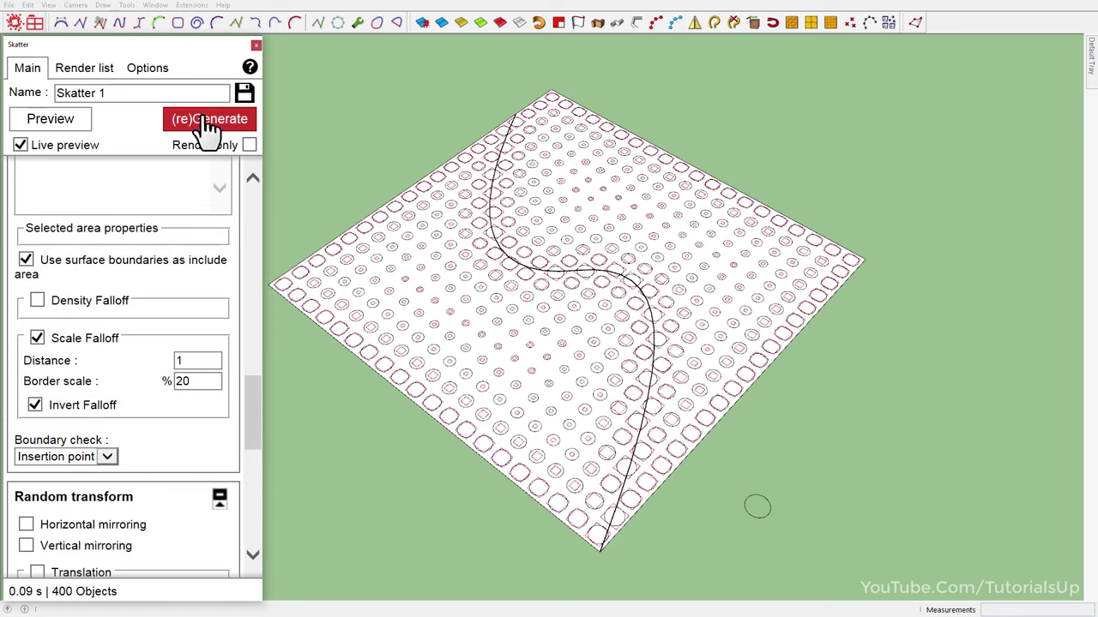
left_click(216, 122)
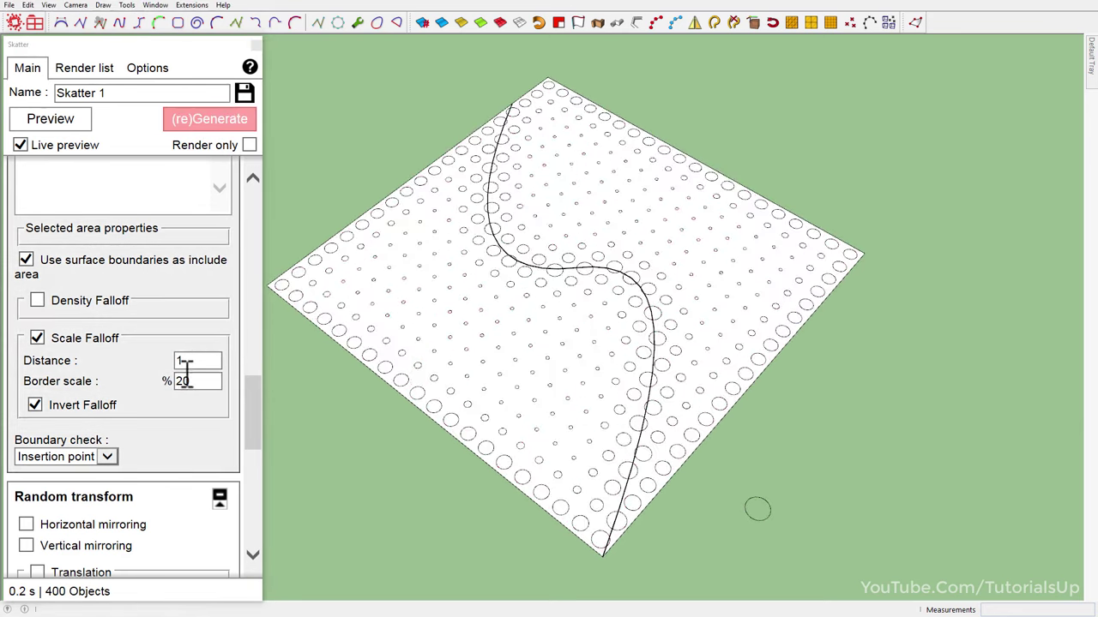
double_click(189, 360)
type("1.5")
key("Return")
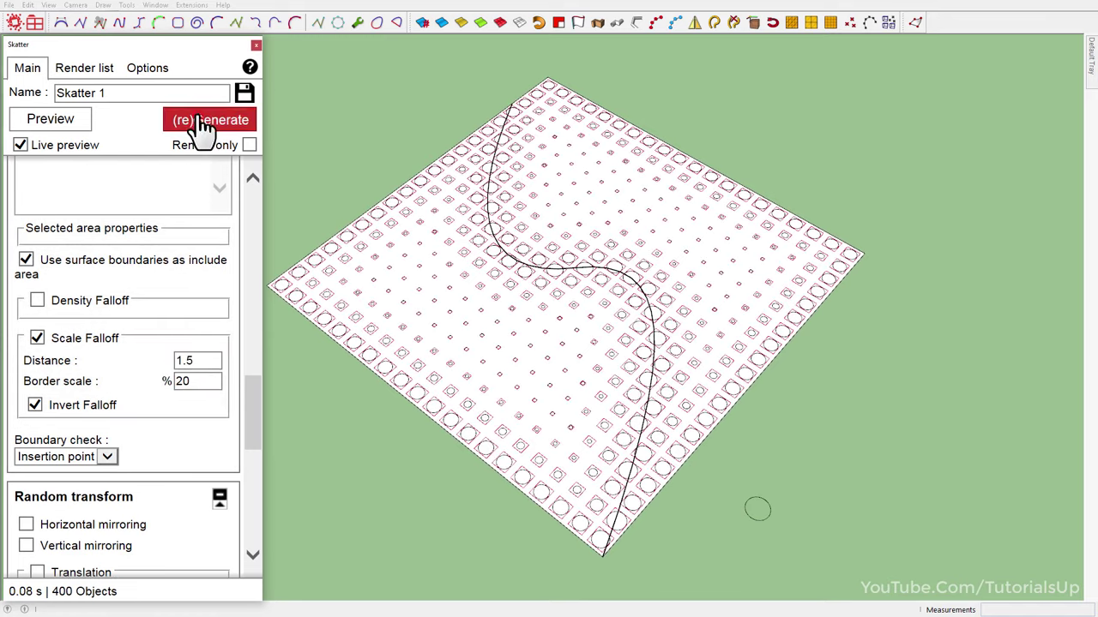
left_click(205, 122)
mouse_move(506, 309)
middle_mouse_down()
mouse_move(568, 215)
mouse_move(498, 372)
middle_mouse_up()
scroll(498, 372, "down", 2)
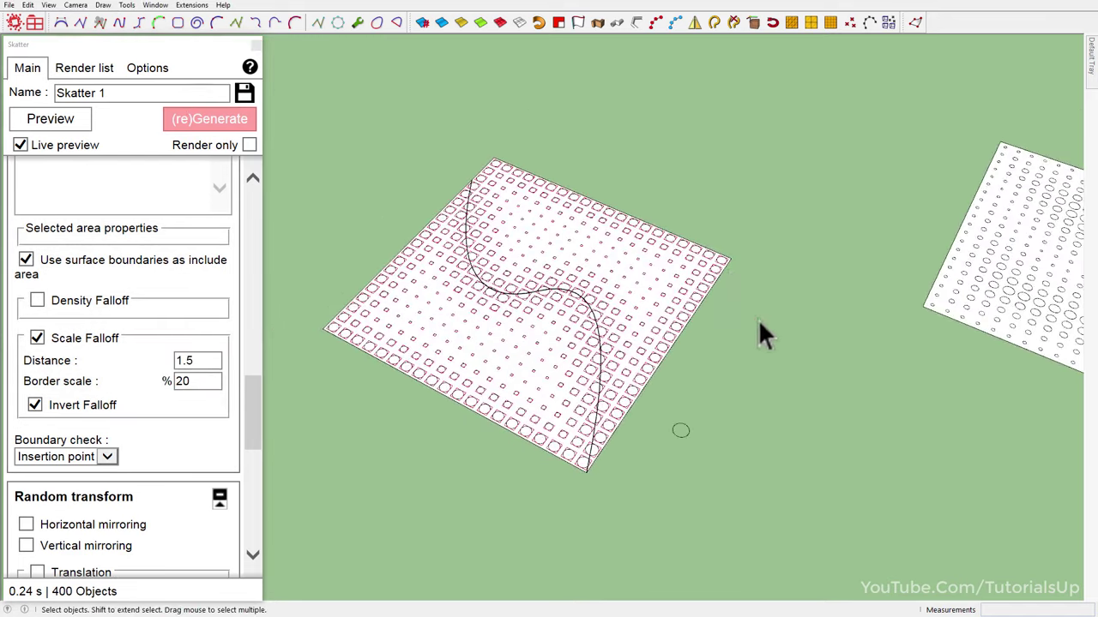
left_click(517, 269)
scroll(626, 339, "up", 3)
- Inside the panel group, drag the S-curve's middle, upper and lower vertices into new bends
double_click(559, 312)
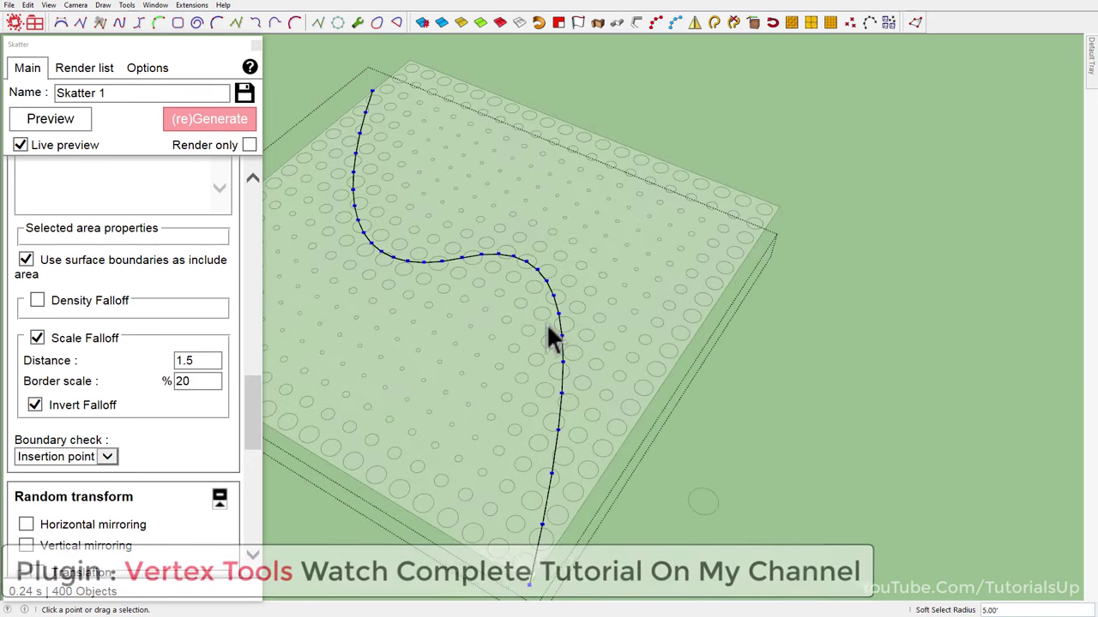
left_click(560, 337)
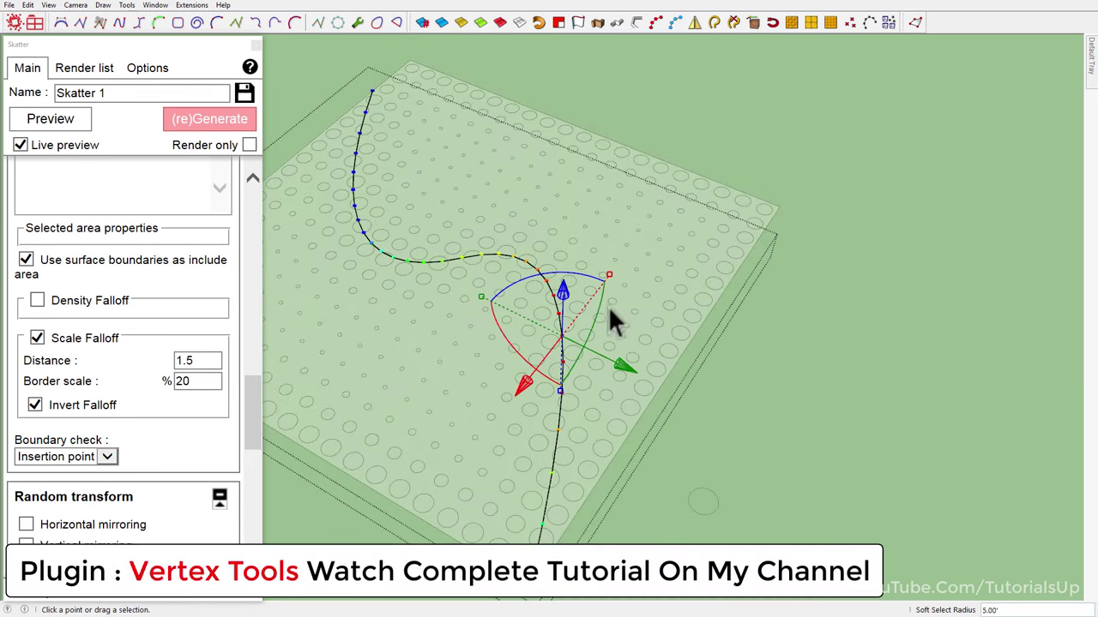
left_click(536, 274)
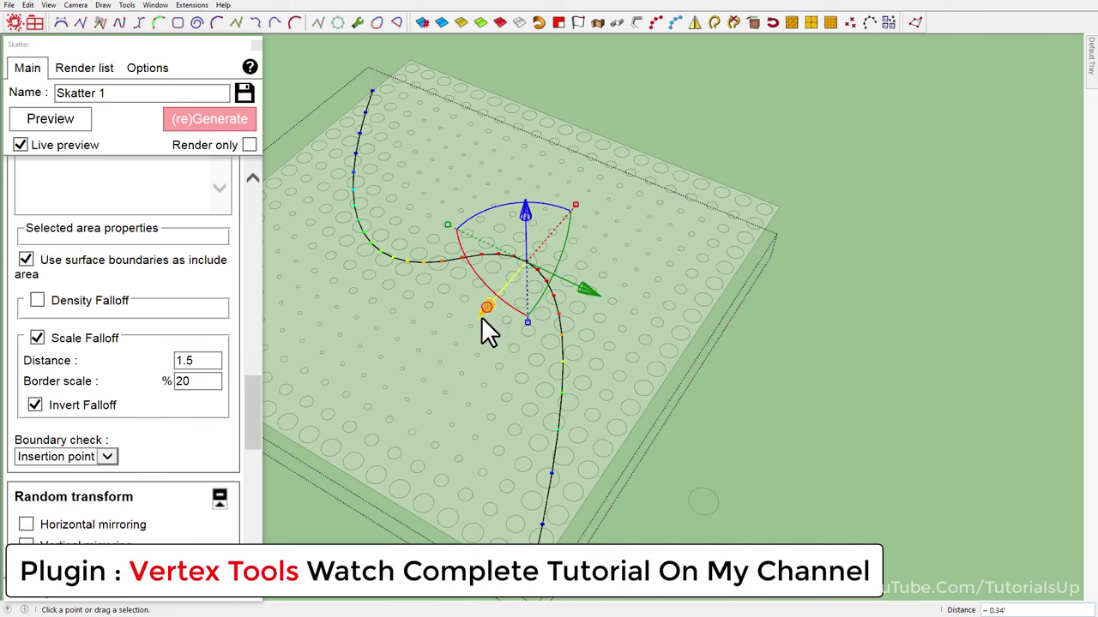
left_click_drag(483, 314, 457, 367)
middle_click_drag(454, 360, 472, 385)
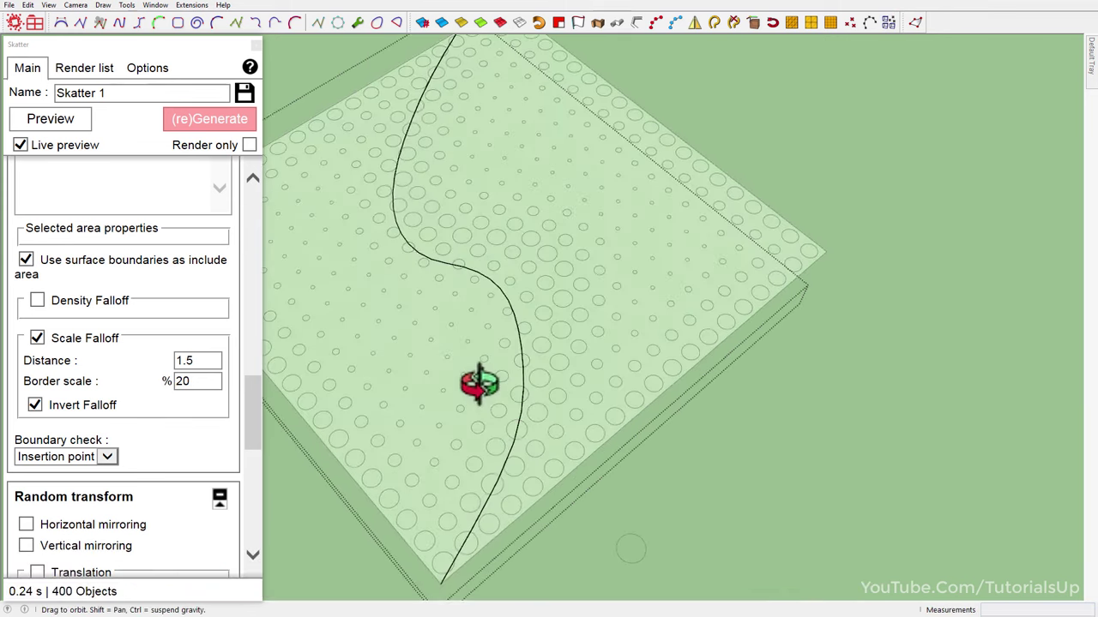
scroll(431, 337, "up", 2)
left_click_drag(431, 343, 423, 342)
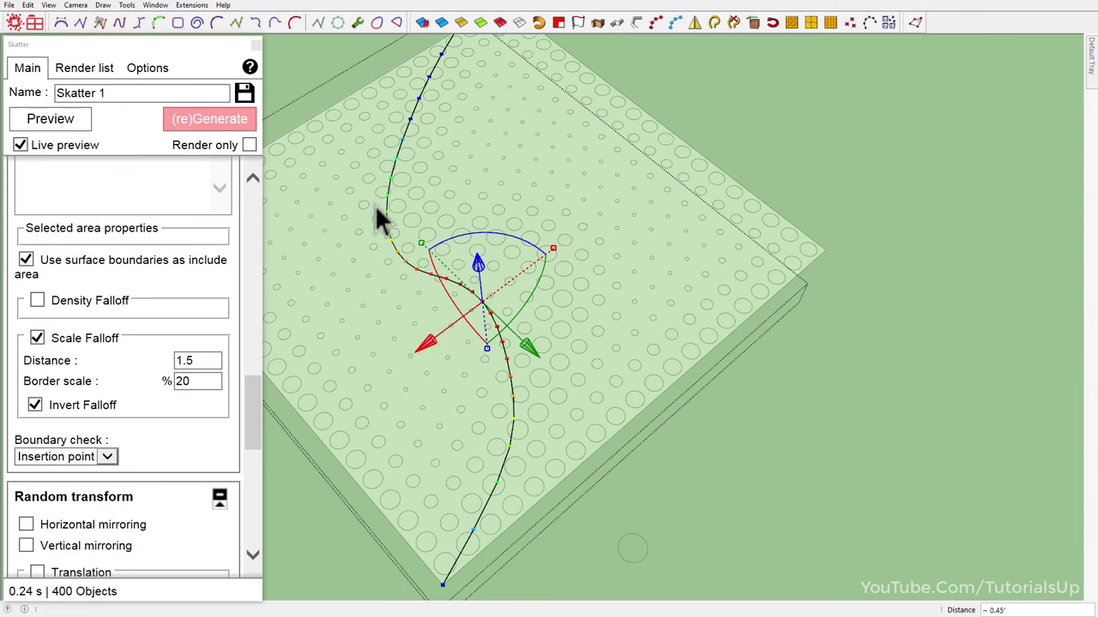
left_click_drag(396, 239, 317, 276)
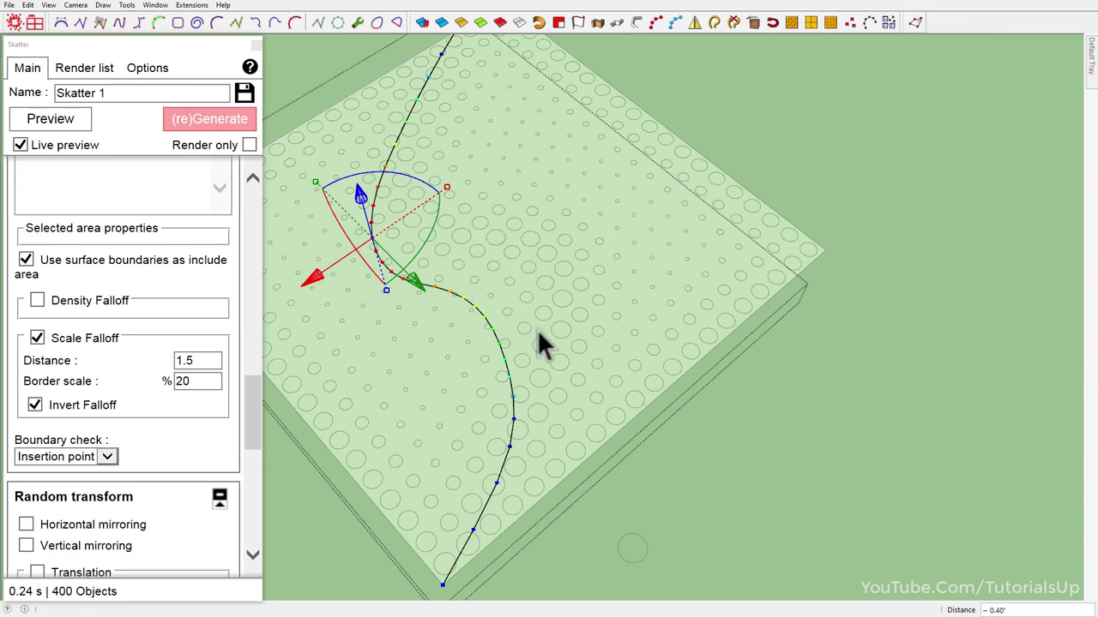
left_click(501, 361)
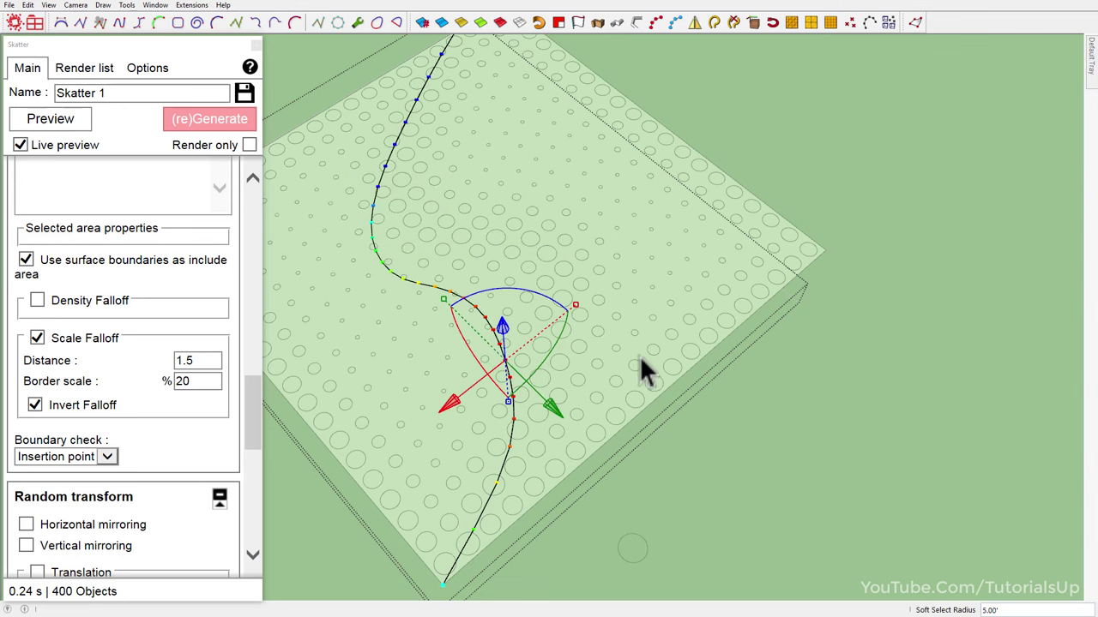
left_click_drag(470, 399, 480, 396)
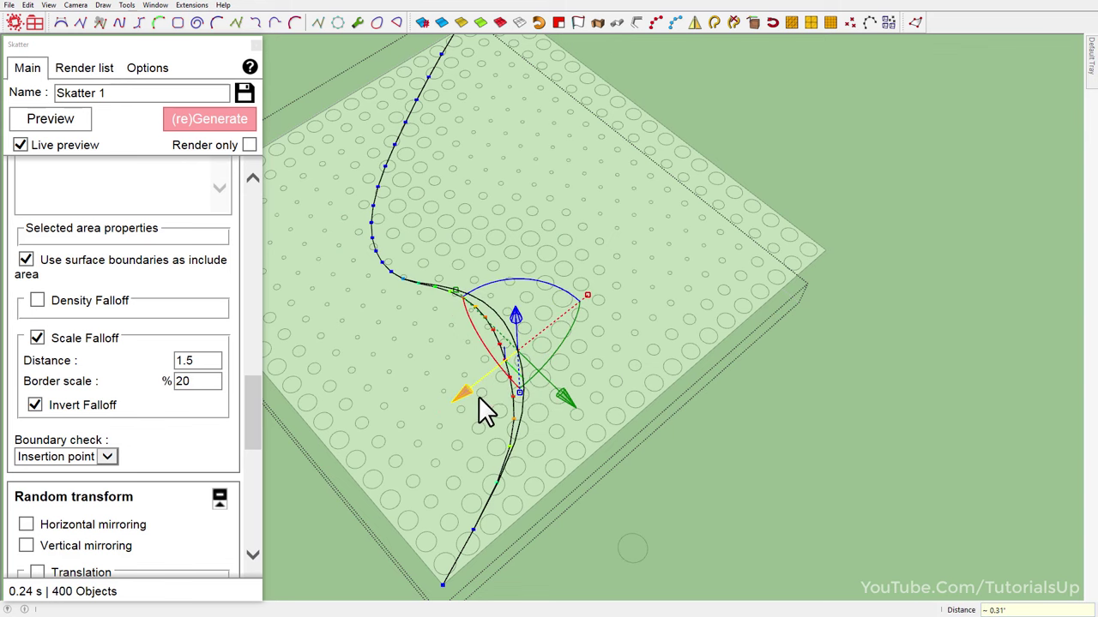
scroll(502, 277, "down", 3)
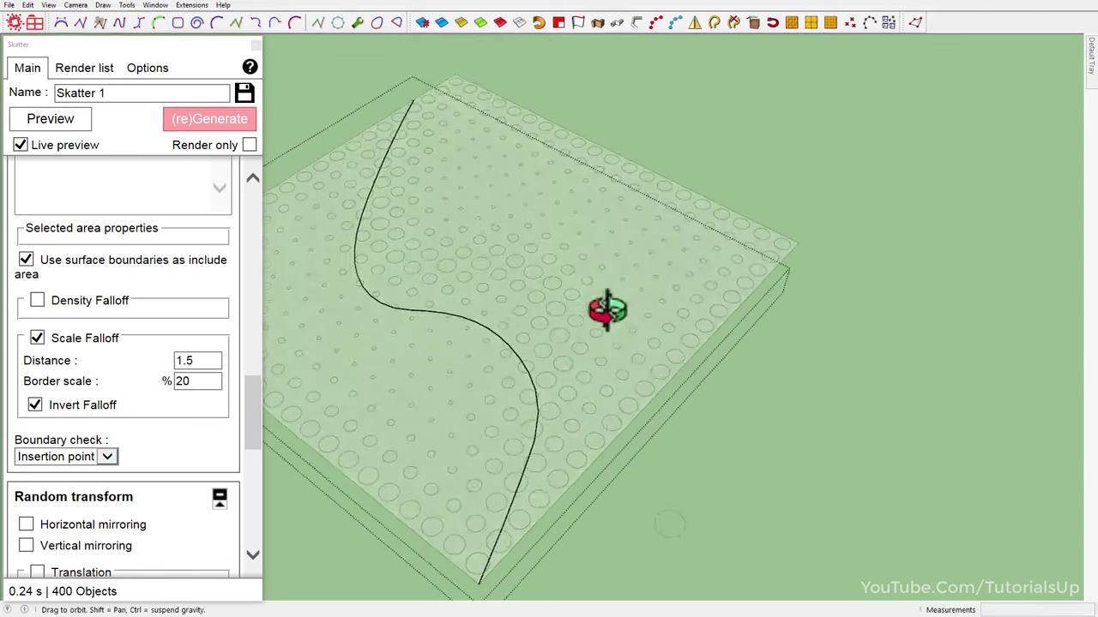
- Finish the curve edit and update the Skatter clipping area to the reshaped curve
left_click(890, 413)
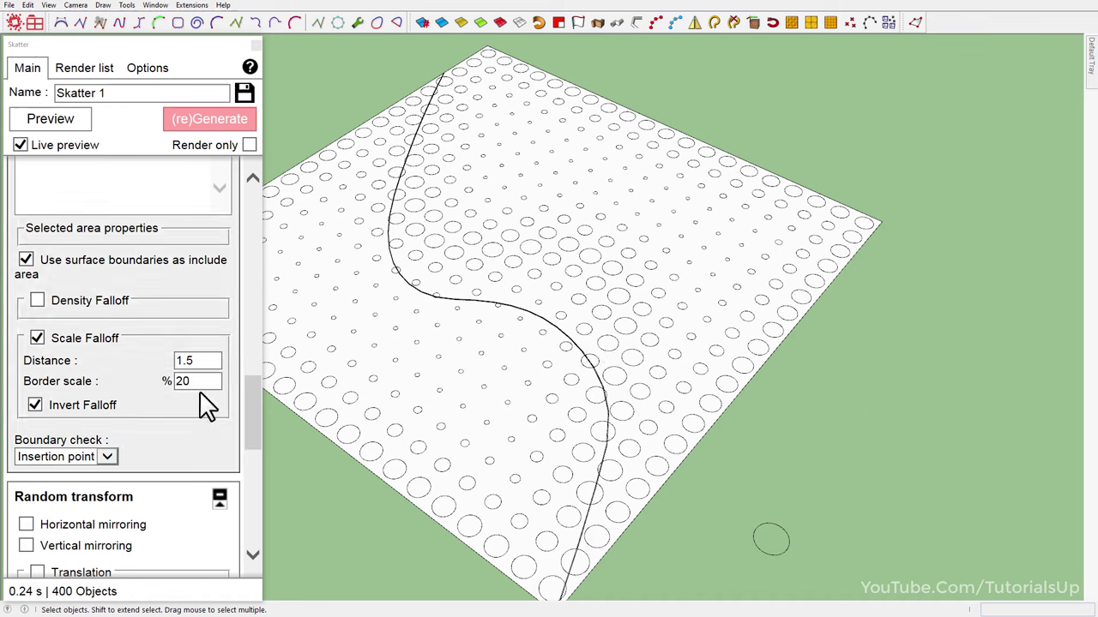
scroll(125, 442, "down", 4)
scroll(124, 455, "up", 5)
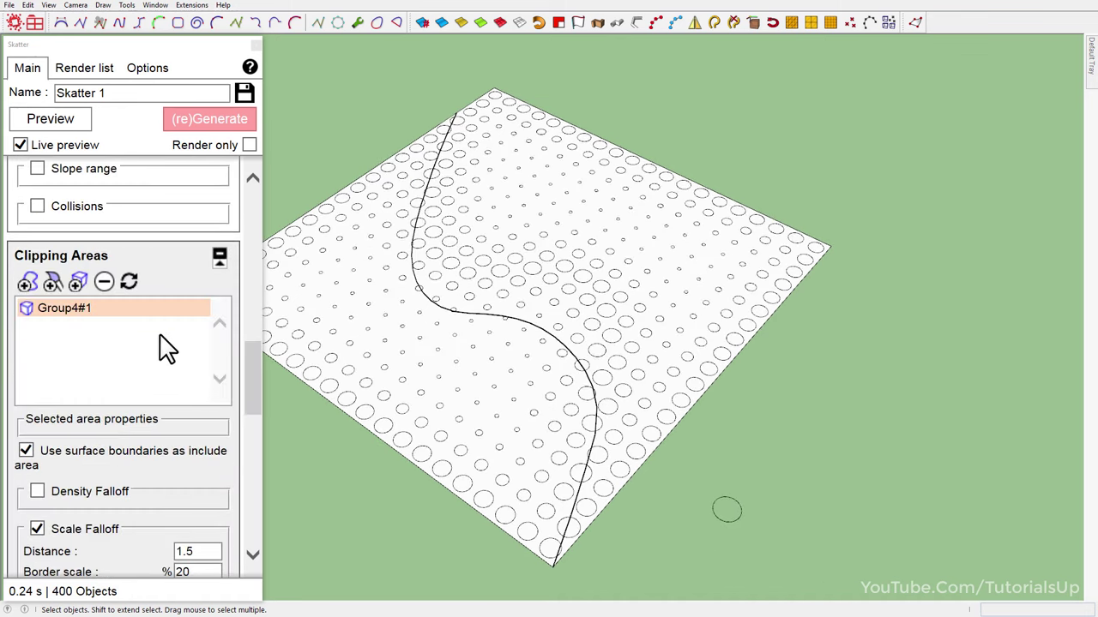
left_click(133, 285)
- Regenerate the Skatter scatter along the reshaped curve
left_click(212, 126)
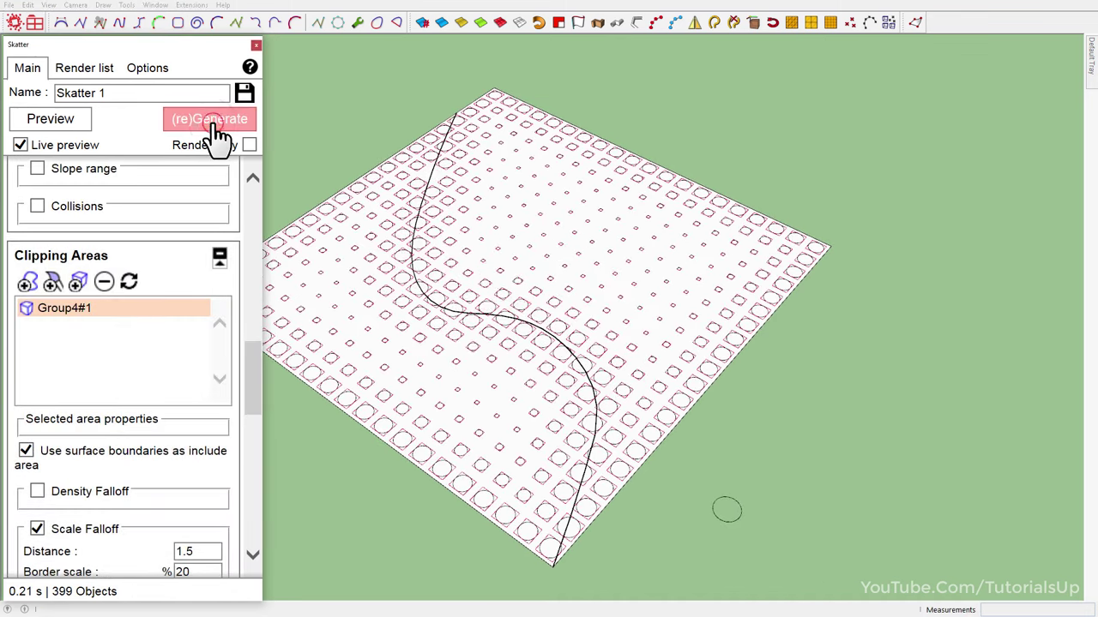
mouse_move(428, 292)
middle_mouse_down()
mouse_move(534, 349)
mouse_move(466, 311)
mouse_move(521, 355)
middle_mouse_up()
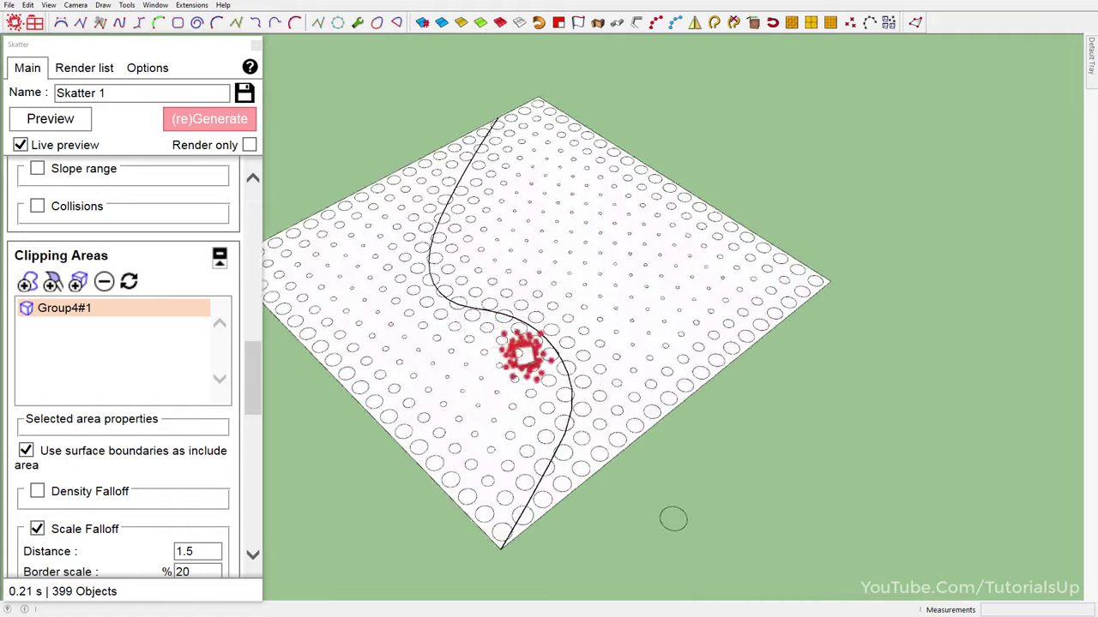
scroll(521, 355, "down", 3)
- Copy the scattered panel to the end of the panel row
left_click_drag(677, 271, 677, 296)
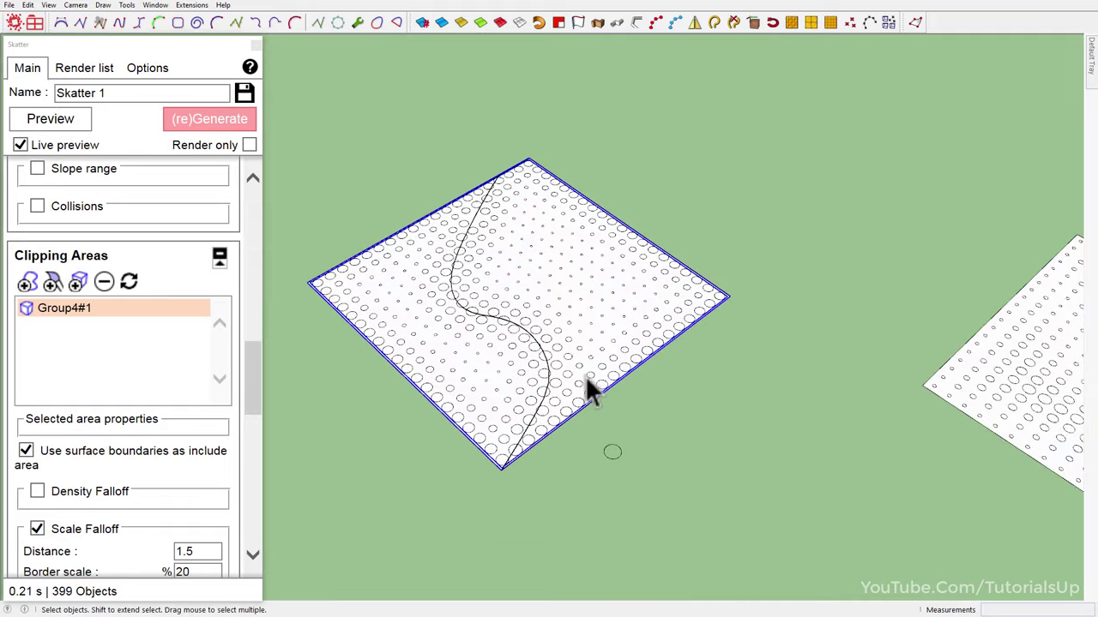
key("m")
scroll(514, 403, "down", 3)
scroll(471, 429, "down", 2)
left_click(401, 395)
key("ctrl")
scroll(601, 386, "up", 3)
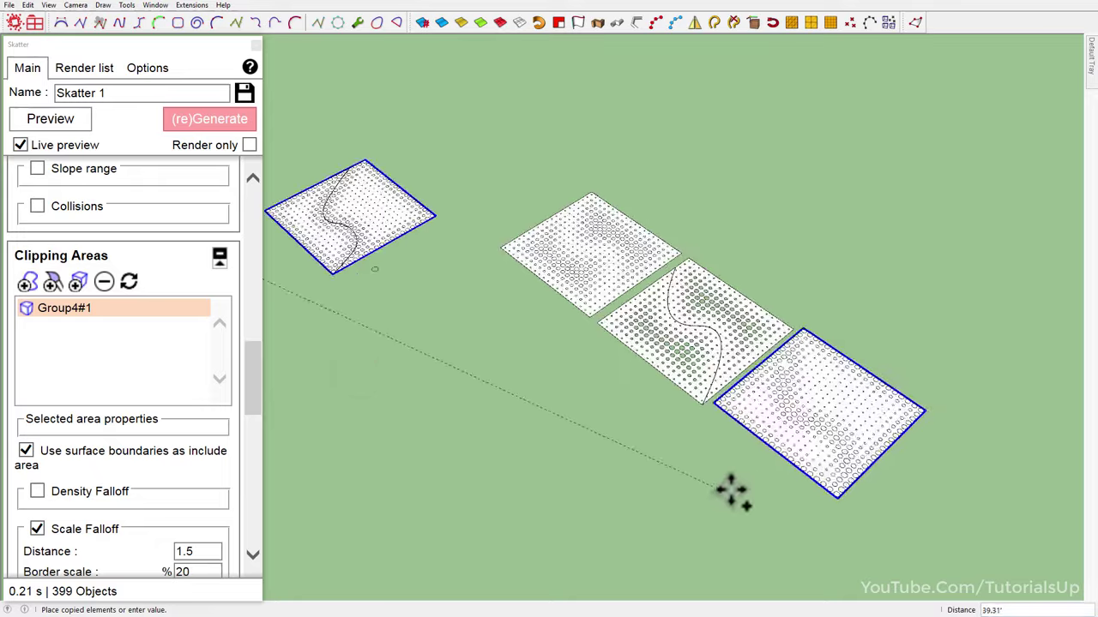
left_click(843, 554)
scroll(918, 534, "up", 3)
middle_click_drag(918, 534, 739, 466)
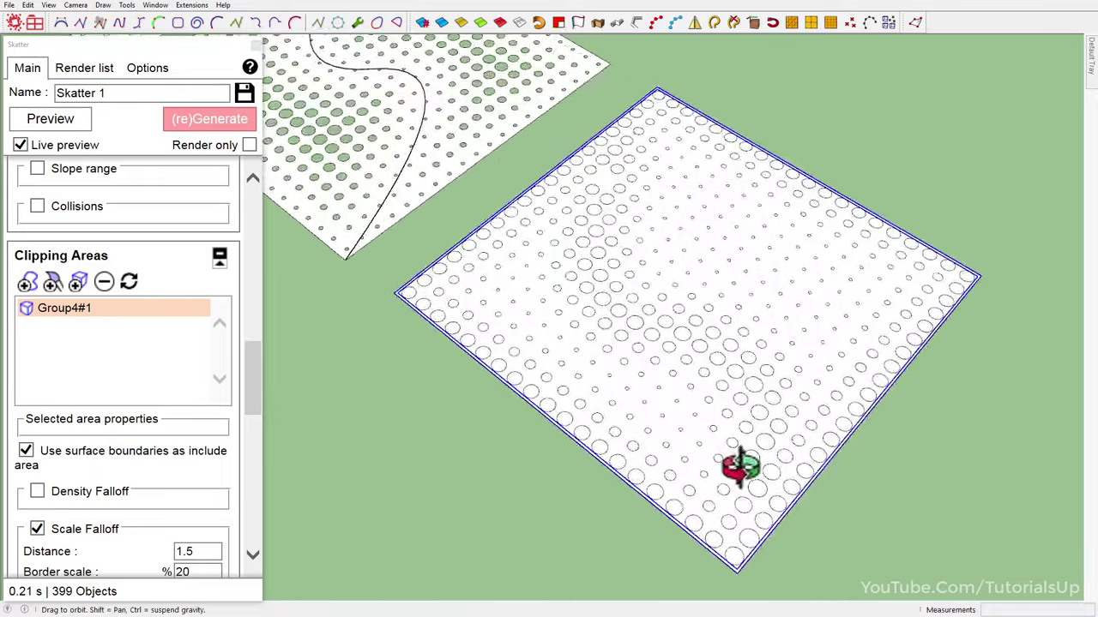
scroll(620, 437, "down", 3)
middle_click_drag(620, 436, 661, 372)
scroll(723, 498, "up", 2)
- Explode the generated dot pattern into plain geometry and clear the selection
right_click(684, 430)
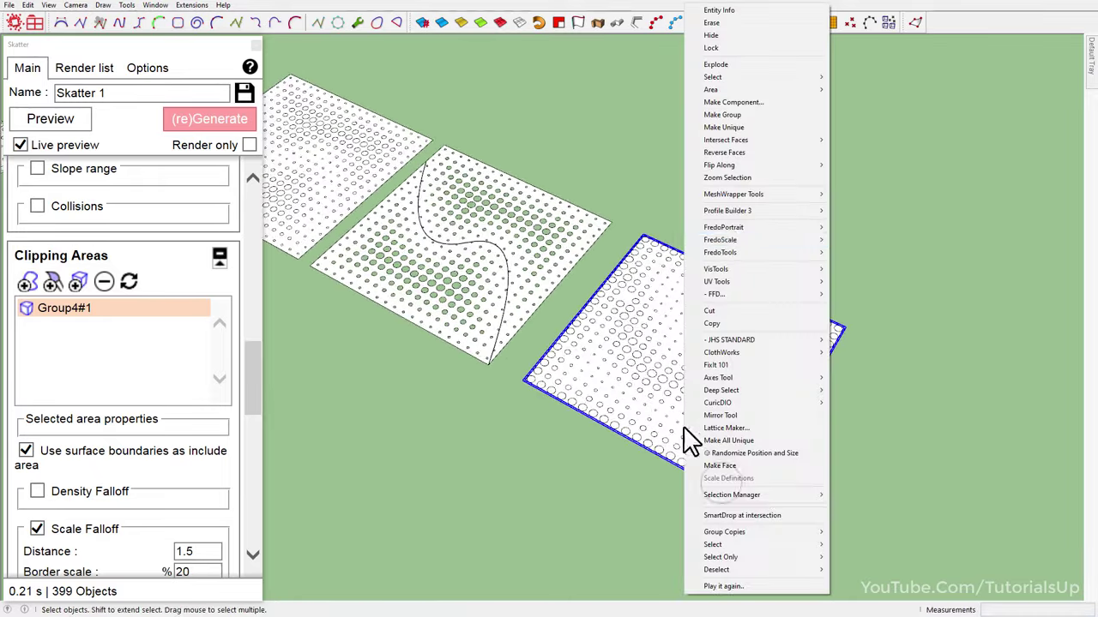
left_click(715, 64)
scroll(519, 446, "up", 3)
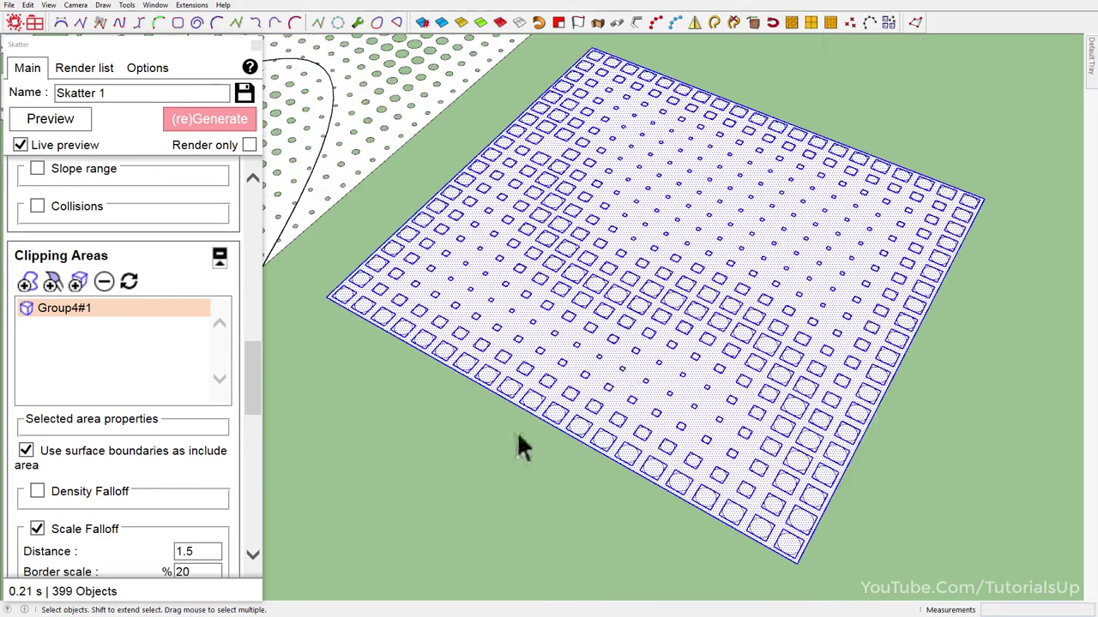
right_click(624, 340)
key("Escape")
left_click(622, 337)
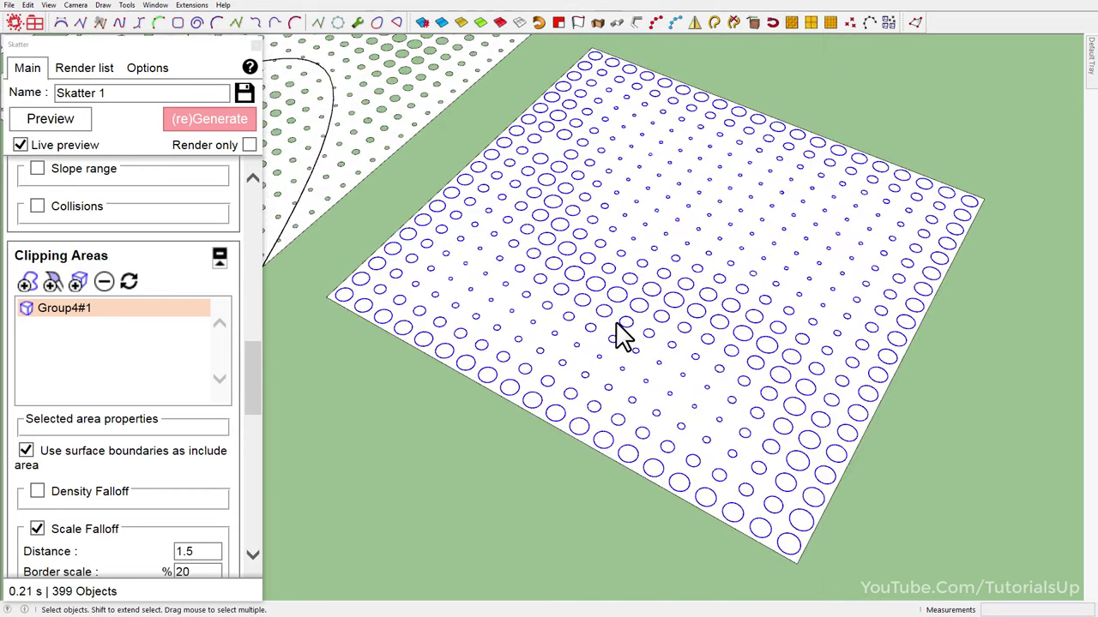
scroll(491, 321, "down", 4)
- Copy the dotted pattern further along the row
key("m")
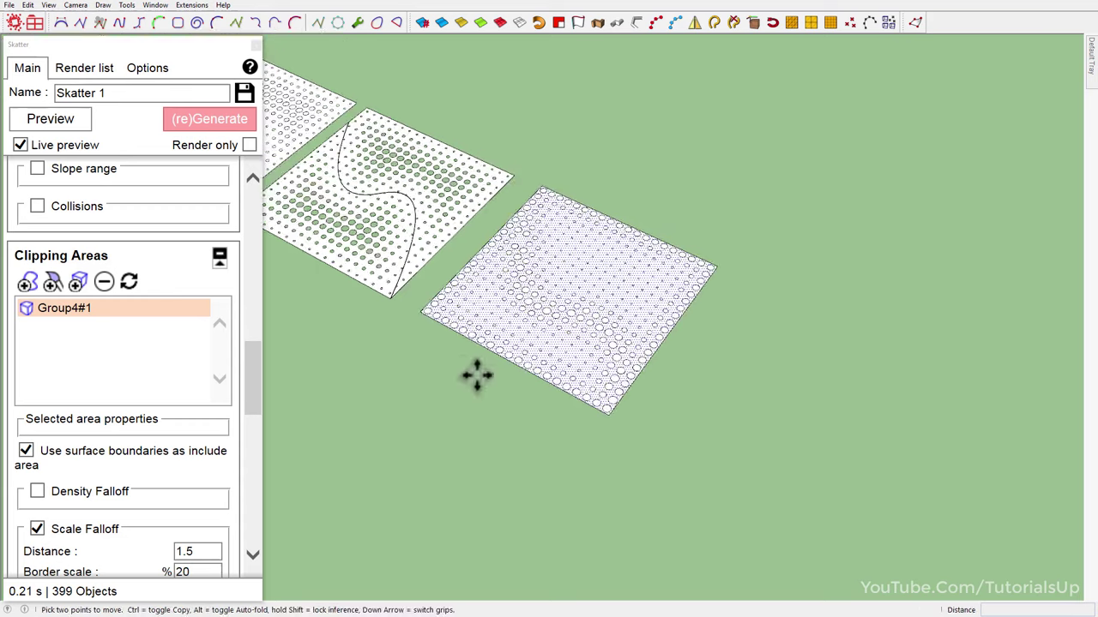
left_click(632, 464)
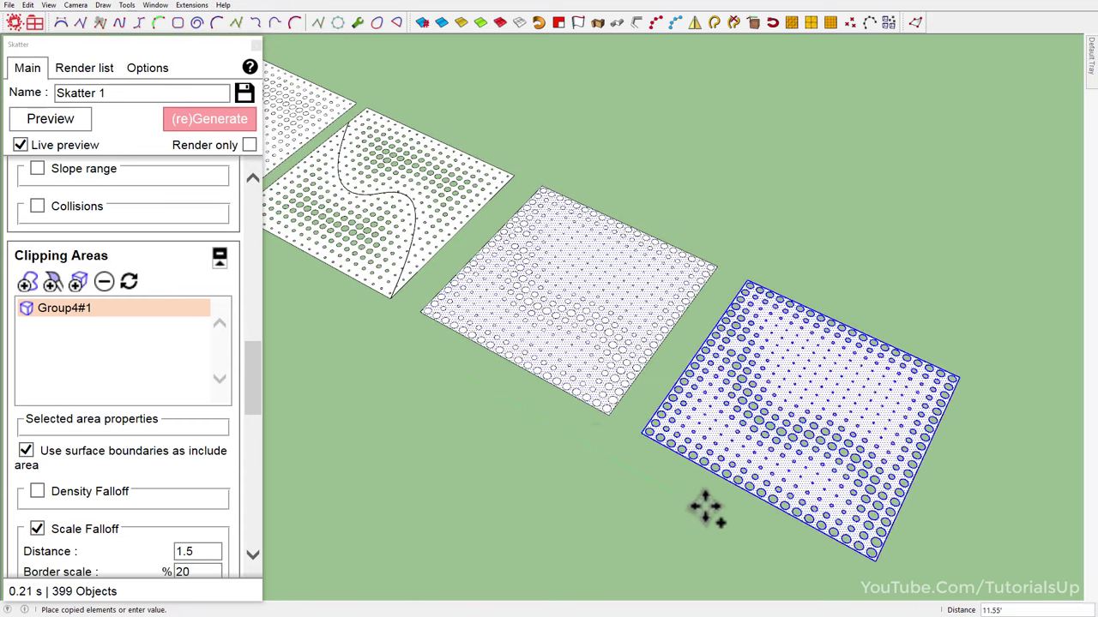
left_click(704, 508)
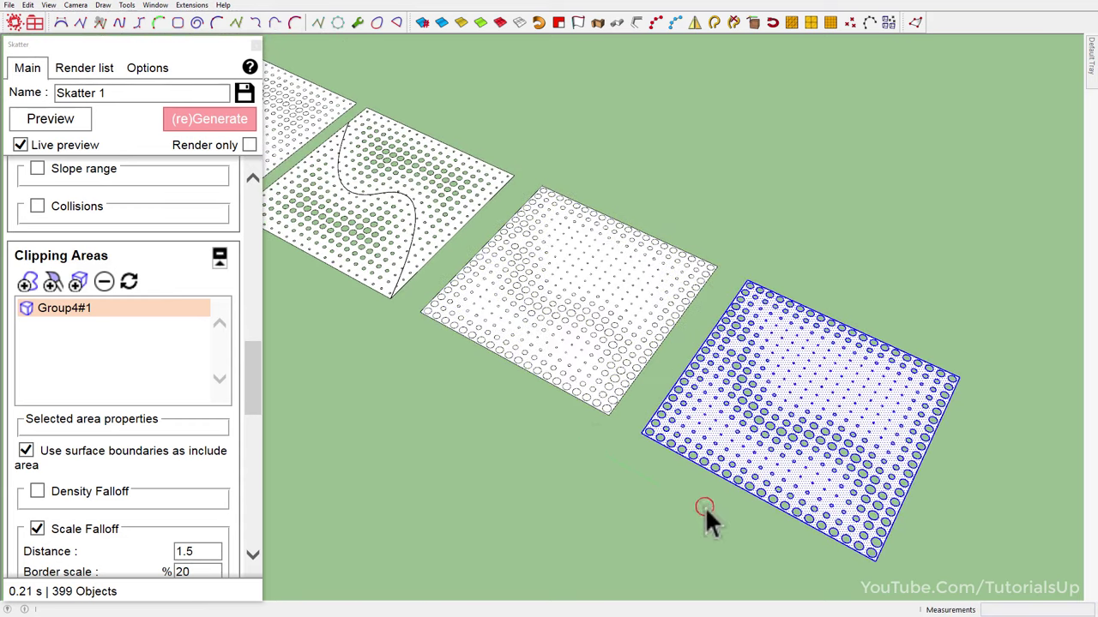
mouse_move(705, 507)
middle_mouse_down()
mouse_move(669, 385)
mouse_move(558, 461)
middle_mouse_up()
scroll(643, 488, "up", 3)
scroll(622, 464, "up", 3)
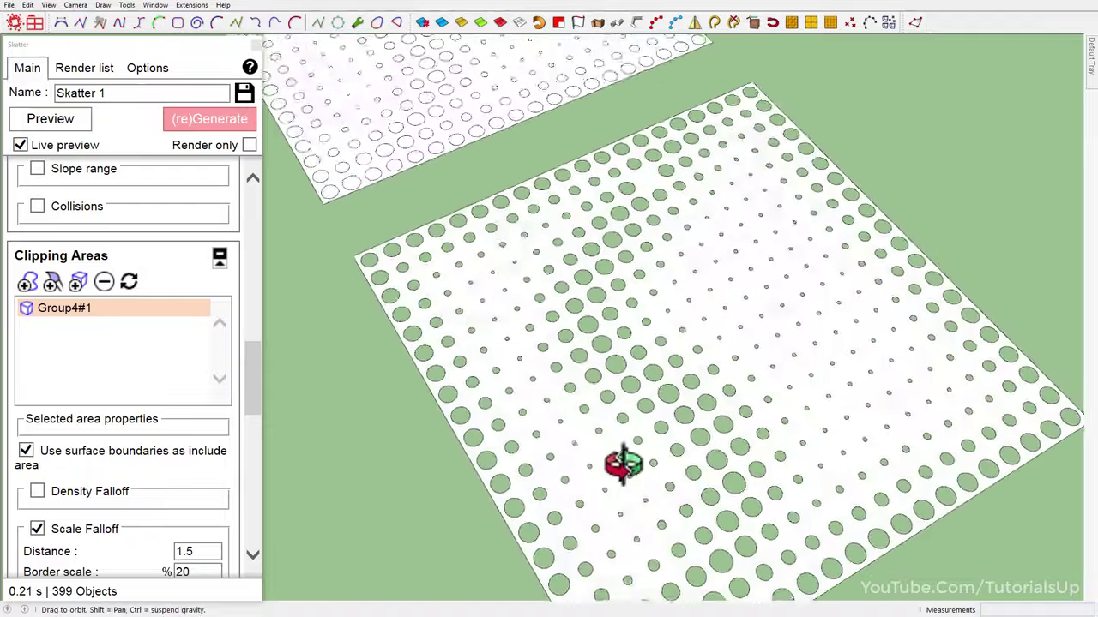
scroll(705, 523, "down", 5)
middle_click_drag(705, 524, 588, 289)
scroll(558, 331, "up", 3)
scroll(639, 358, "up", 3)
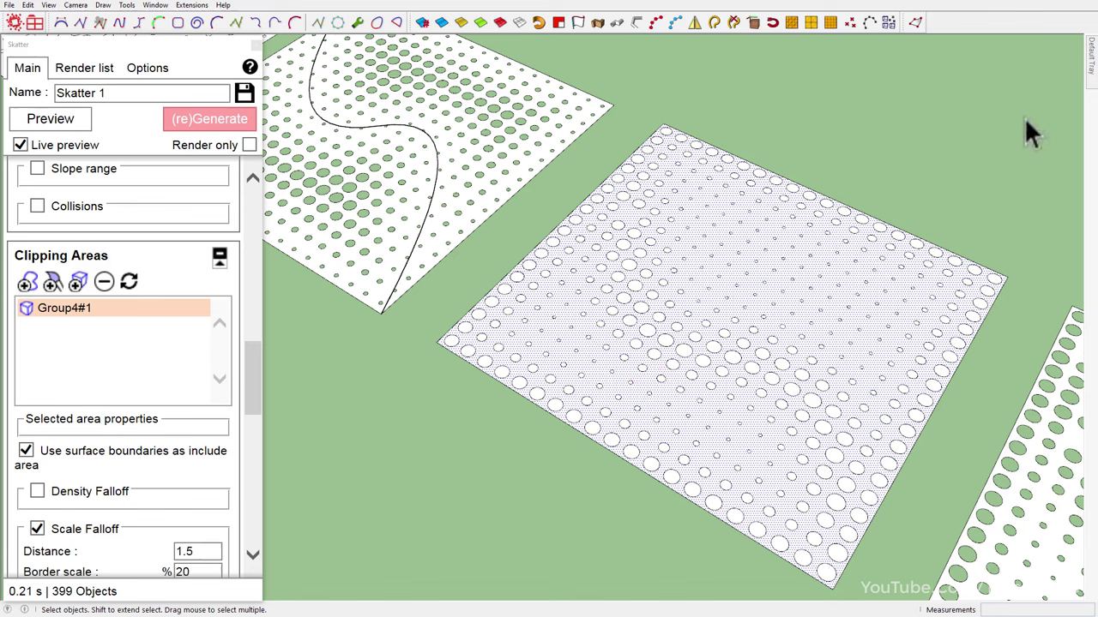
- Open the Materials panel in the Default Tray and load the Colors library
left_click(960, 71)
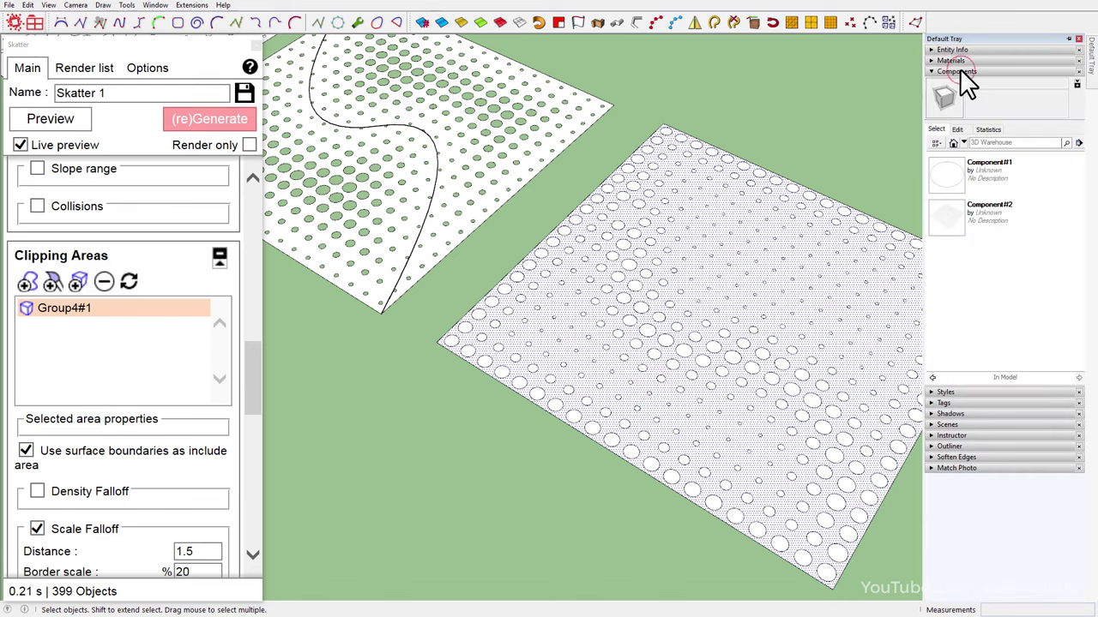
left_click(960, 63)
left_click(957, 118)
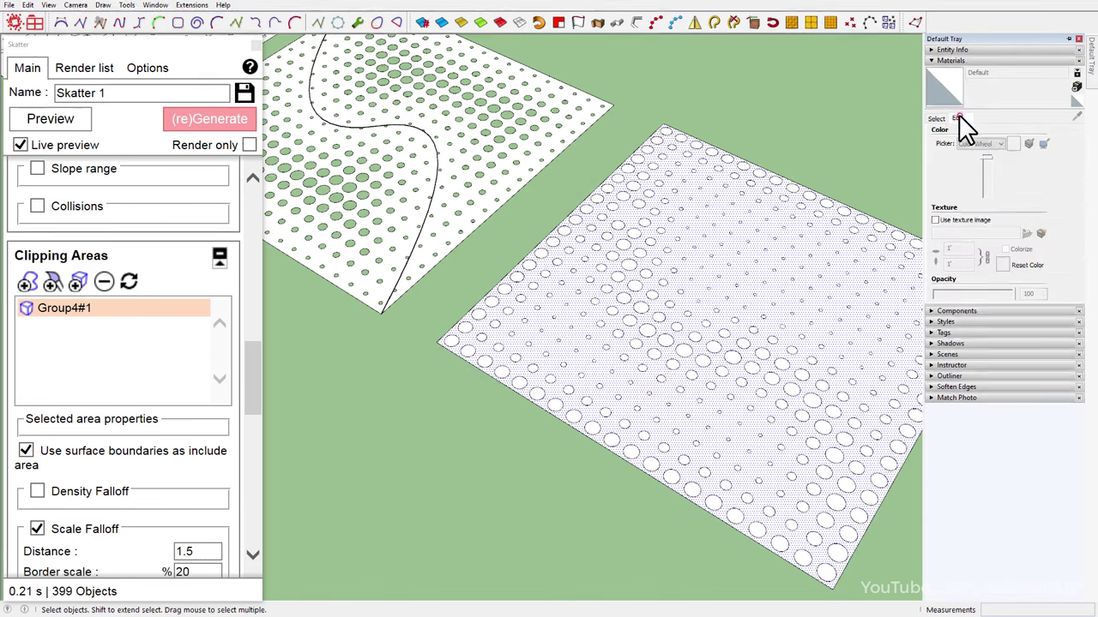
left_click(935, 118)
left_click(994, 132)
left_click(994, 200)
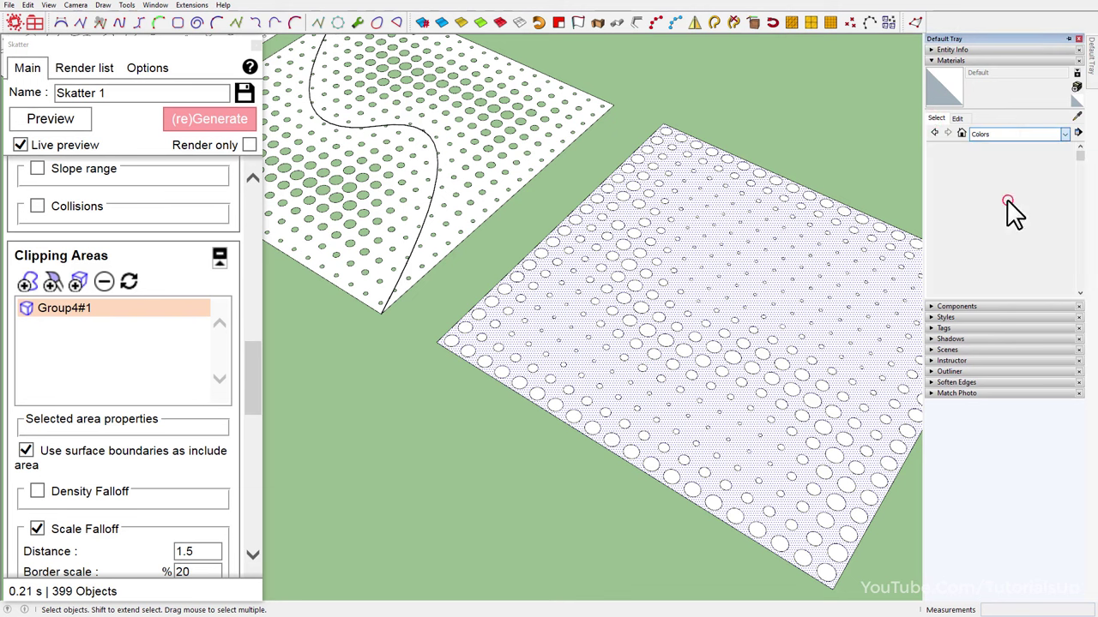
- Paint the exploded dot panel lavender
scroll(1007, 198, "down", 2)
scroll(1019, 186, "down", 2)
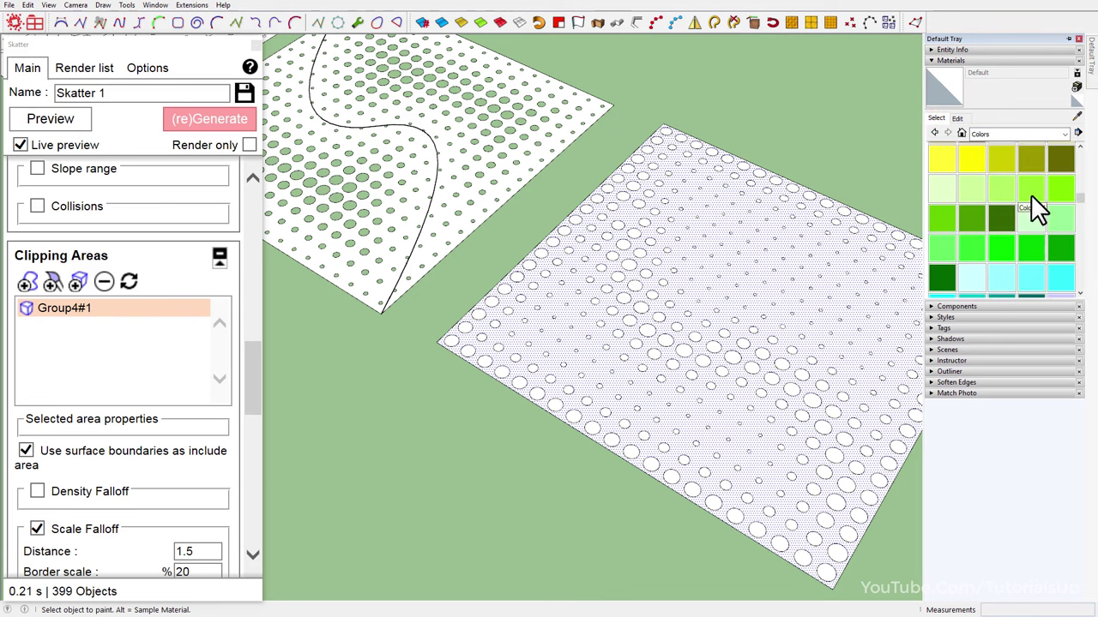
scroll(1024, 204, "up", 2)
scroll(1025, 204, "down", 1)
scroll(1025, 204, "down", 3)
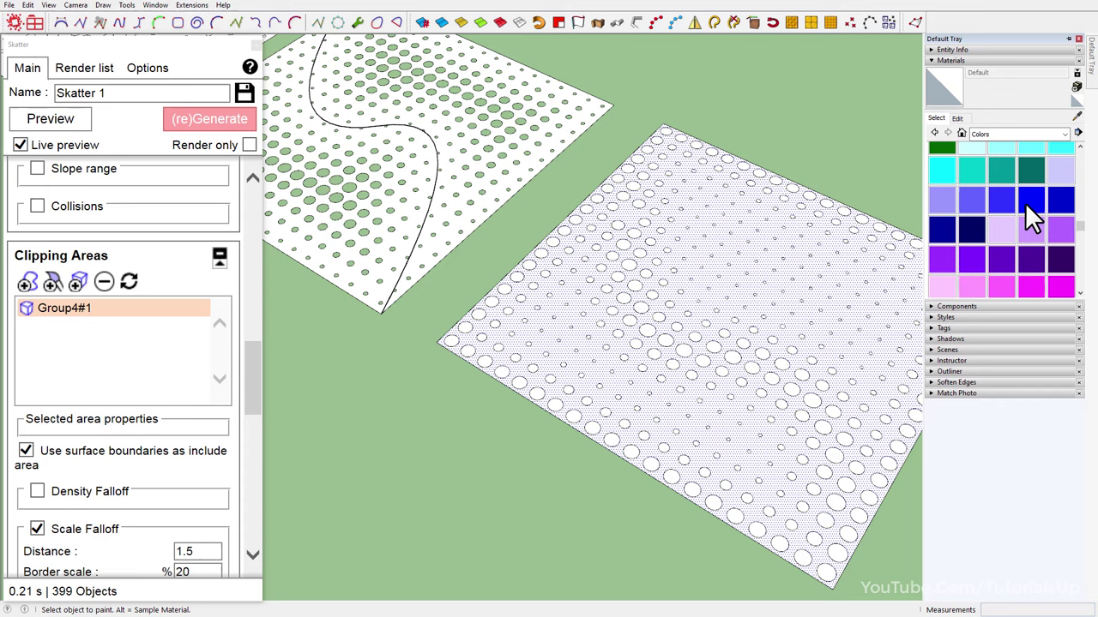
left_click(1058, 176)
left_click(644, 383)
key("space")
- Paint the S-curve panel lime green with Color F03, then collapse the Materials panel
scroll(517, 353, "down", 3)
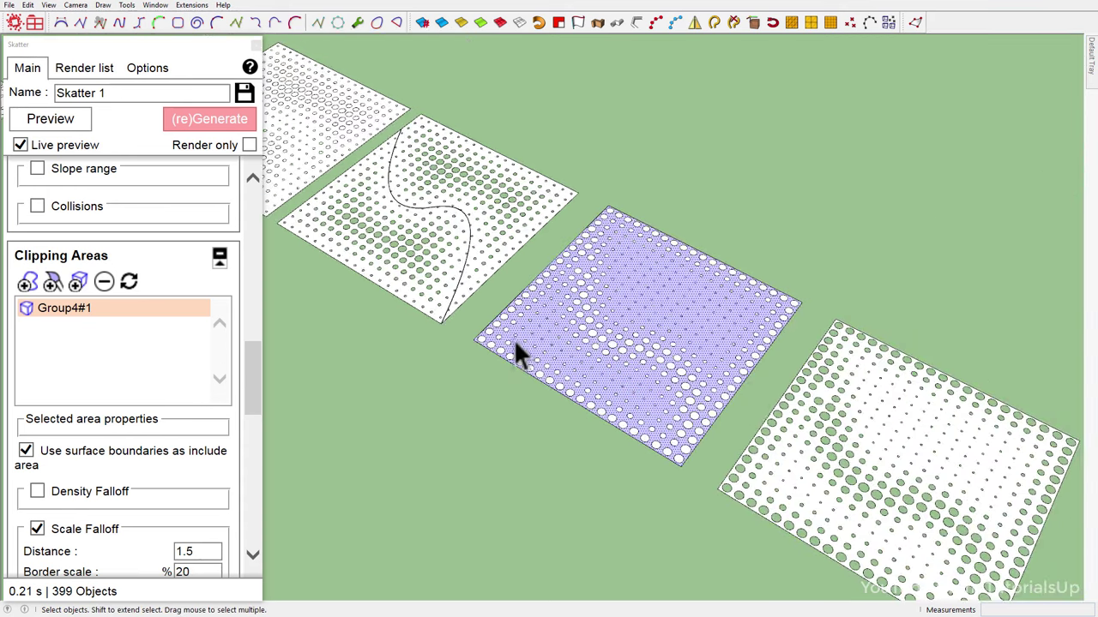
scroll(656, 361, "up", 4)
scroll(775, 419, "down", 4)
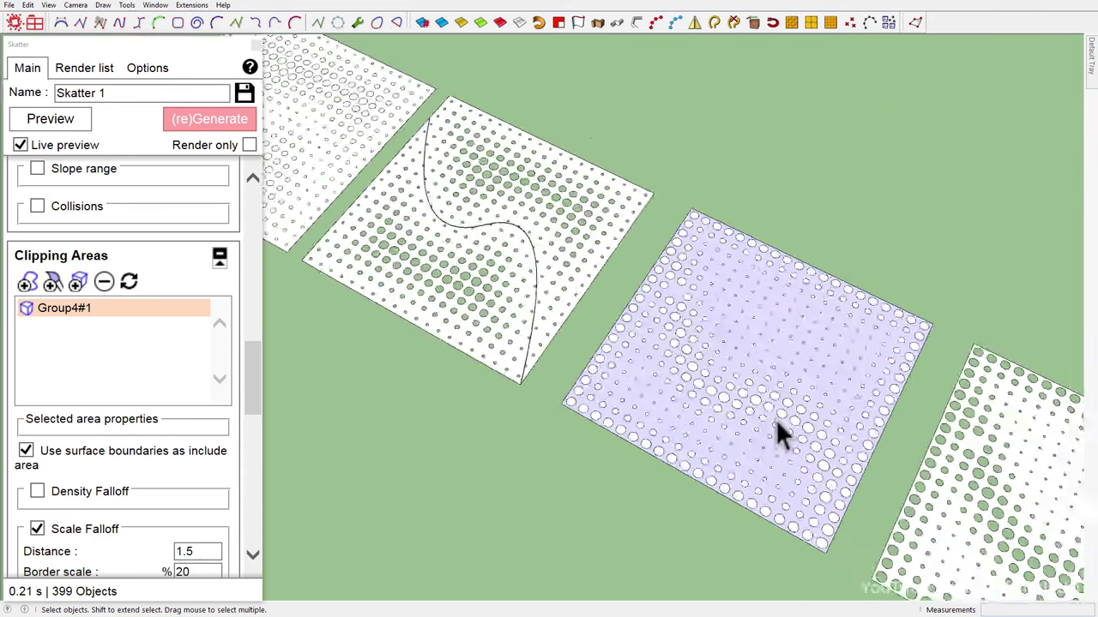
scroll(420, 283, "up", 3)
scroll(523, 288, "up", 3)
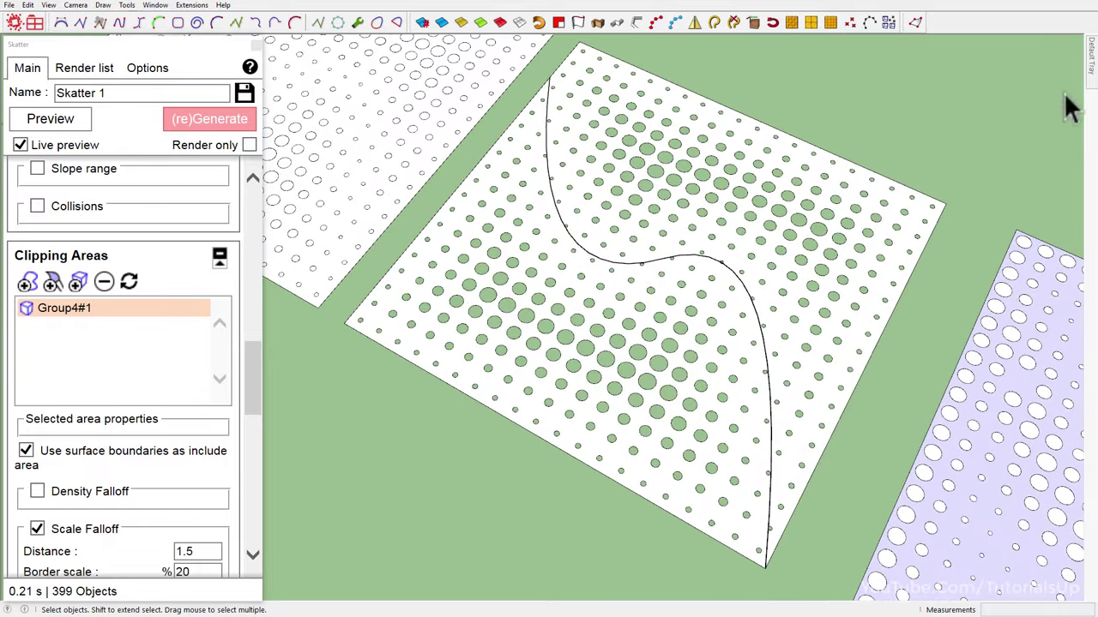
scroll(986, 240, "down", 3)
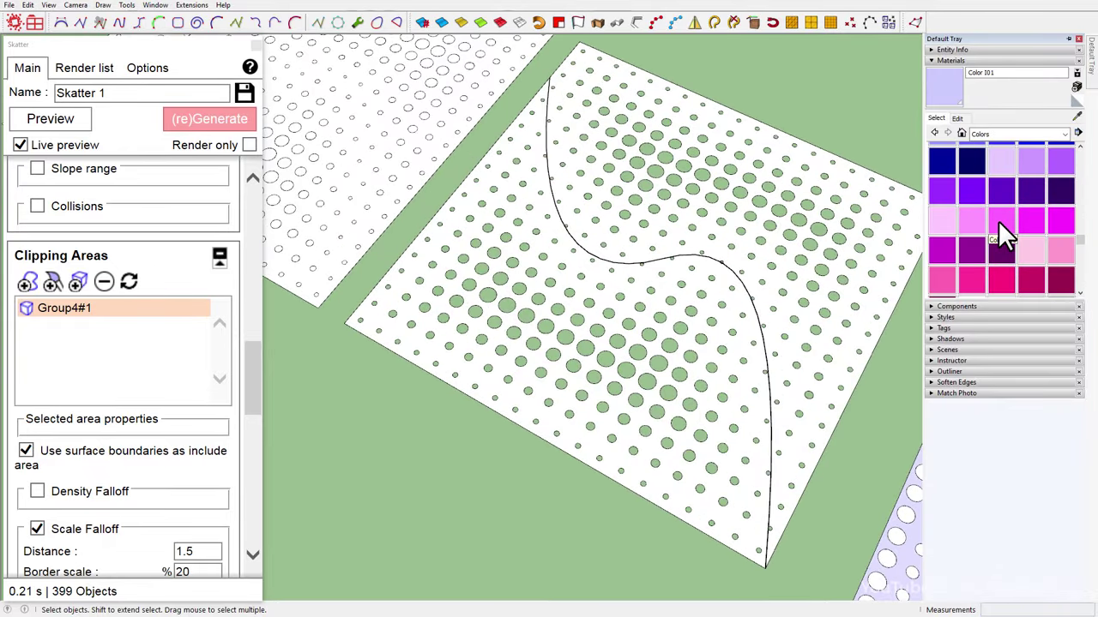
scroll(999, 223, "down", 2)
scroll(999, 224, "up", 2)
scroll(999, 225, "up", 3)
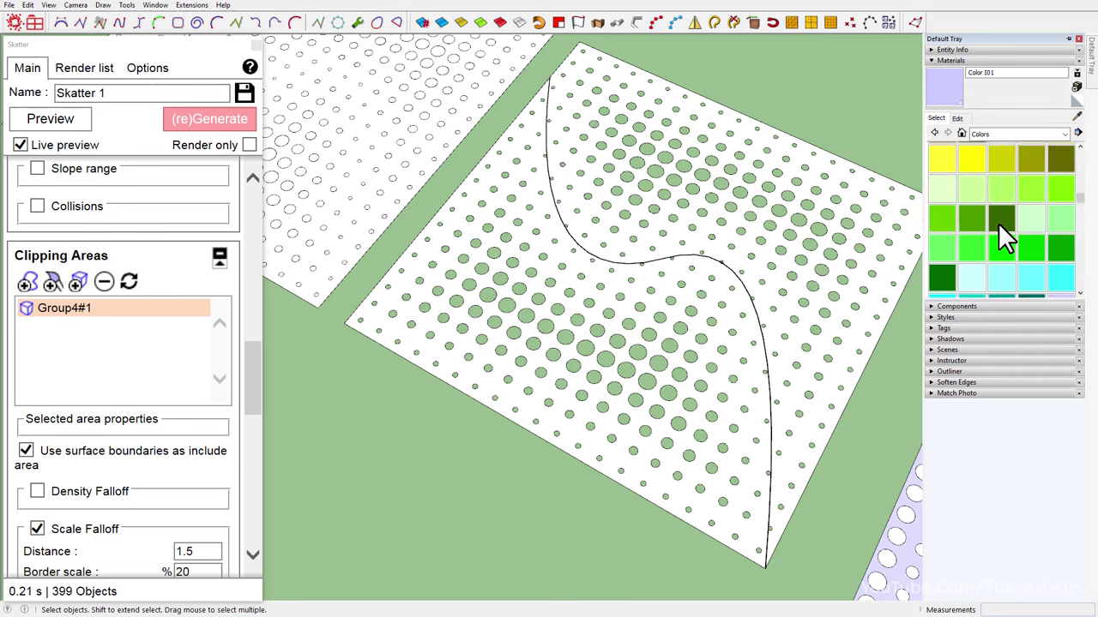
left_click(1000, 188)
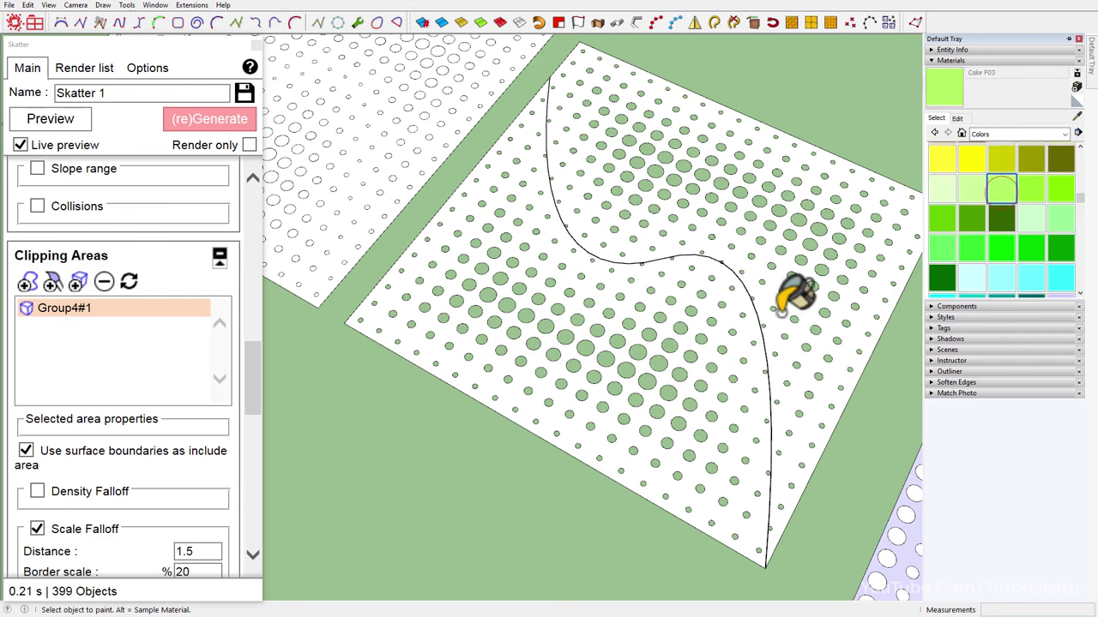
left_click(777, 305)
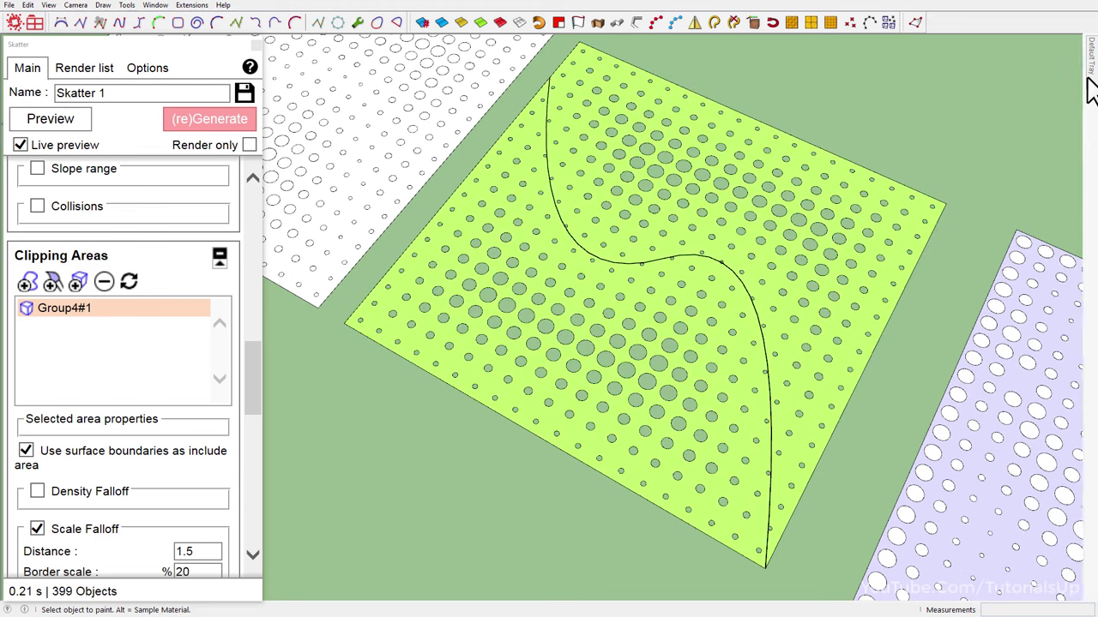
left_click(938, 62)
left_click(943, 83)
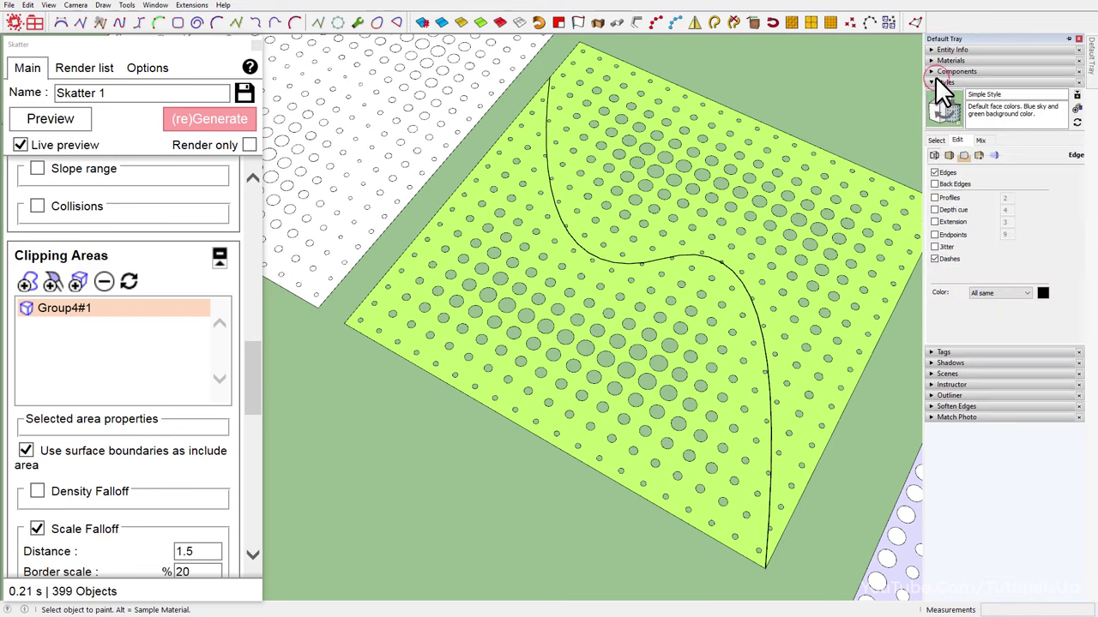
- Orbit to a low, close view of the lavender and lime panels and toggle edge lines
middle_click_drag(858, 225, 586, 252)
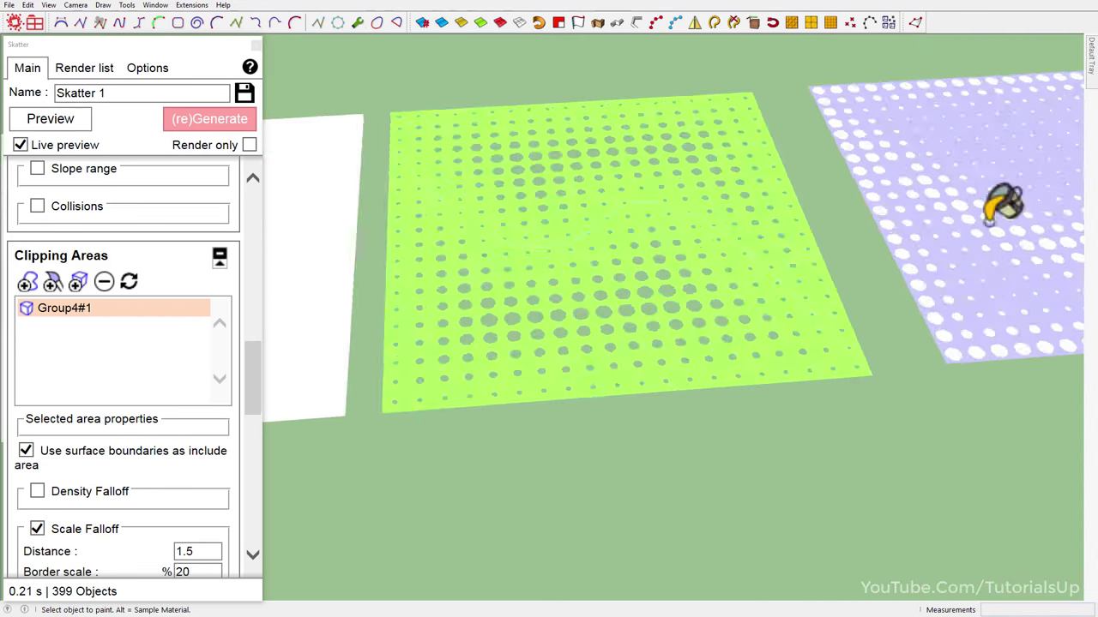
middle_click_drag(1000, 203, 529, 338)
scroll(972, 272, "up", 3)
mouse_move(971, 273)
middle_mouse_down()
mouse_move(735, 245)
mouse_move(543, 262)
mouse_move(608, 399)
mouse_move(575, 327)
mouse_move(568, 200)
mouse_move(505, 272)
middle_mouse_up()
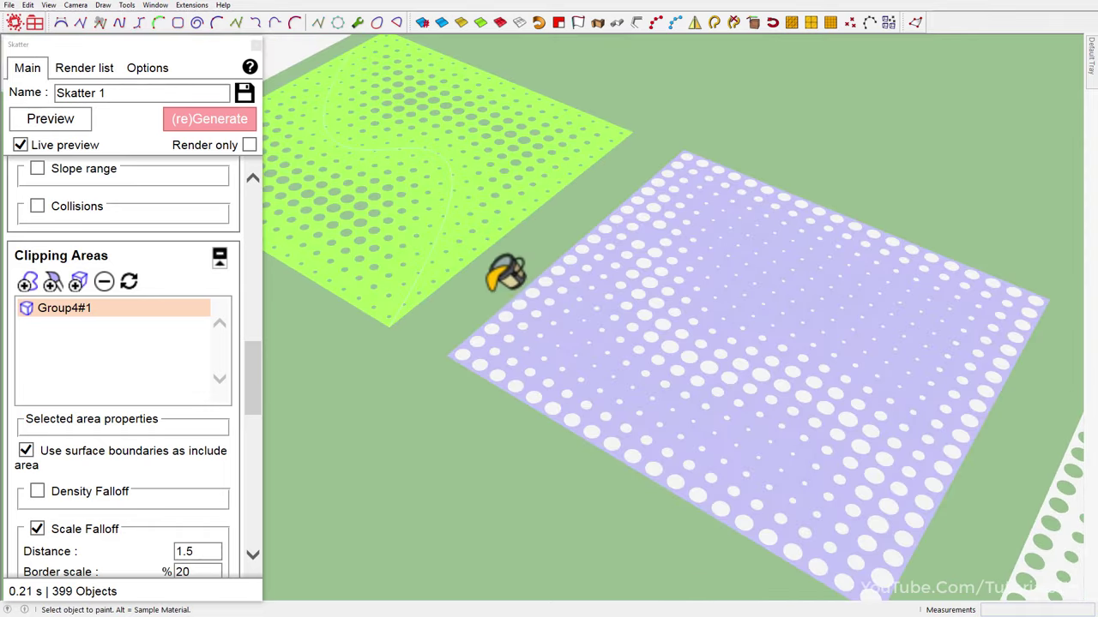
scroll(505, 267, "down", 3)
scroll(425, 223, "up", 2)
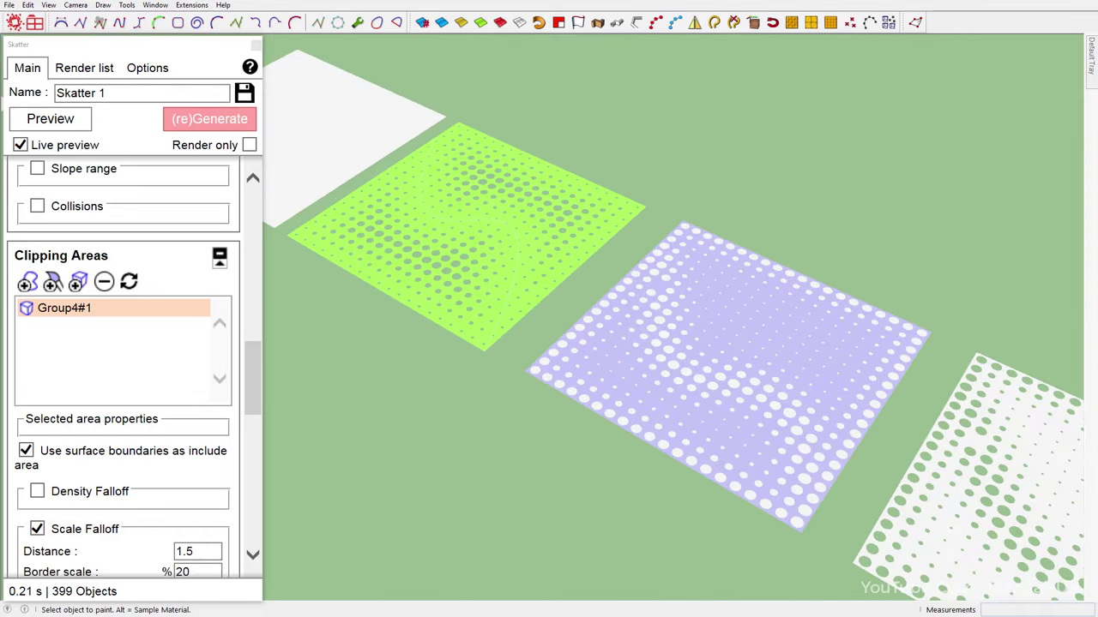
left_click(934, 173)
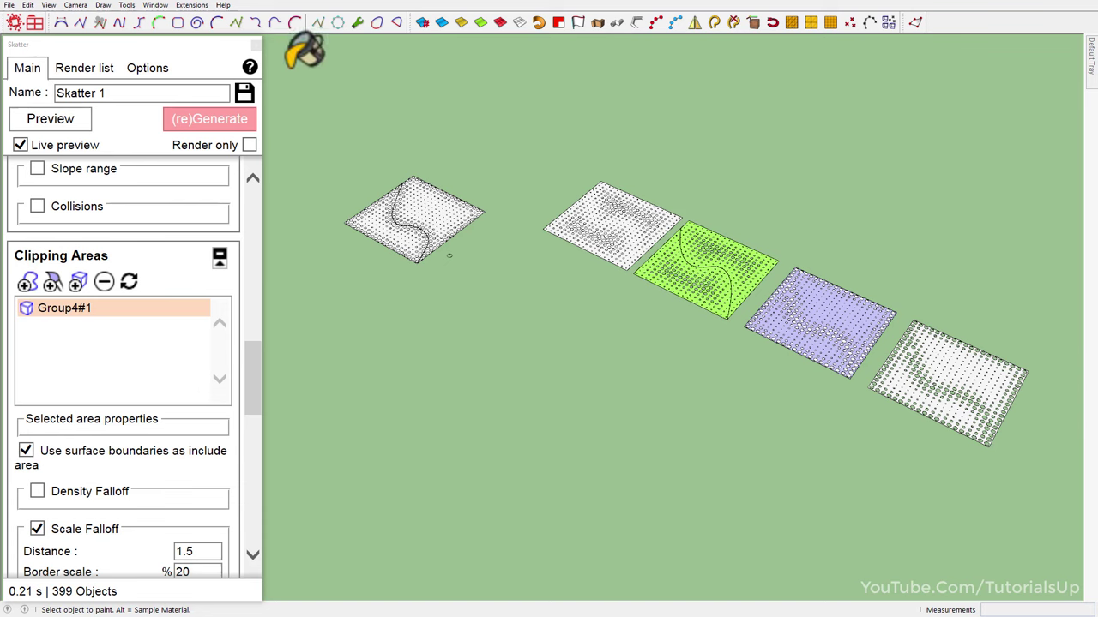
- Close the Skatter window and orbit over the row of dot panels
left_click(259, 44)
middle_click_drag(955, 318, 957, 348)
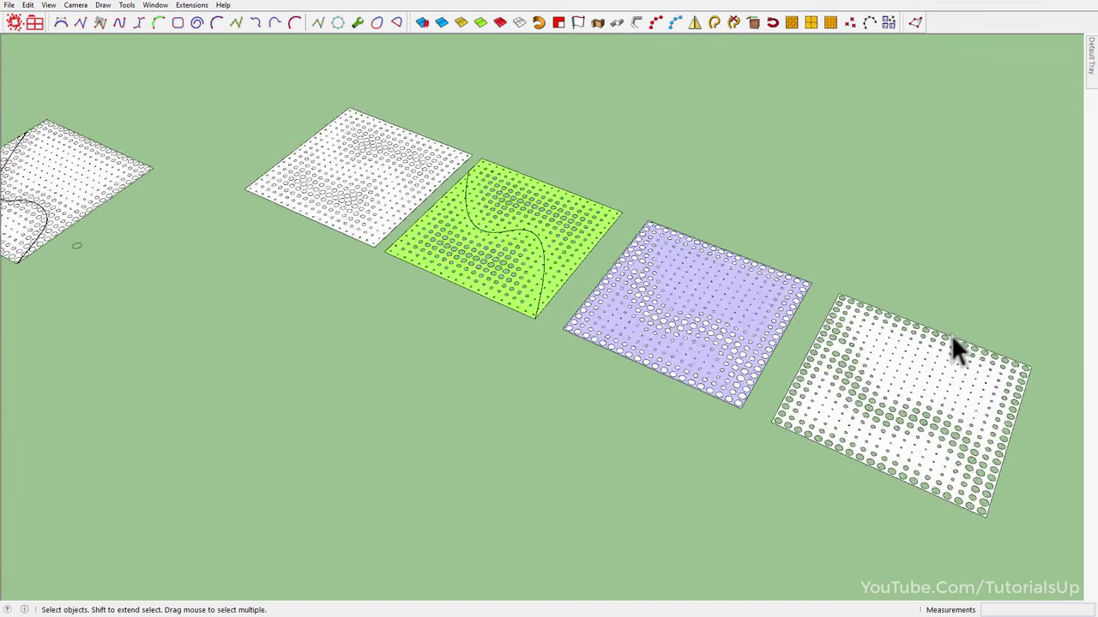